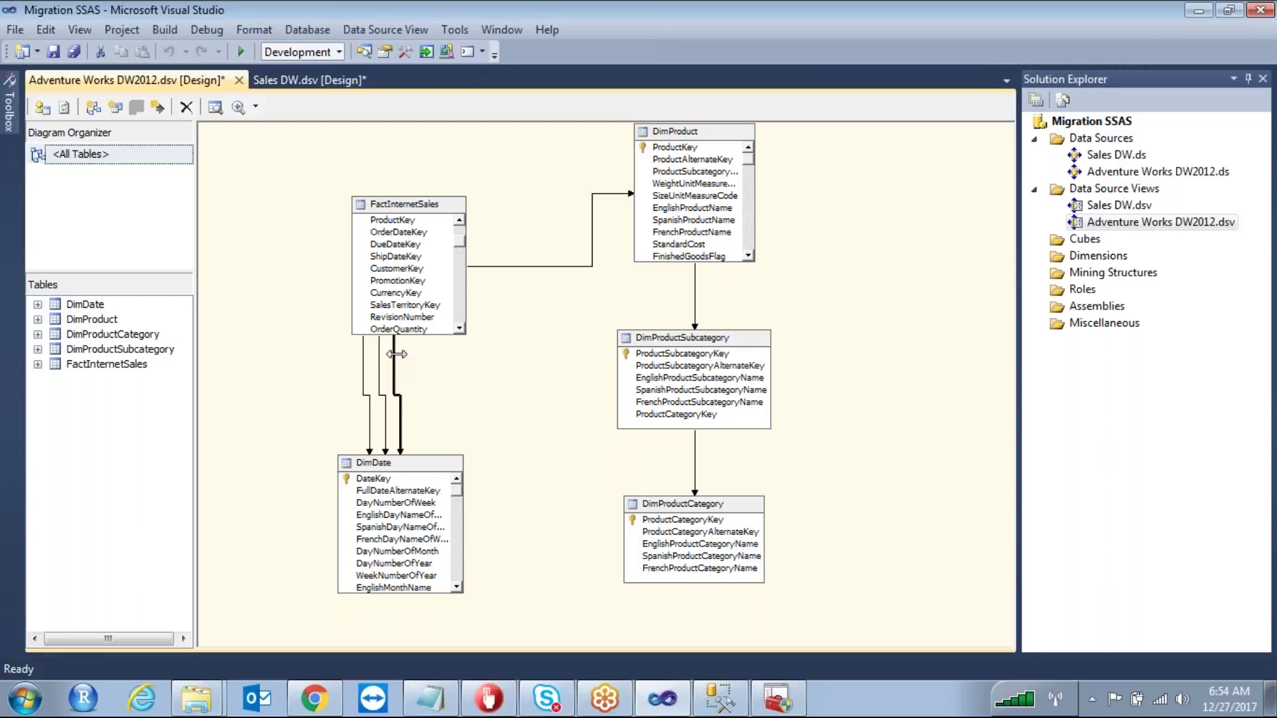
# Step: Review the Adventure Works DW2012 and Sales DW data source views in the project
pyautogui.click(657, 389)
pyautogui.click(556, 373)
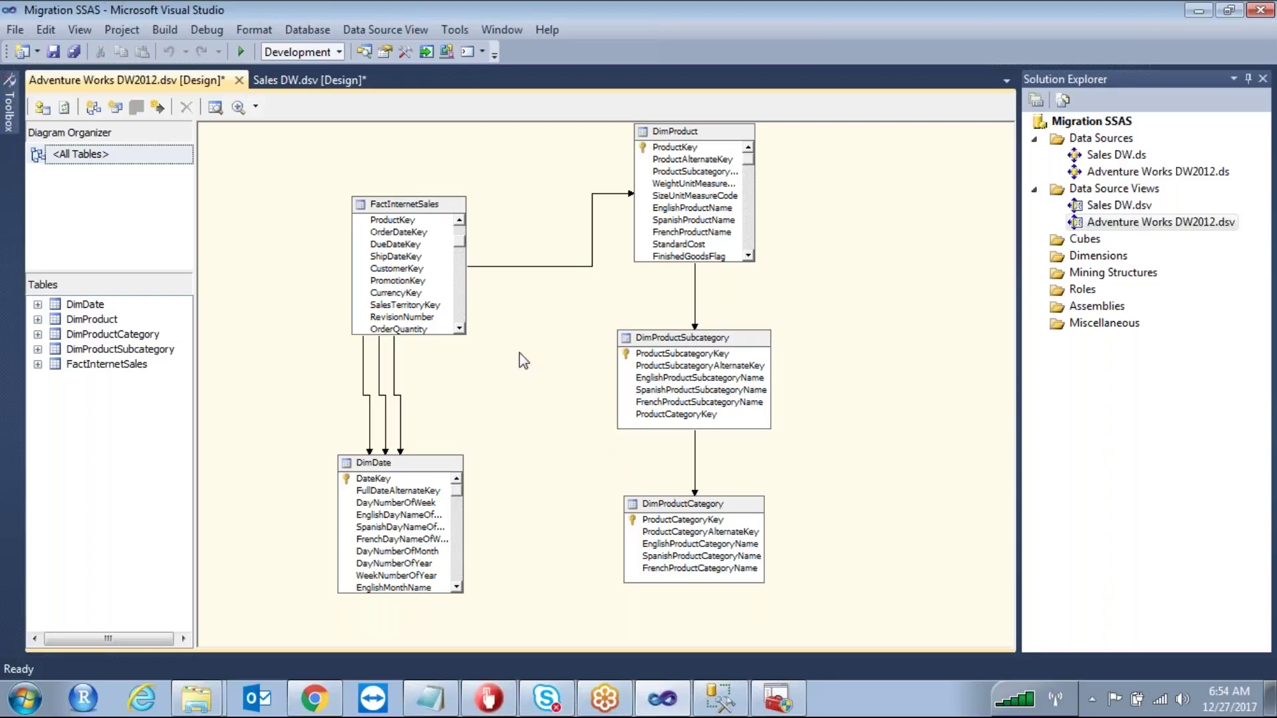
pyautogui.doubleClick(1124, 206)
pyautogui.doubleClick(1159, 224)
# Step: Start a new cube in the Cubes folder and advance the Cube Wizard to the creation method choice
pyautogui.click(1091, 240)
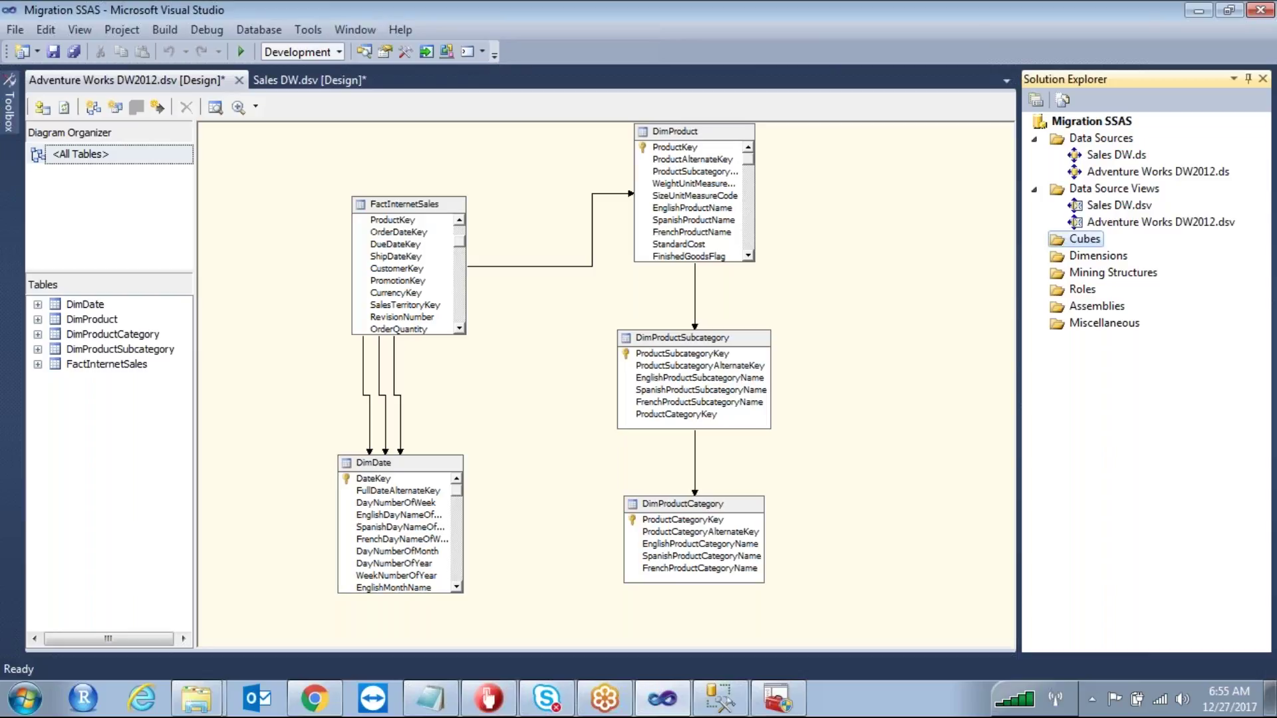
pyautogui.hotkey('shift', 'F10')
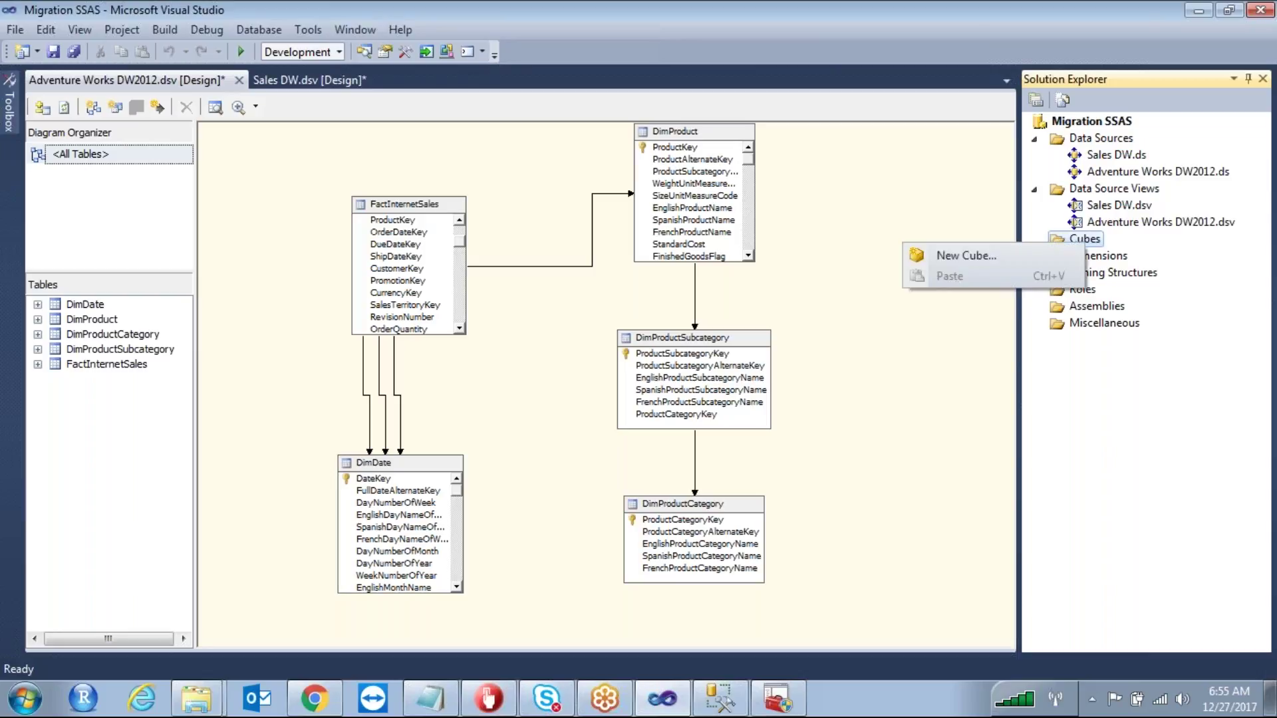
pyautogui.click(1008, 254)
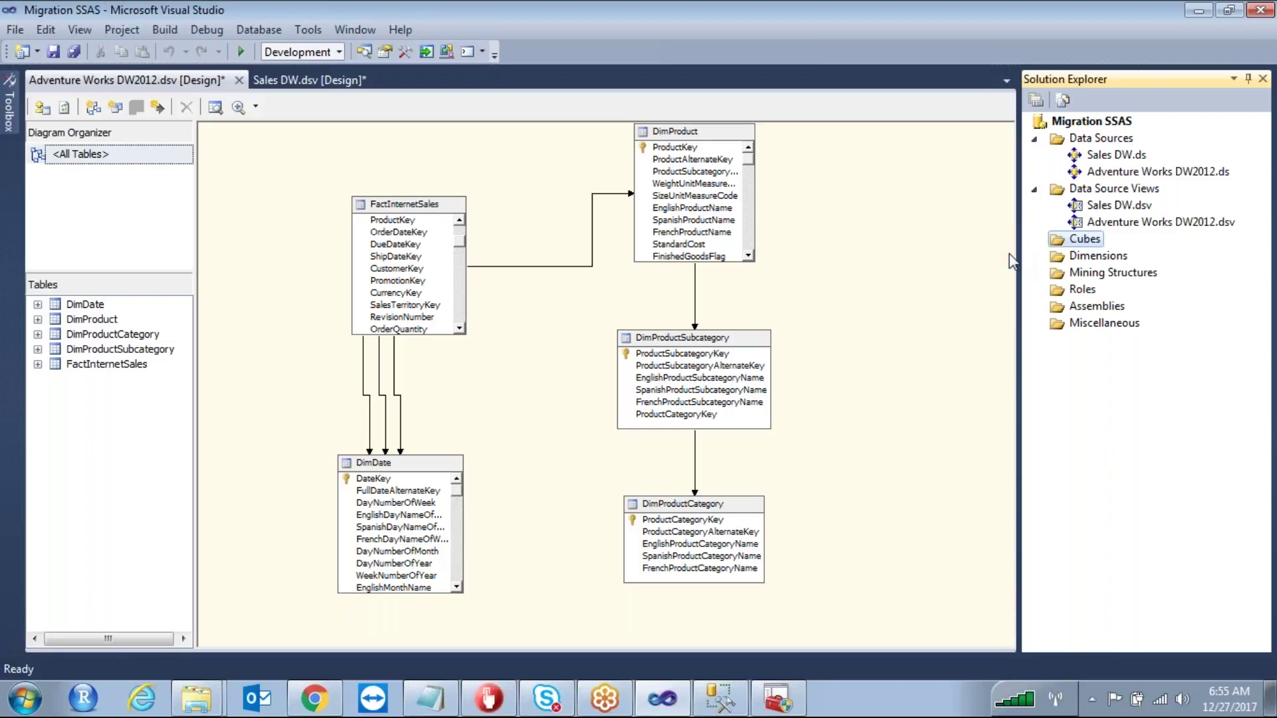
pyautogui.click(668, 525)
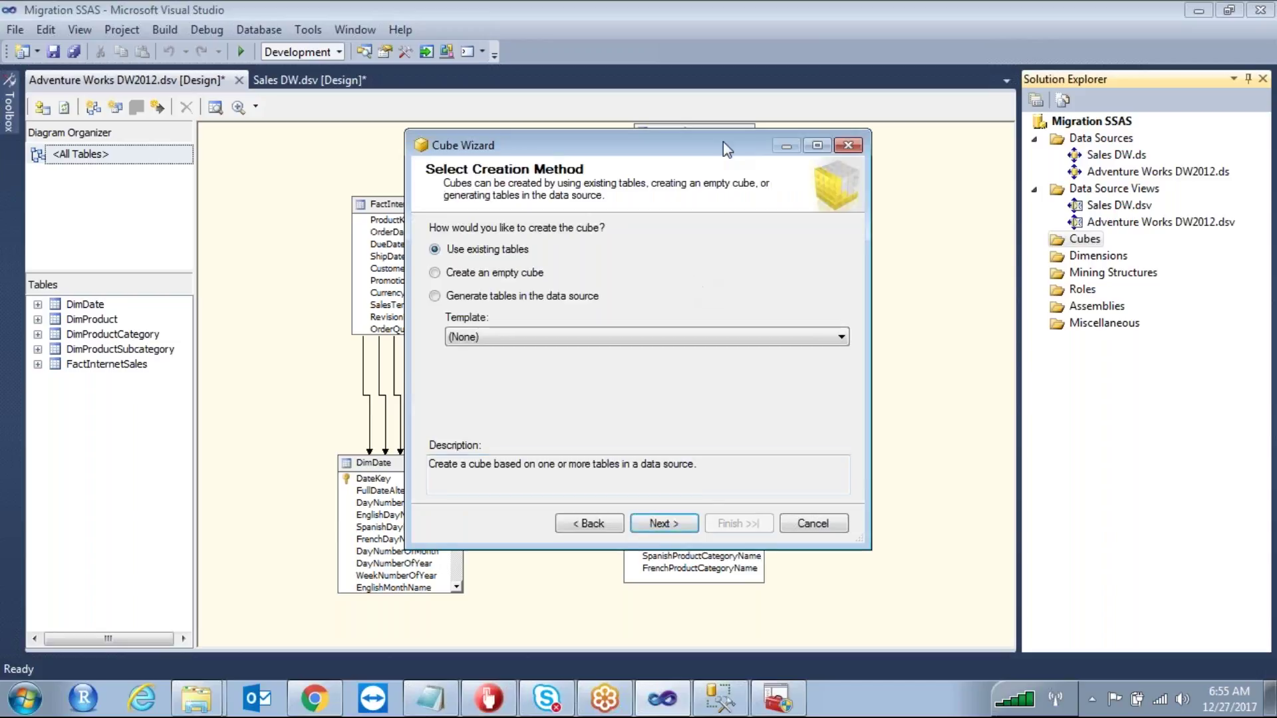
pyautogui.moveTo(724, 141); pyautogui.dragTo(614, 102)
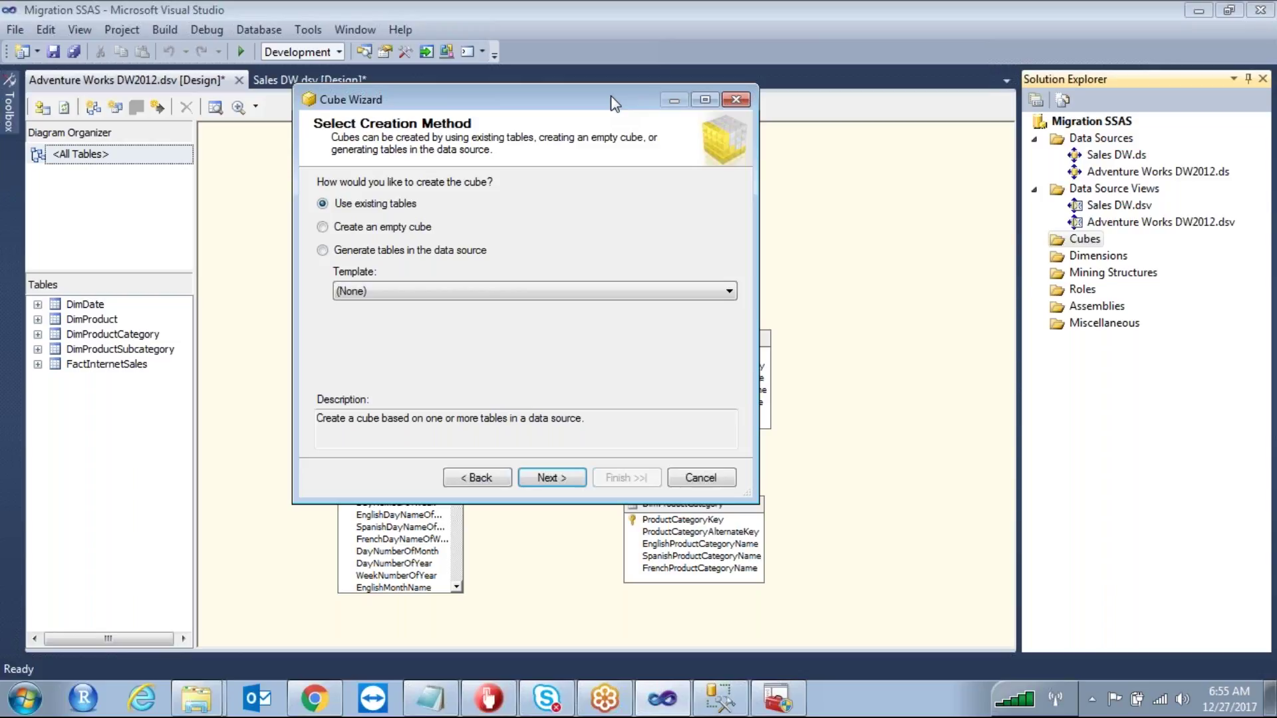
# Step: Select the option to create an empty cube and read its description
pyautogui.click(323, 227)
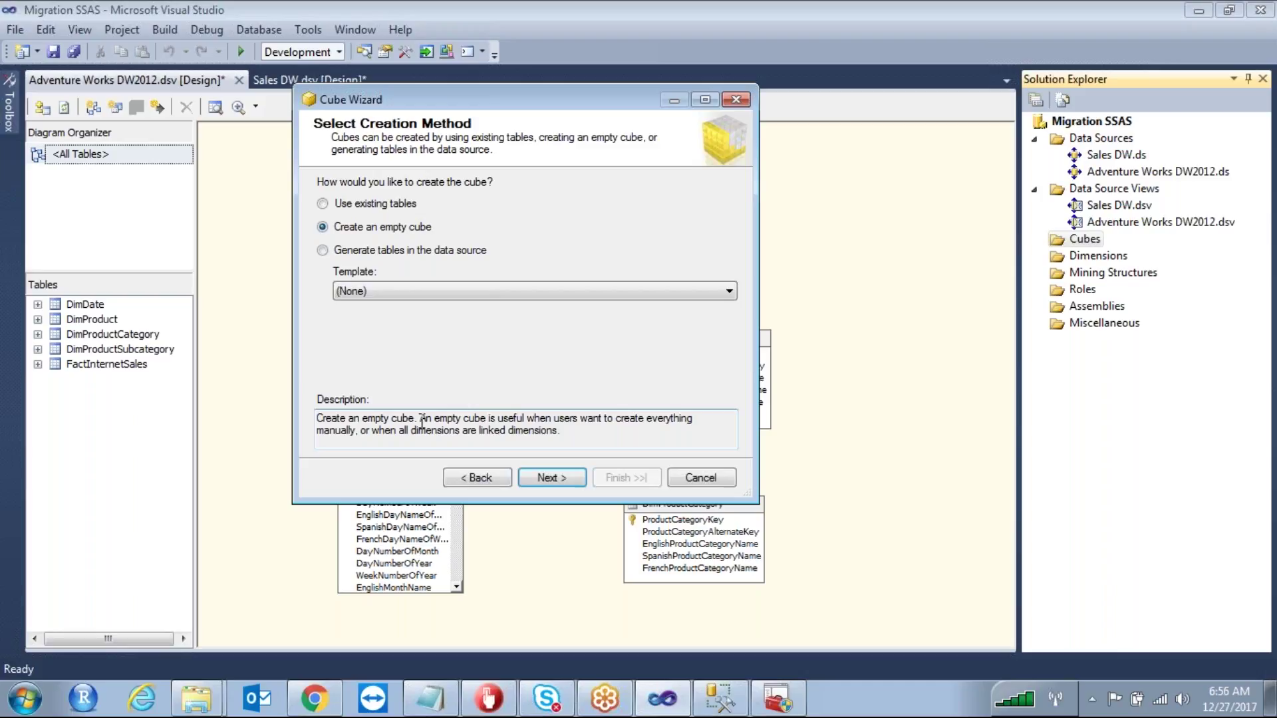
pyautogui.moveTo(421, 419); pyautogui.dragTo(580, 440)
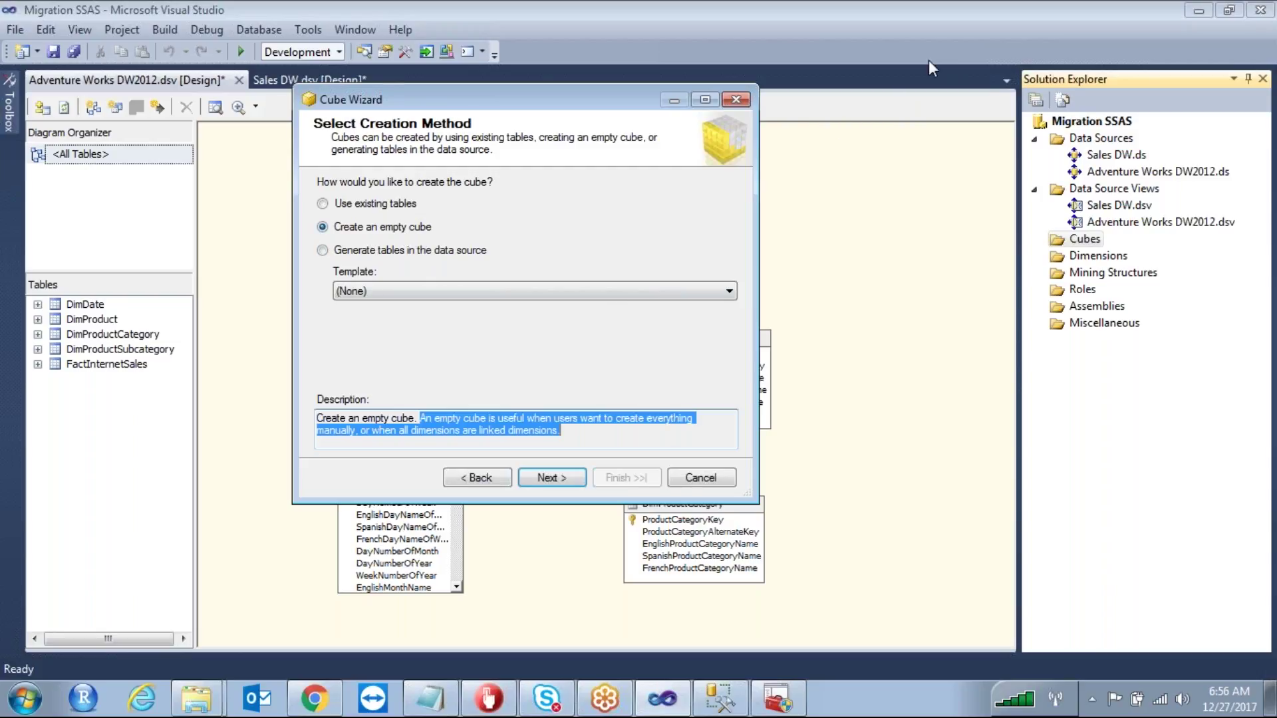
pyautogui.hotkey('ctrl', '2')
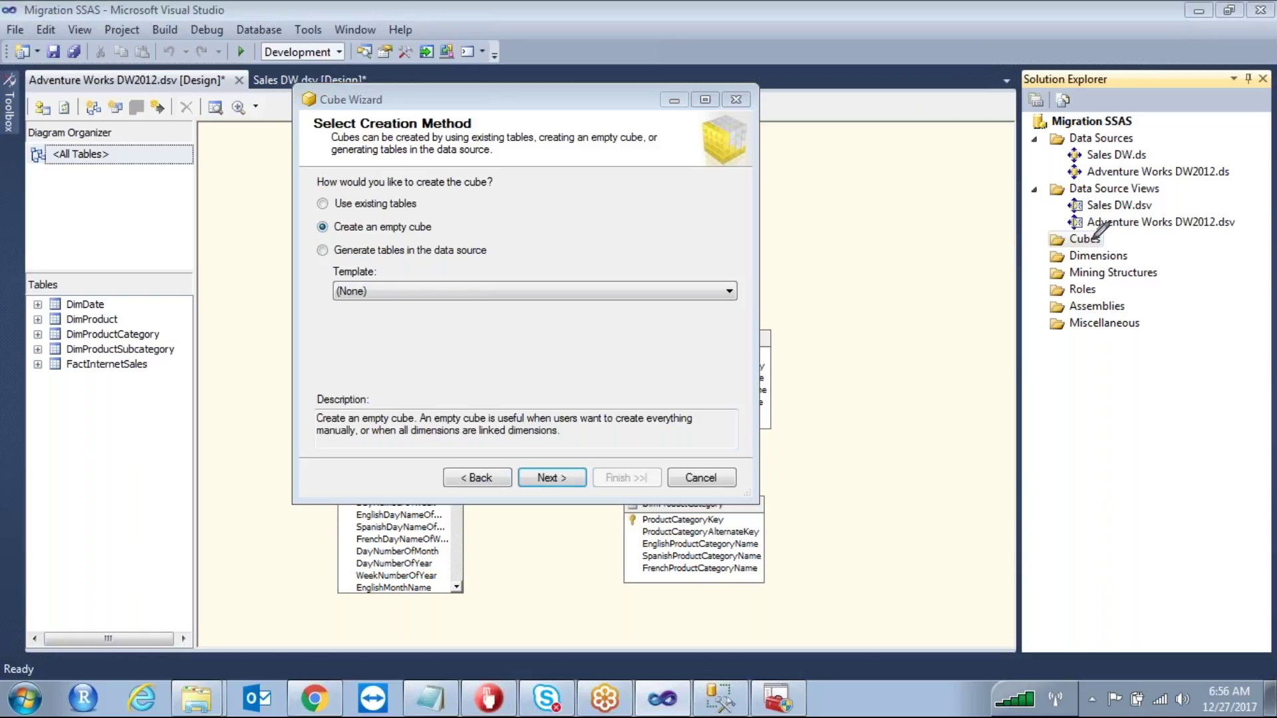
pyautogui.moveTo(1109, 244)
pyautogui.mouseDown()
pyautogui.moveTo(1044, 253)
pyautogui.moveTo(1132, 257)
pyautogui.moveTo(1104, 247)
pyautogui.mouseUp()
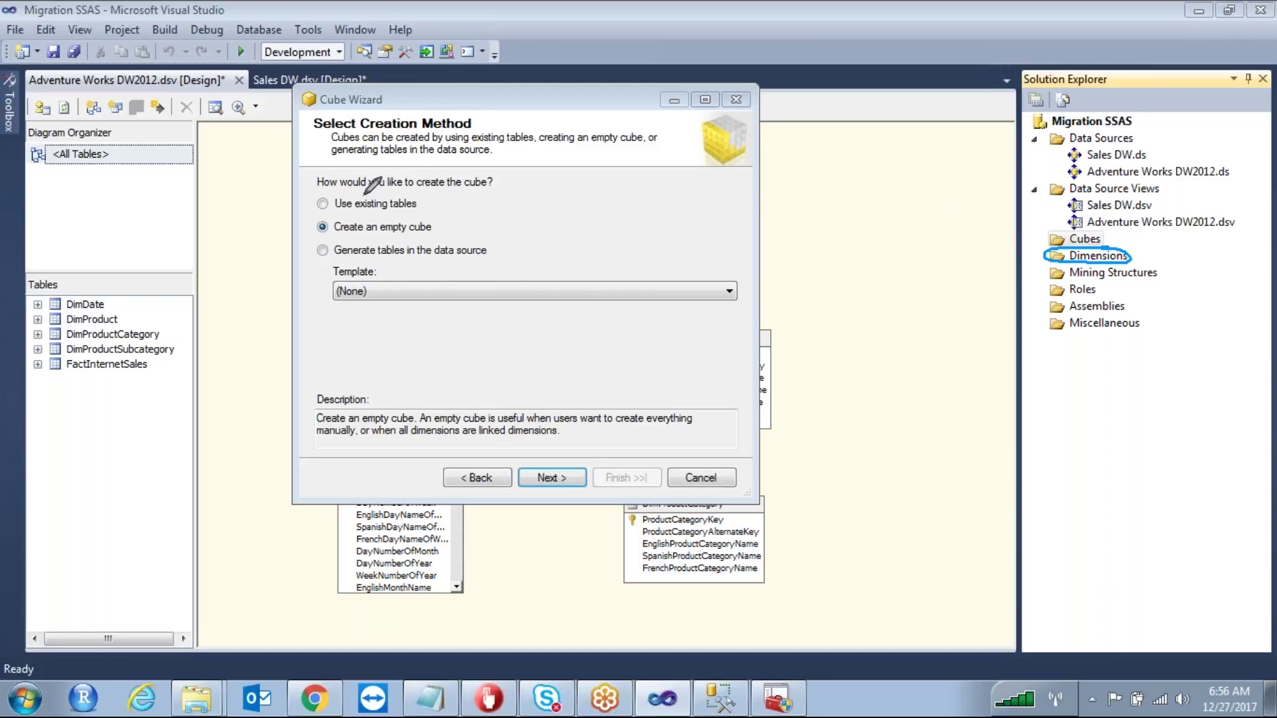
pyautogui.moveTo(362, 195)
pyautogui.mouseDown()
pyautogui.moveTo(314, 216)
pyautogui.moveTo(447, 208)
pyautogui.mouseUp()
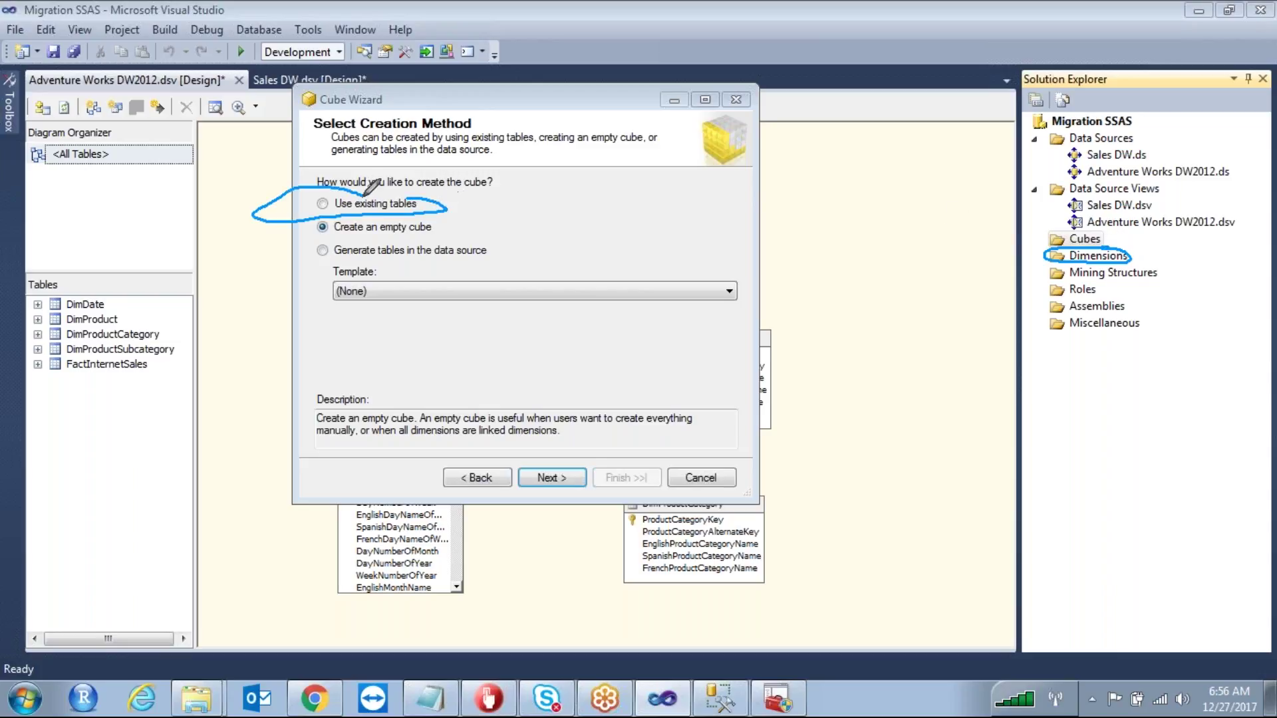
pyautogui.moveTo(1142, 191)
pyautogui.mouseDown()
pyautogui.moveTo(1055, 212)
pyautogui.moveTo(1175, 198)
pyautogui.moveTo(1092, 189)
pyautogui.mouseUp()
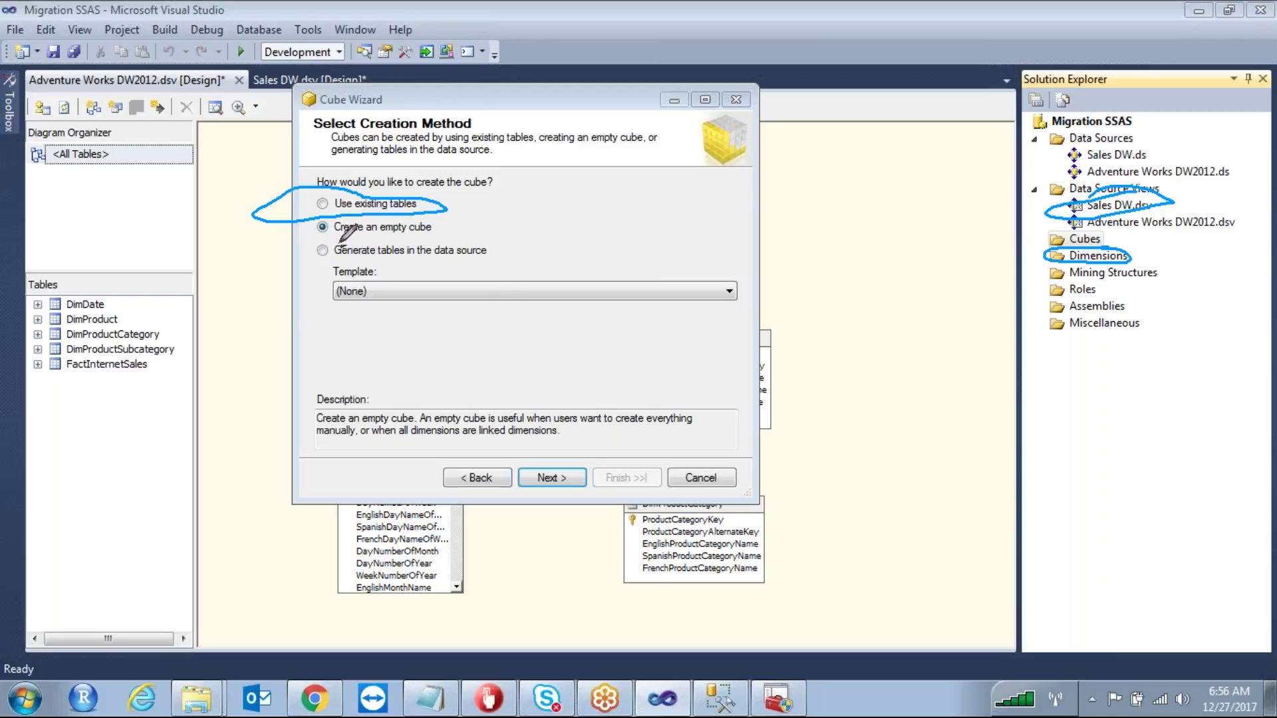
pyautogui.moveTo(337, 246)
pyautogui.mouseDown()
pyautogui.moveTo(482, 246)
pyautogui.moveTo(340, 244)
pyautogui.mouseUp()
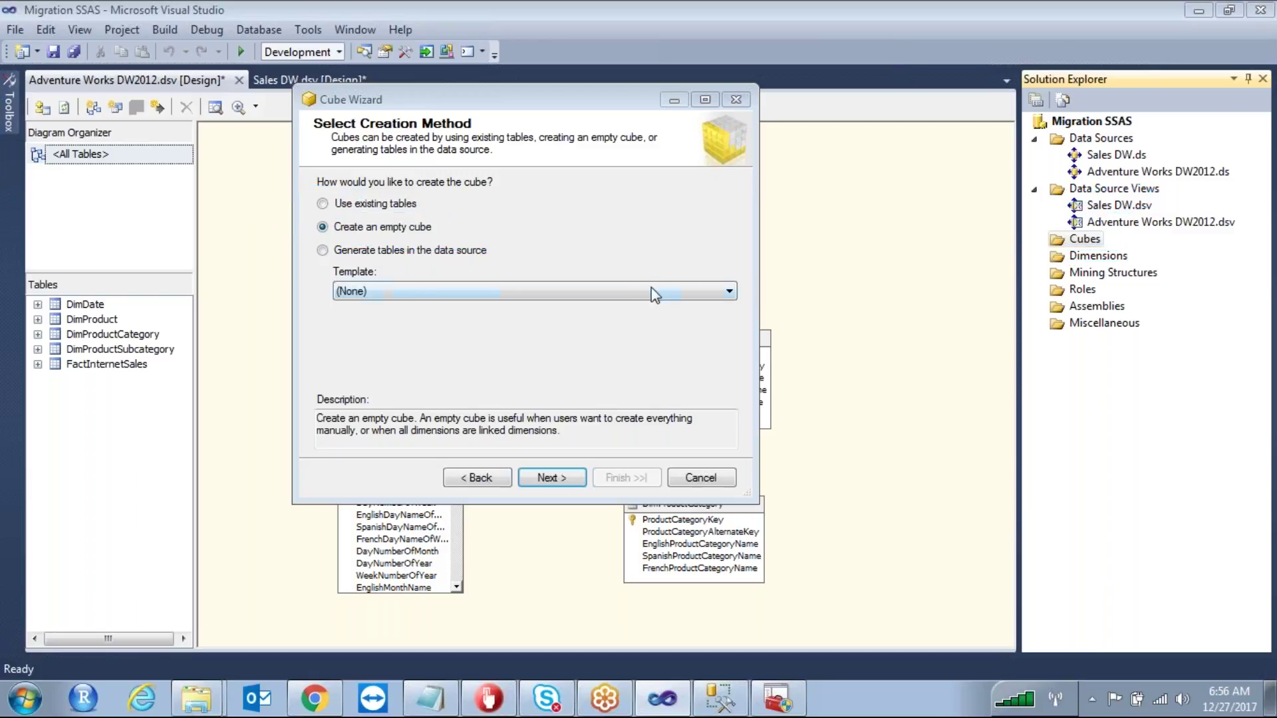
# Step: Try the option to generate tables in the data source with the Adventure Works Enterprise Edition template
pyautogui.click(629, 292)
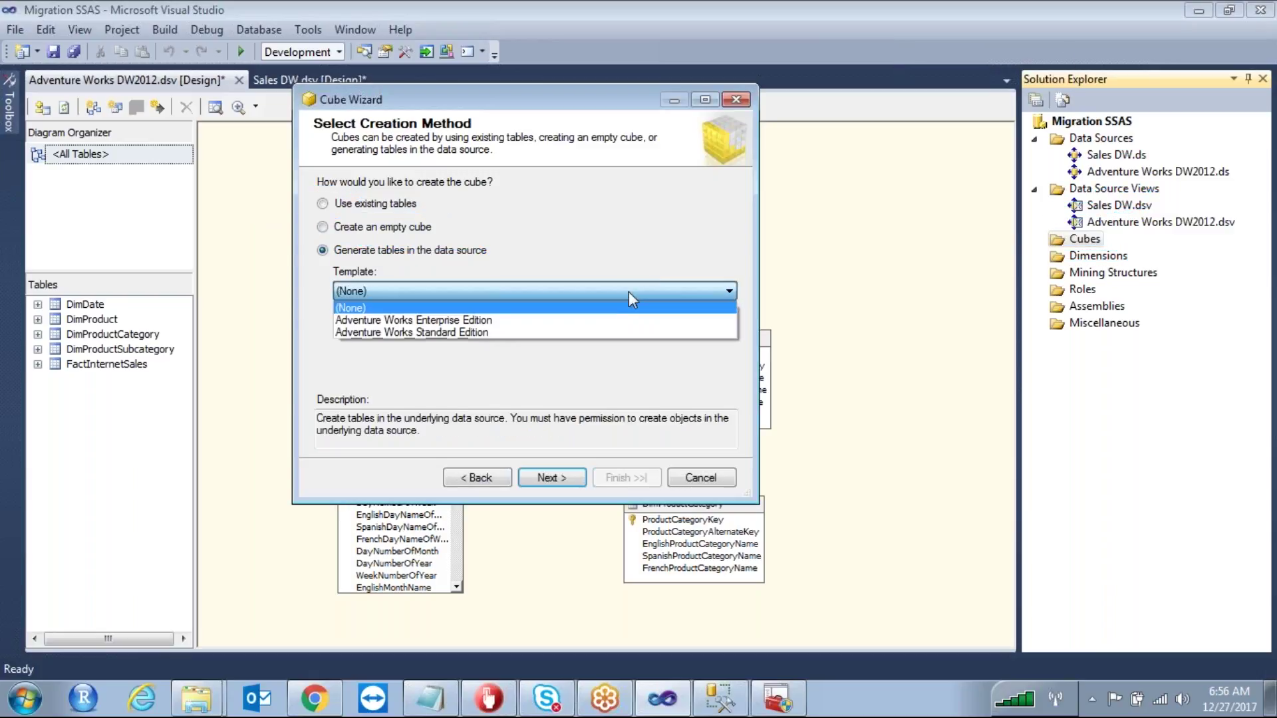
pyautogui.click(448, 320)
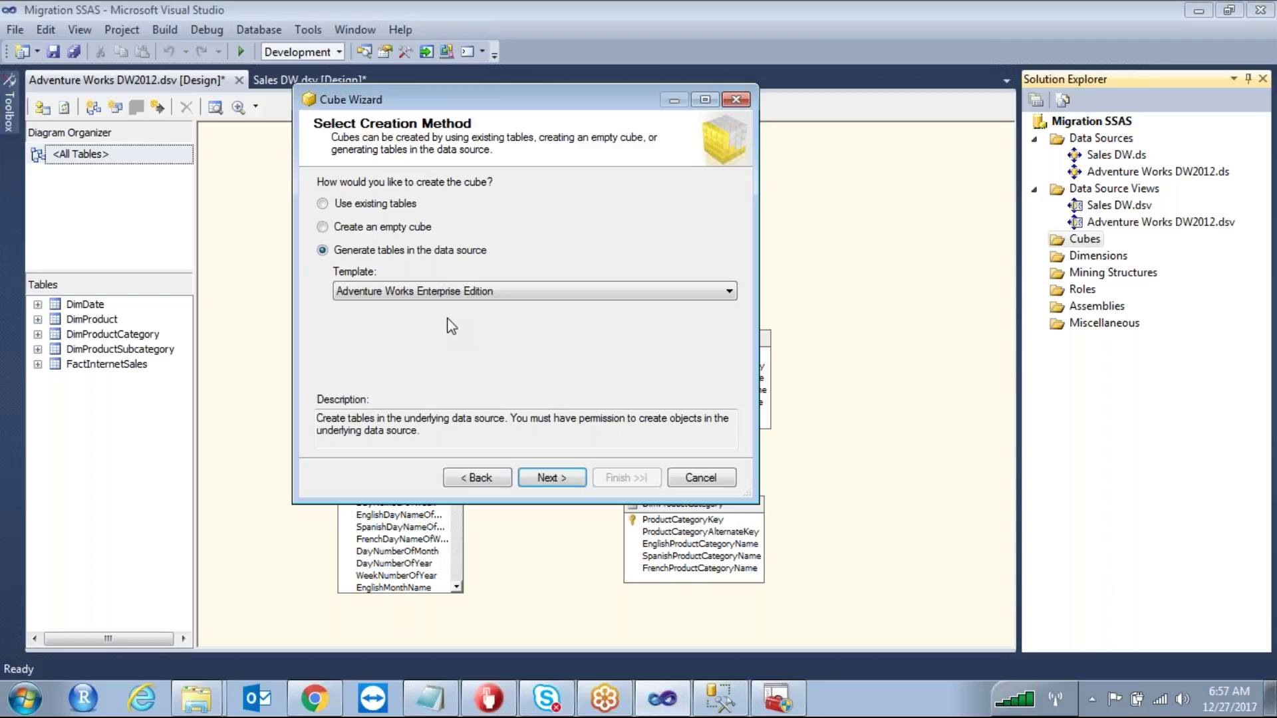
pyautogui.moveTo(718, 702)
# Step: Choose existing tables as the cube's creation method and continue to the measure group table selection
pyautogui.click(323, 204)
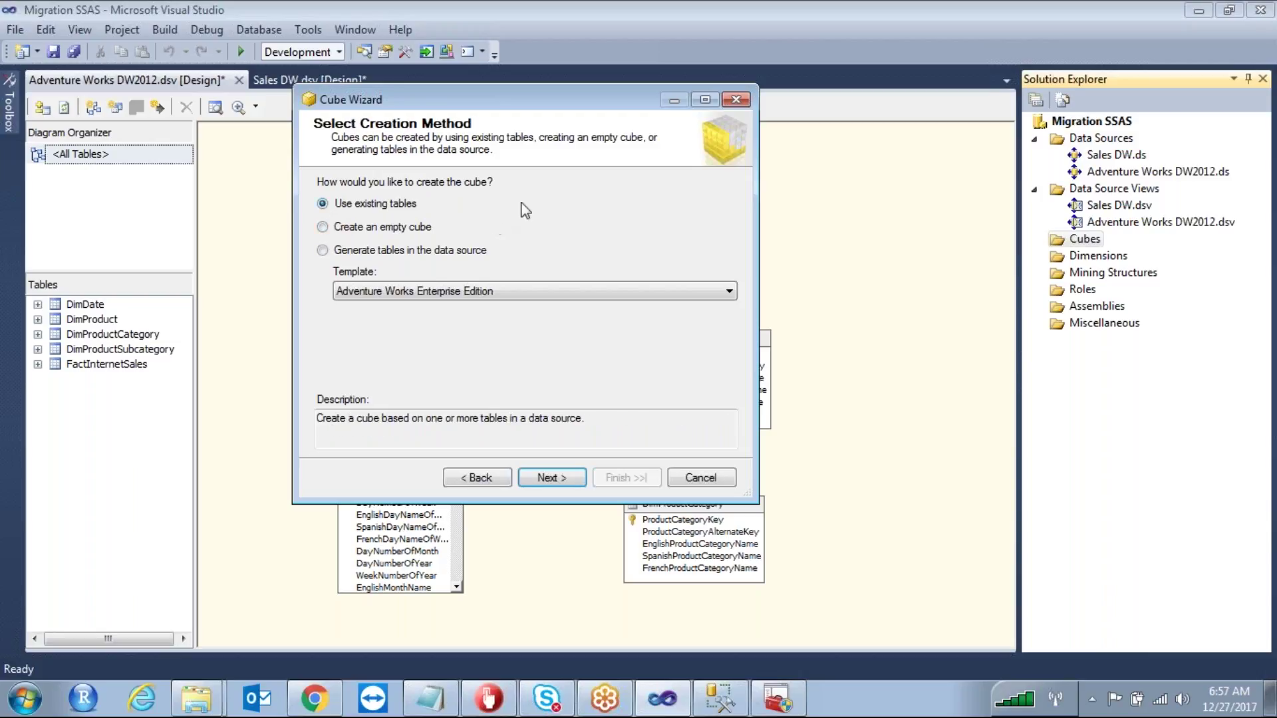
pyautogui.hotkey('ctrl', '2')
pyautogui.moveTo(1164, 195)
pyautogui.mouseDown()
pyautogui.moveTo(1073, 219)
pyautogui.moveTo(1254, 213)
pyautogui.moveTo(1094, 183)
pyautogui.mouseUp()
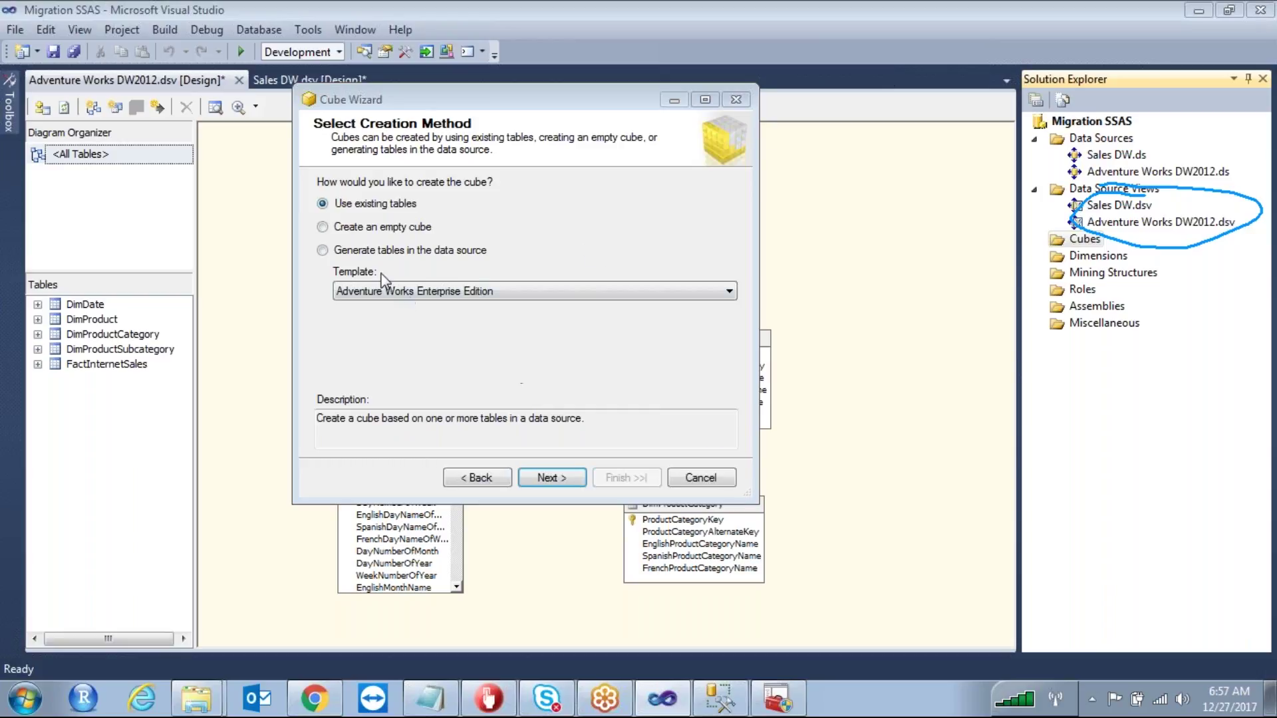
pyautogui.click(323, 226)
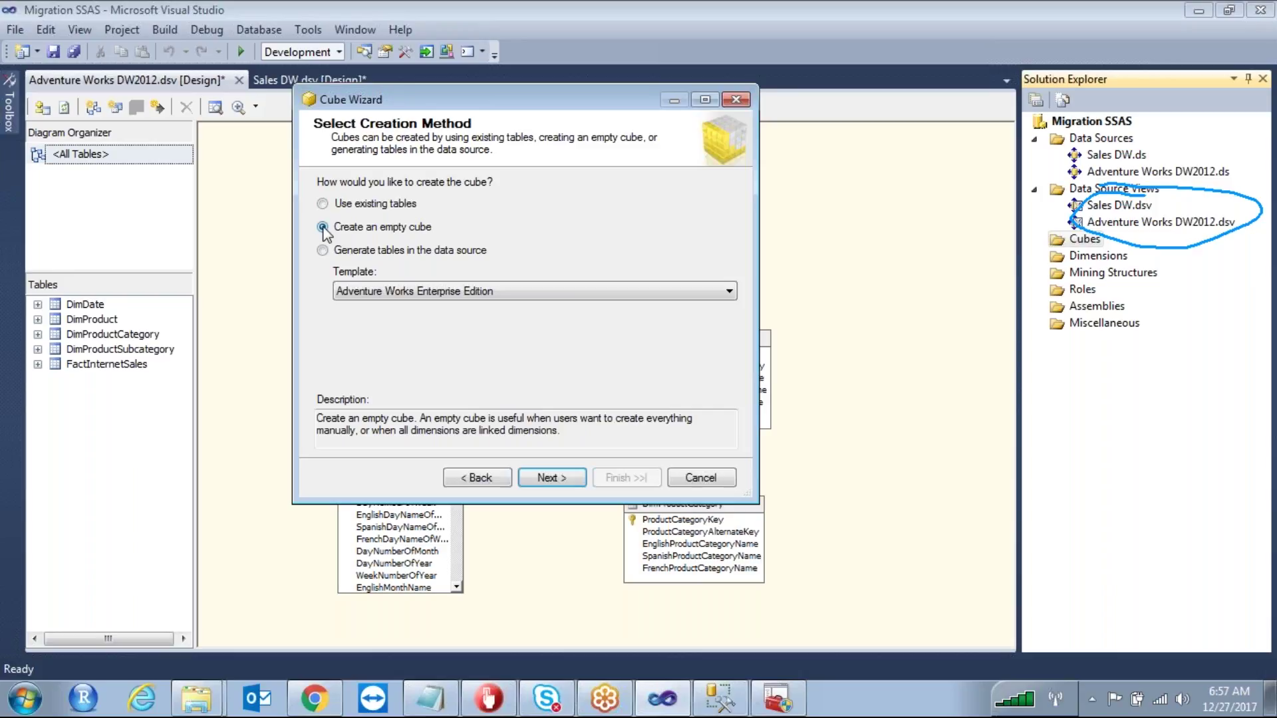
pyautogui.click(323, 203)
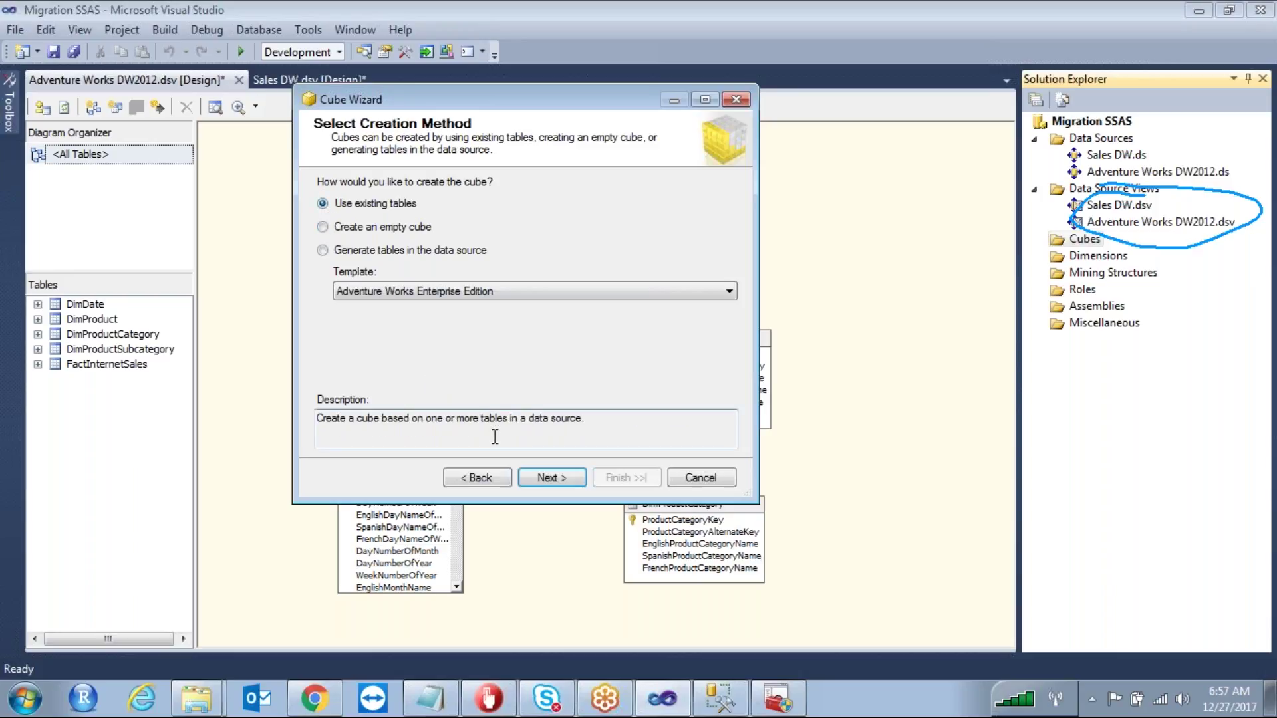
pyautogui.click(545, 479)
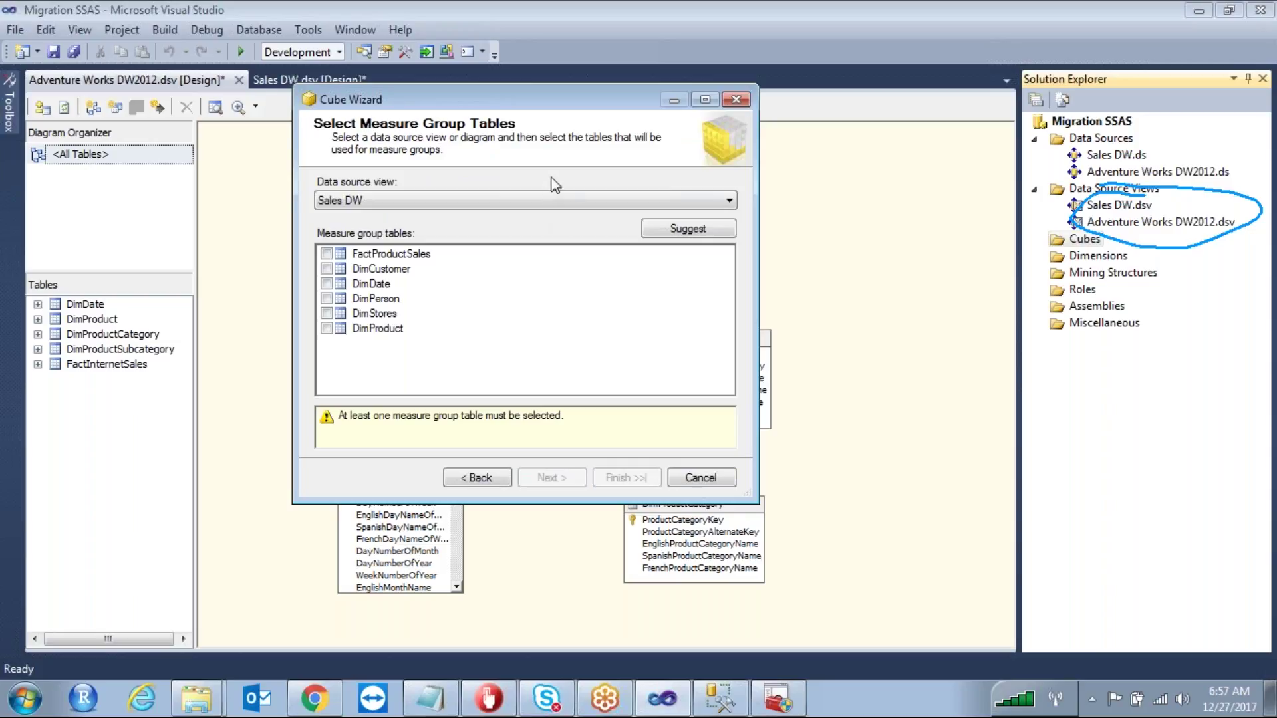
# Step: Compare the tables offered by the Adventure Works DW2012 and Sales DW data source views, returning the selection to Sales DW
pyautogui.click(534, 202)
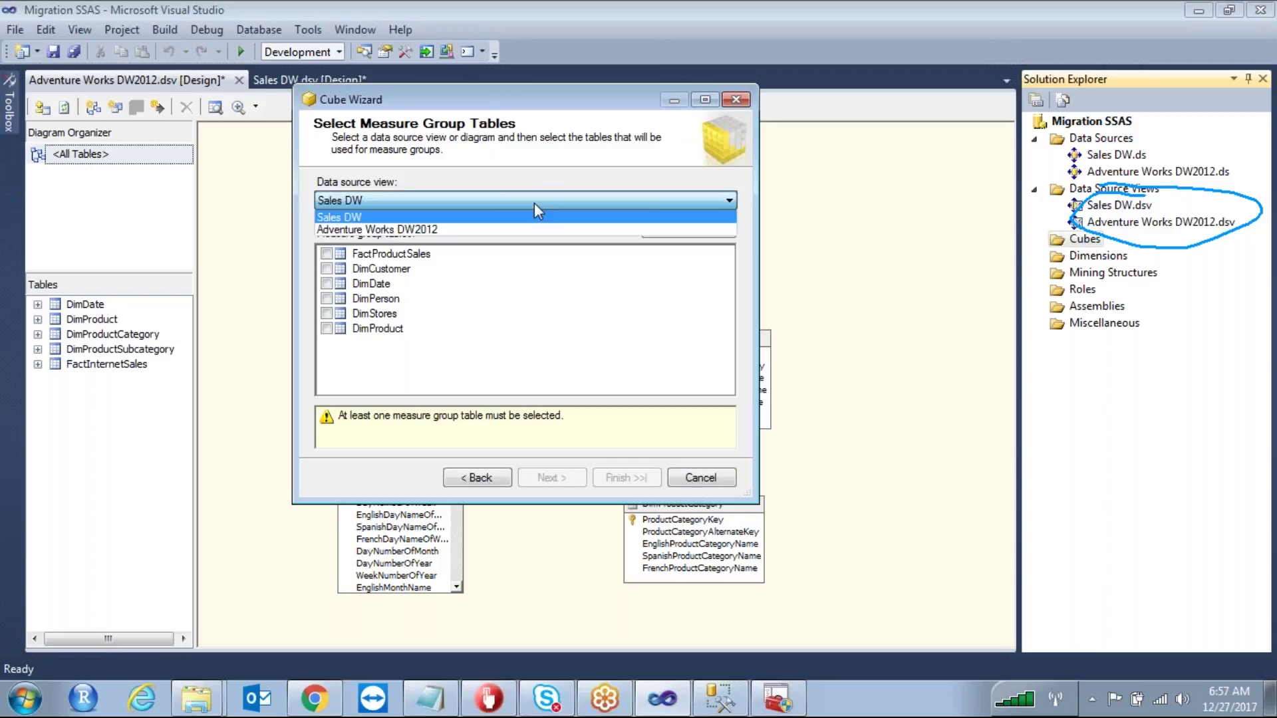
pyautogui.click(494, 230)
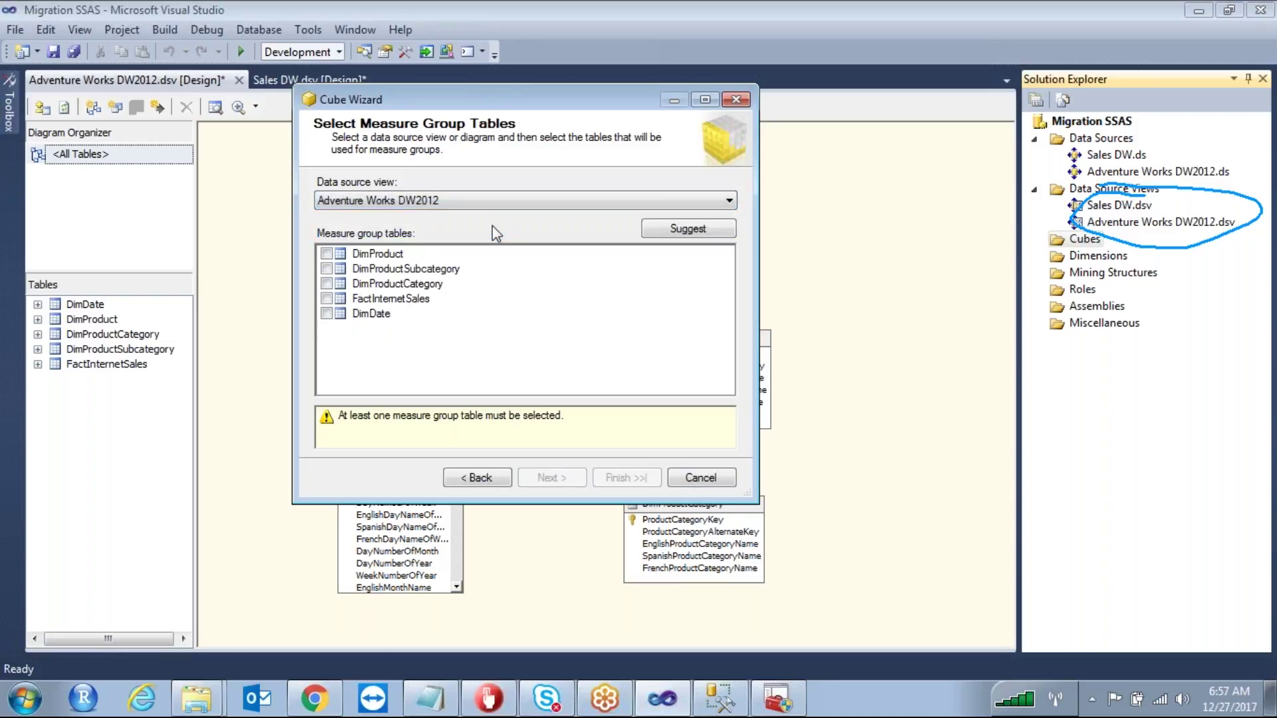
pyautogui.click(493, 212)
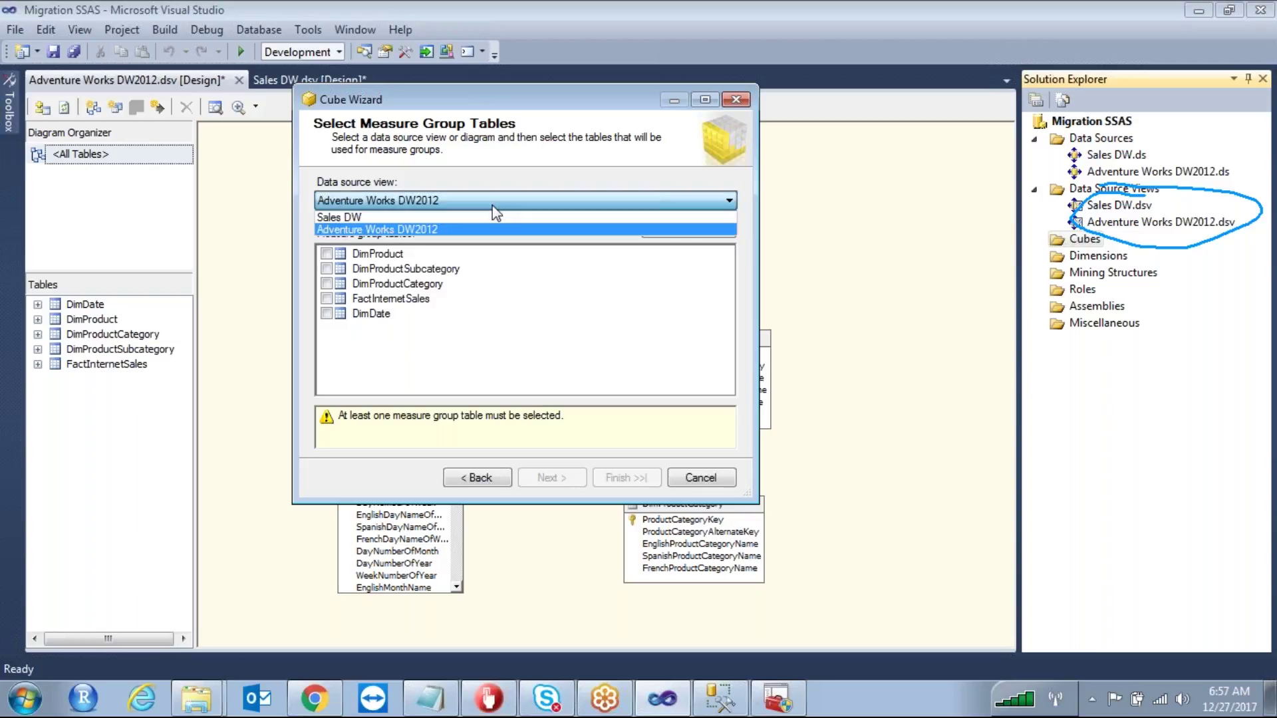
pyautogui.click(474, 217)
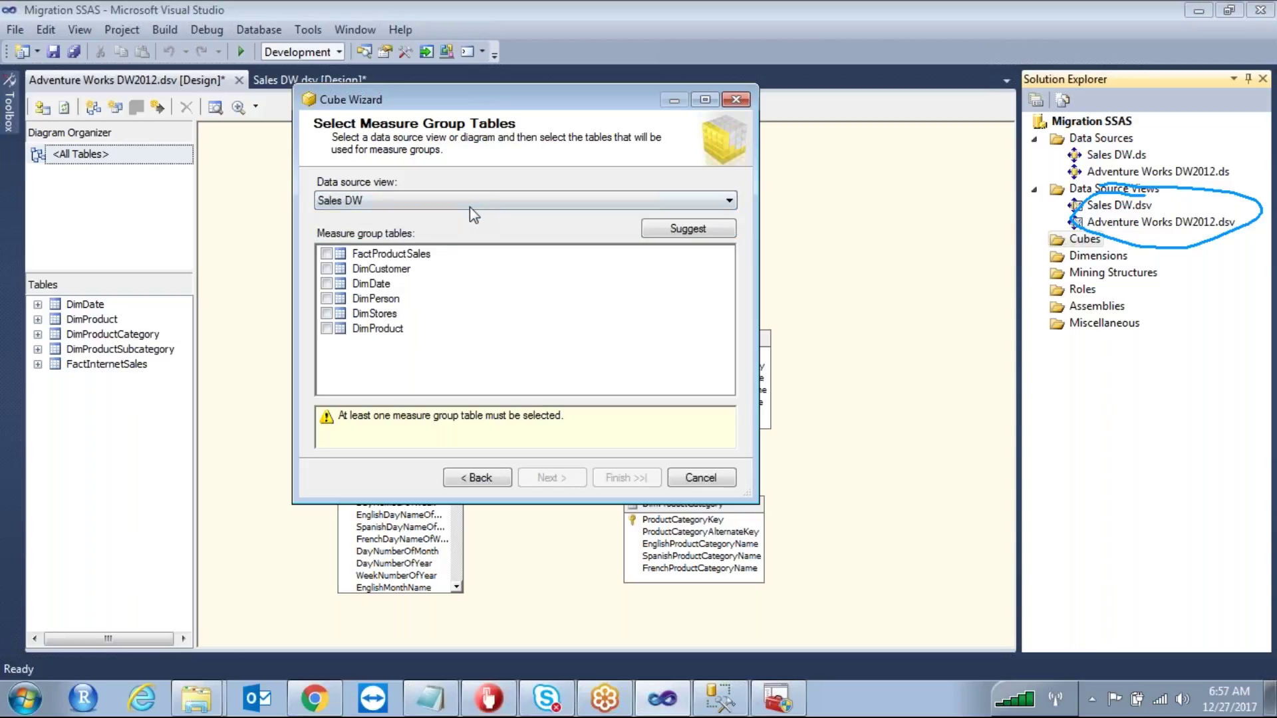
pyautogui.click(476, 205)
pyautogui.click(484, 209)
pyautogui.click(484, 208)
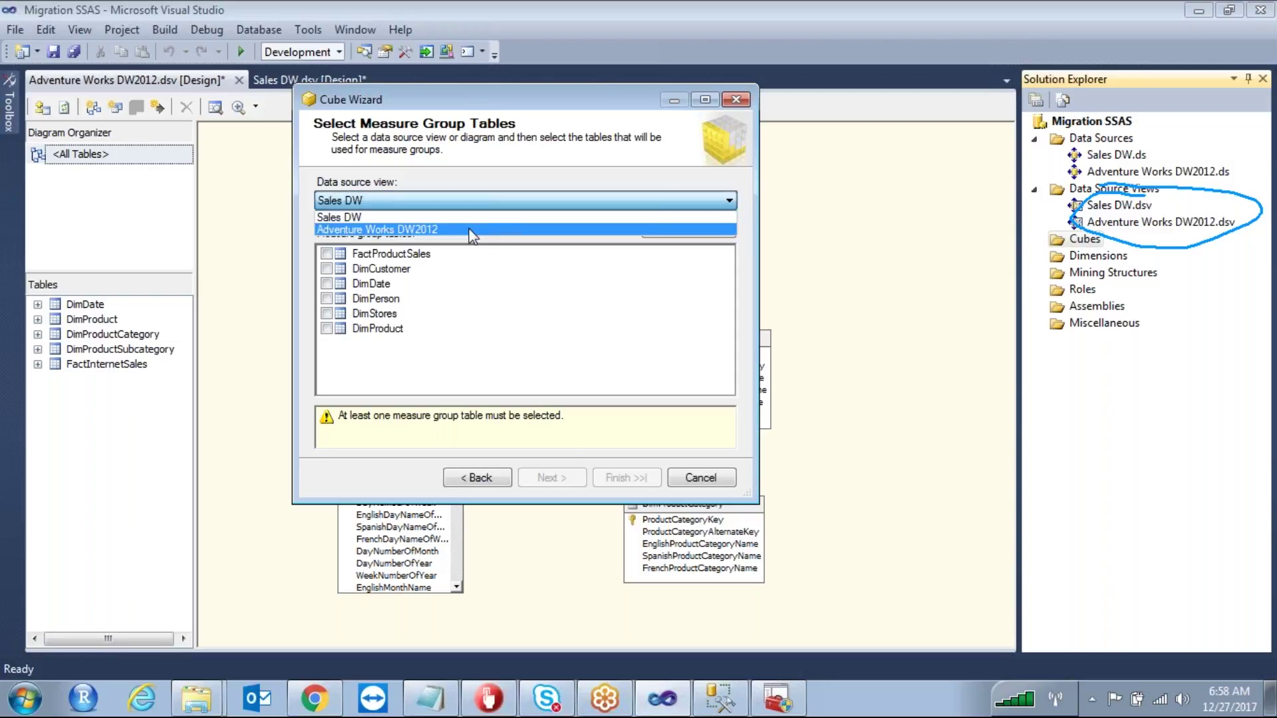
pyautogui.click(473, 230)
pyautogui.click(471, 208)
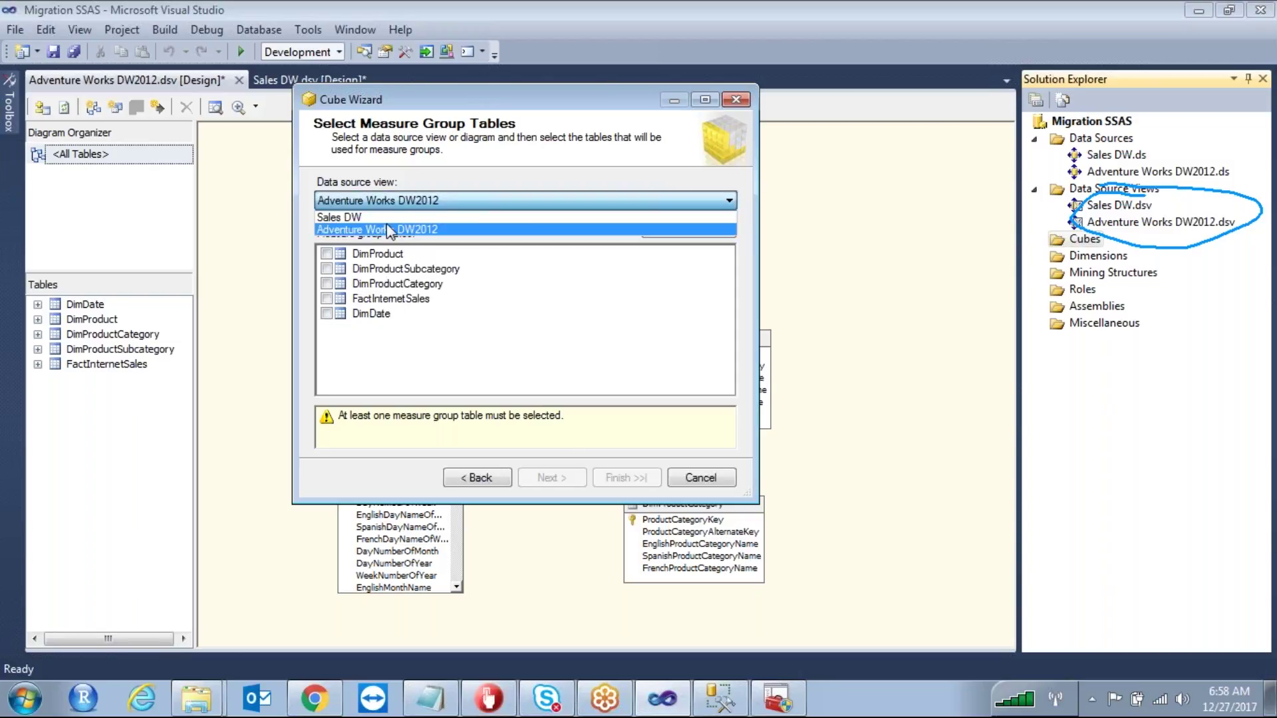
pyautogui.click(356, 218)
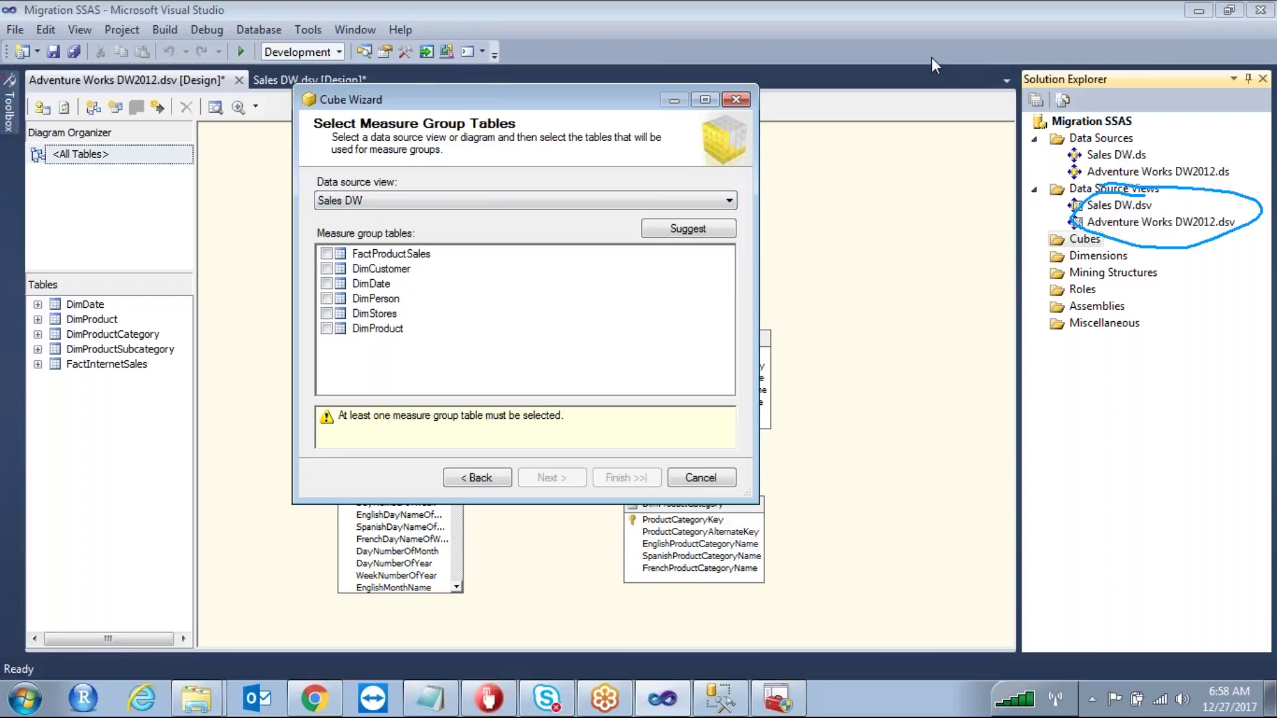
pyautogui.hotkey('ctrl', '2')
pyautogui.moveTo(321, 239)
pyautogui.mouseDown()
pyautogui.moveTo(308, 280)
pyautogui.moveTo(452, 338)
pyautogui.moveTo(487, 267)
pyautogui.moveTo(399, 205)
pyautogui.moveTo(312, 248)
pyautogui.mouseUp()
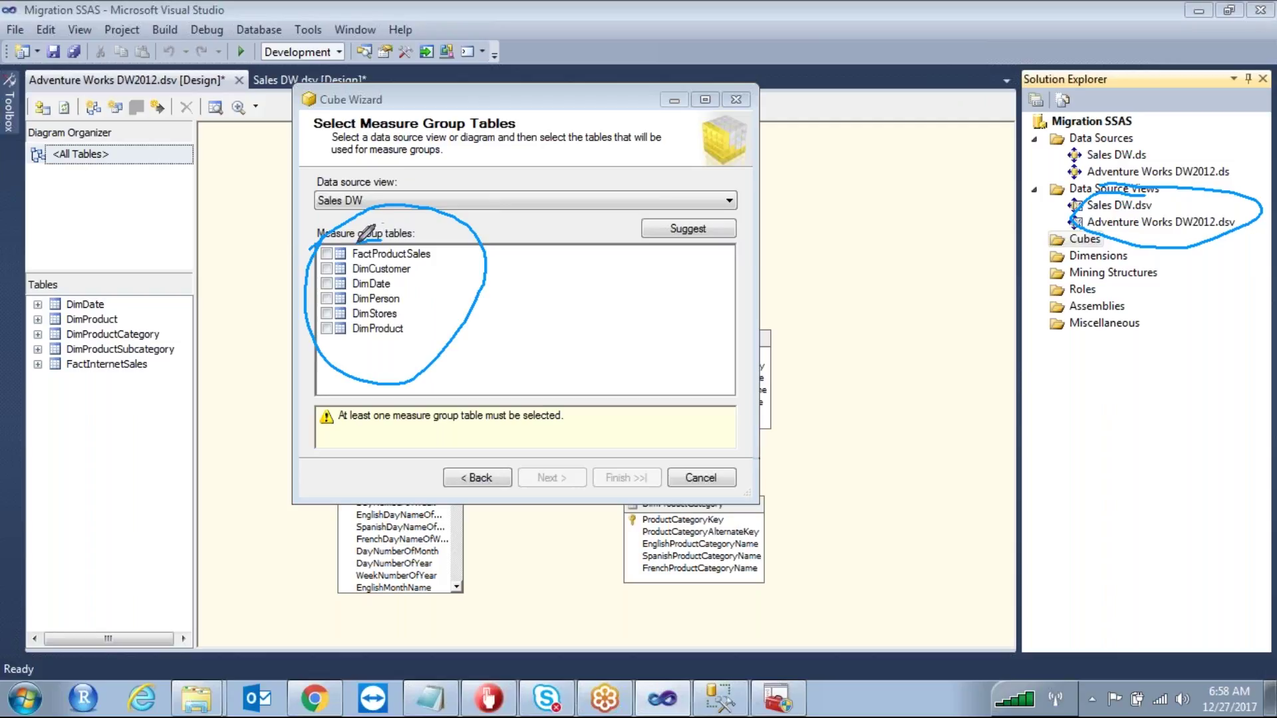
pyautogui.moveTo(346, 253)
pyautogui.mouseDown()
pyautogui.moveTo(439, 252)
pyautogui.moveTo(333, 247)
pyautogui.mouseUp()
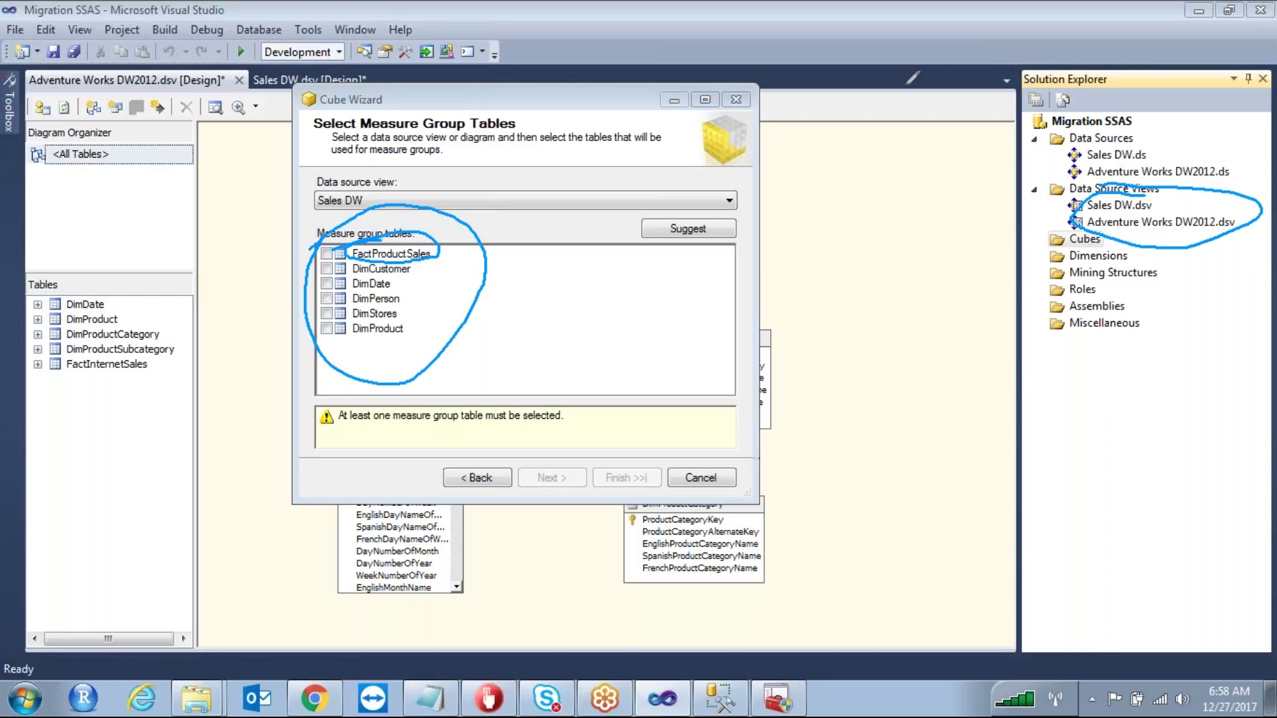
pyautogui.press('Escape')
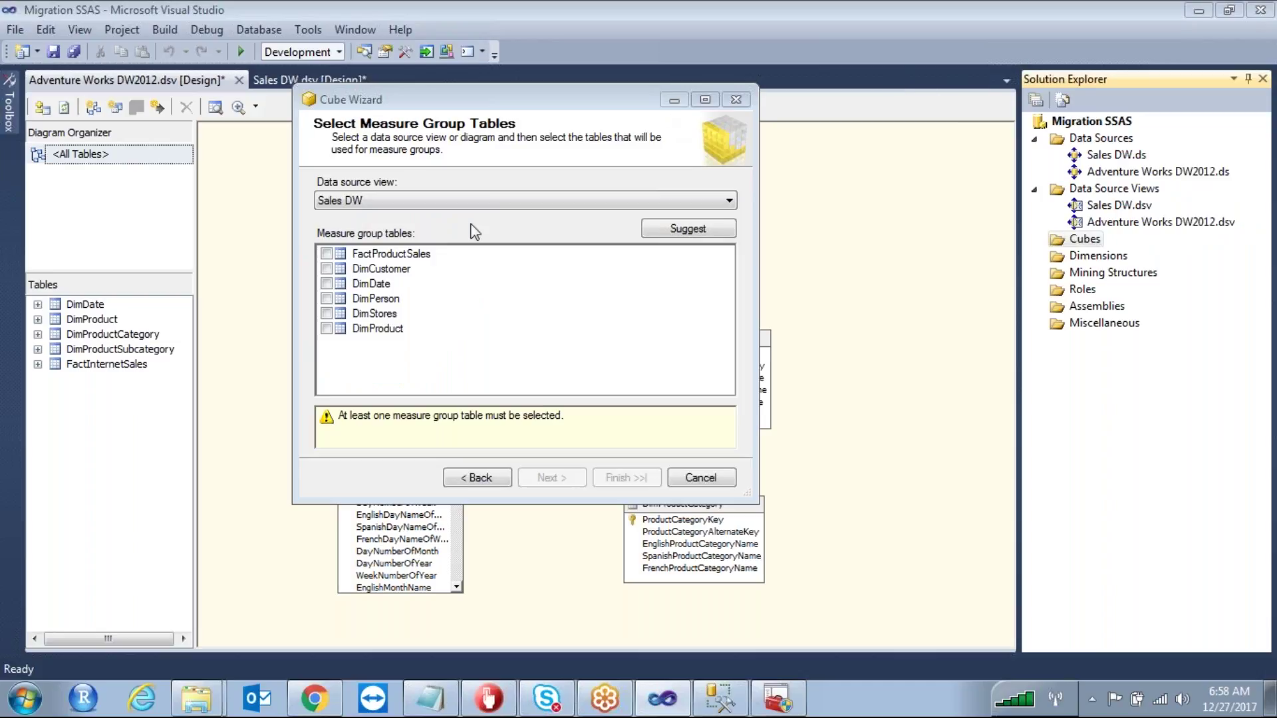
# Step: Look through the Sales DW tables and have the wizard suggest which ones to use as measure groups
pyautogui.click(393, 262)
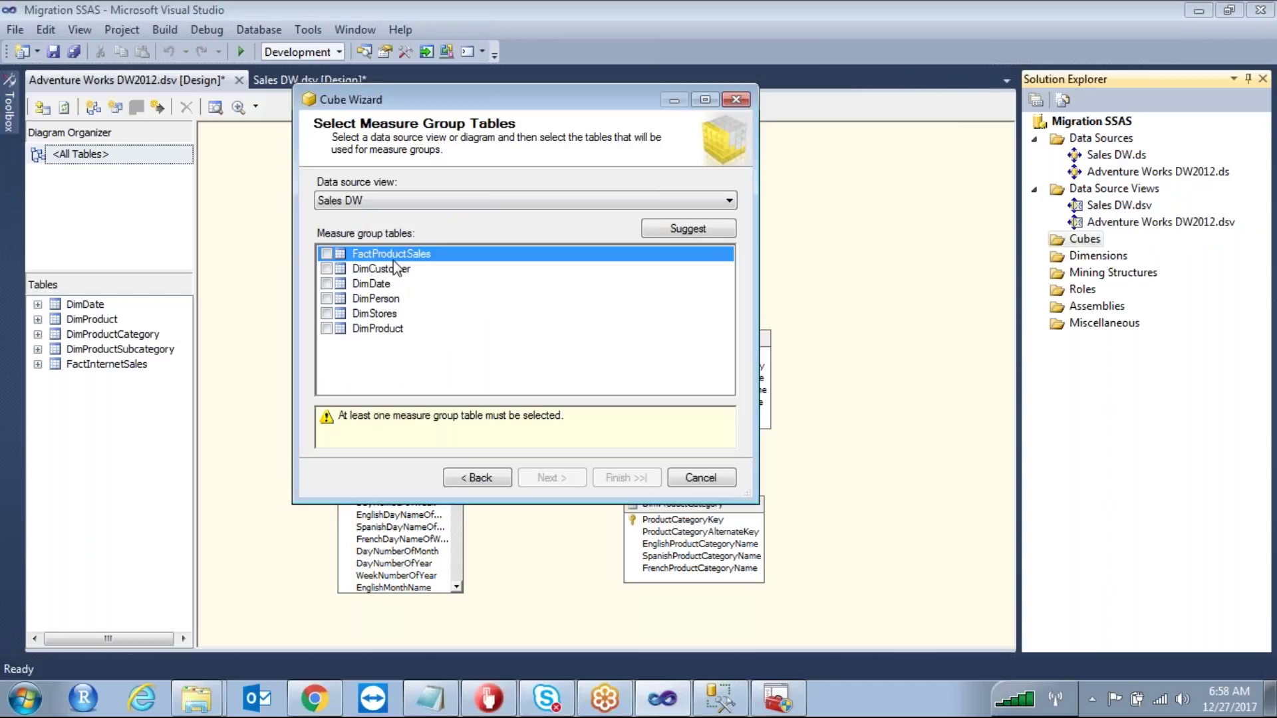
pyautogui.click(390, 271)
pyautogui.click(385, 286)
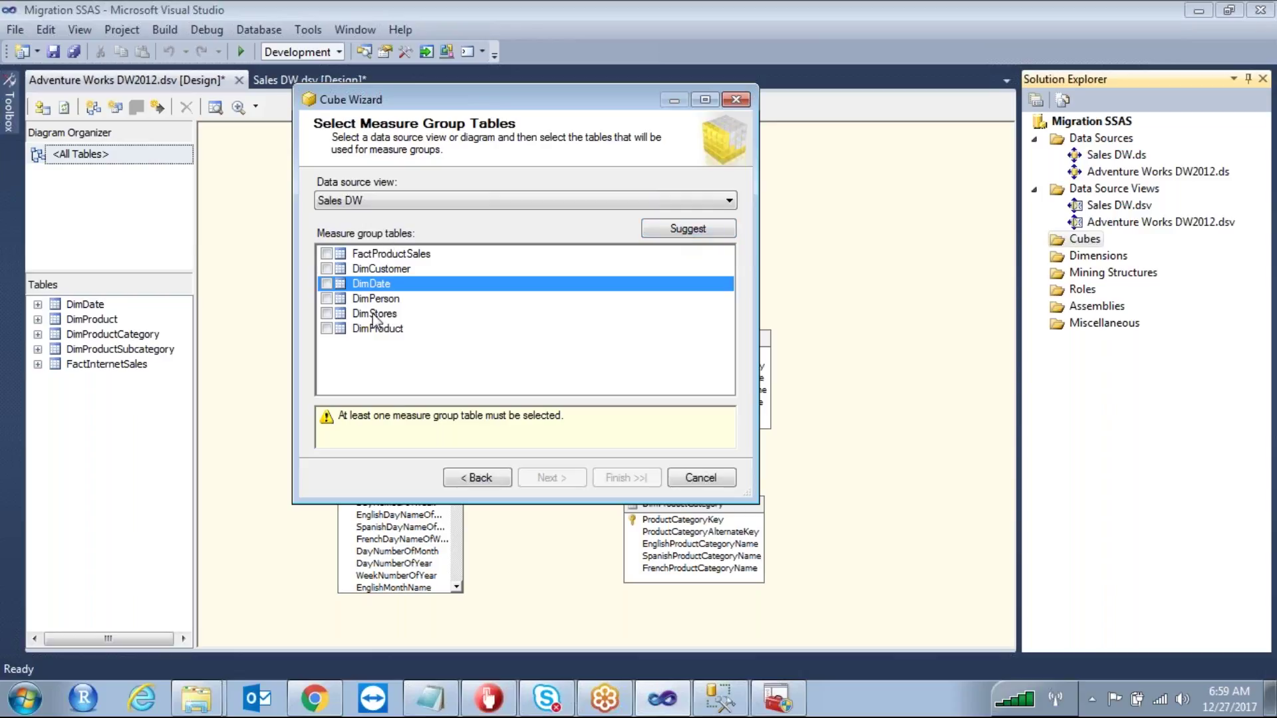
pyautogui.click(379, 328)
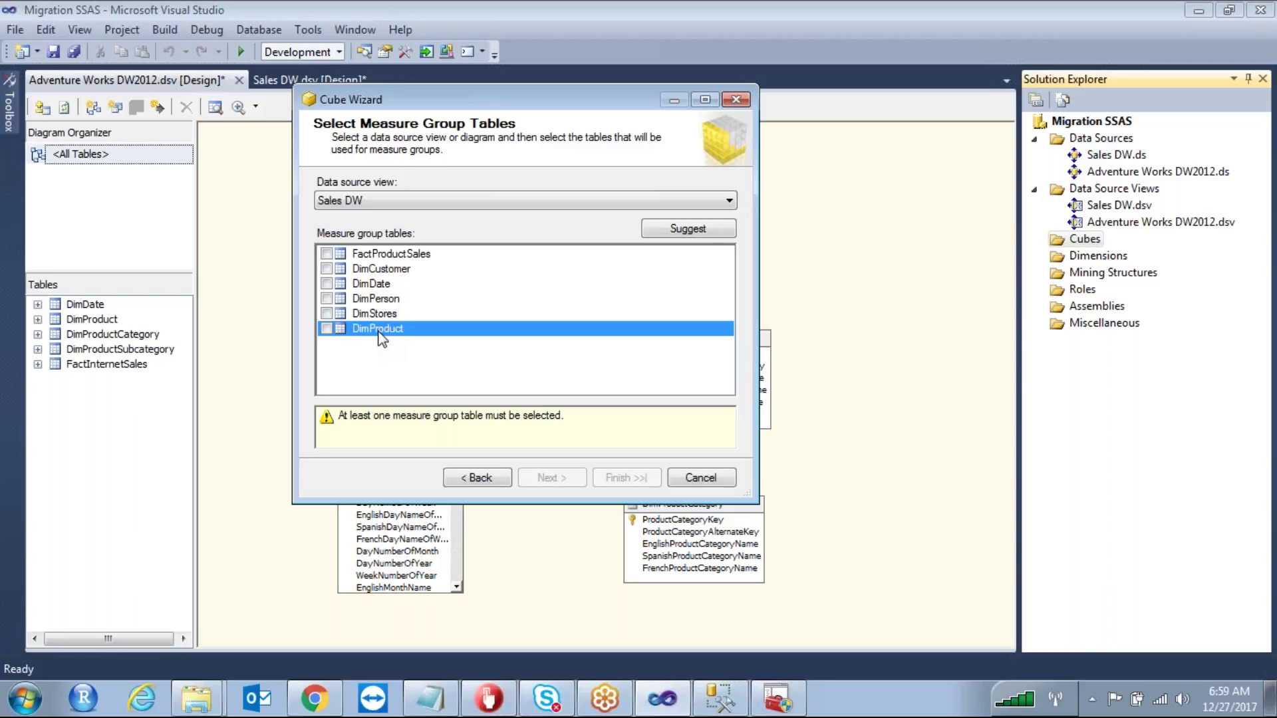
pyautogui.click(678, 230)
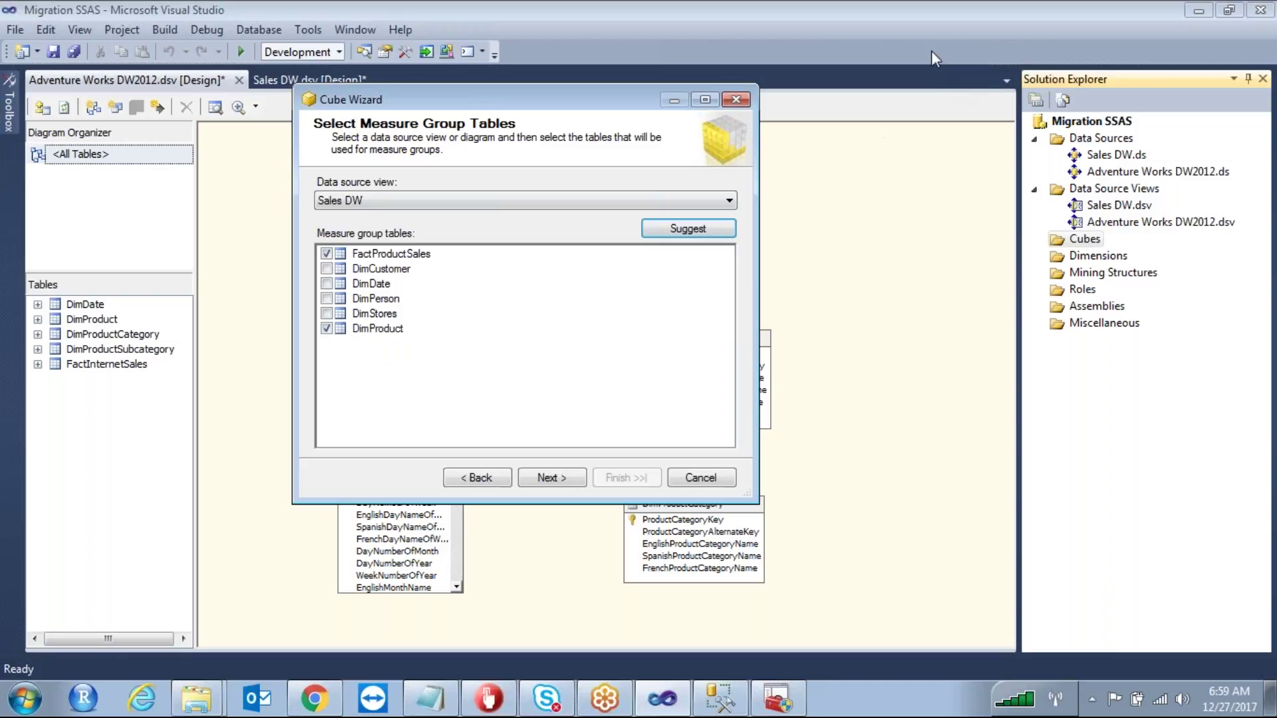
pyautogui.hotkey('ctrl', '2')
pyautogui.moveTo(369, 237)
pyautogui.mouseDown()
pyautogui.moveTo(345, 251)
pyautogui.moveTo(431, 242)
pyautogui.moveTo(358, 234)
pyautogui.mouseUp()
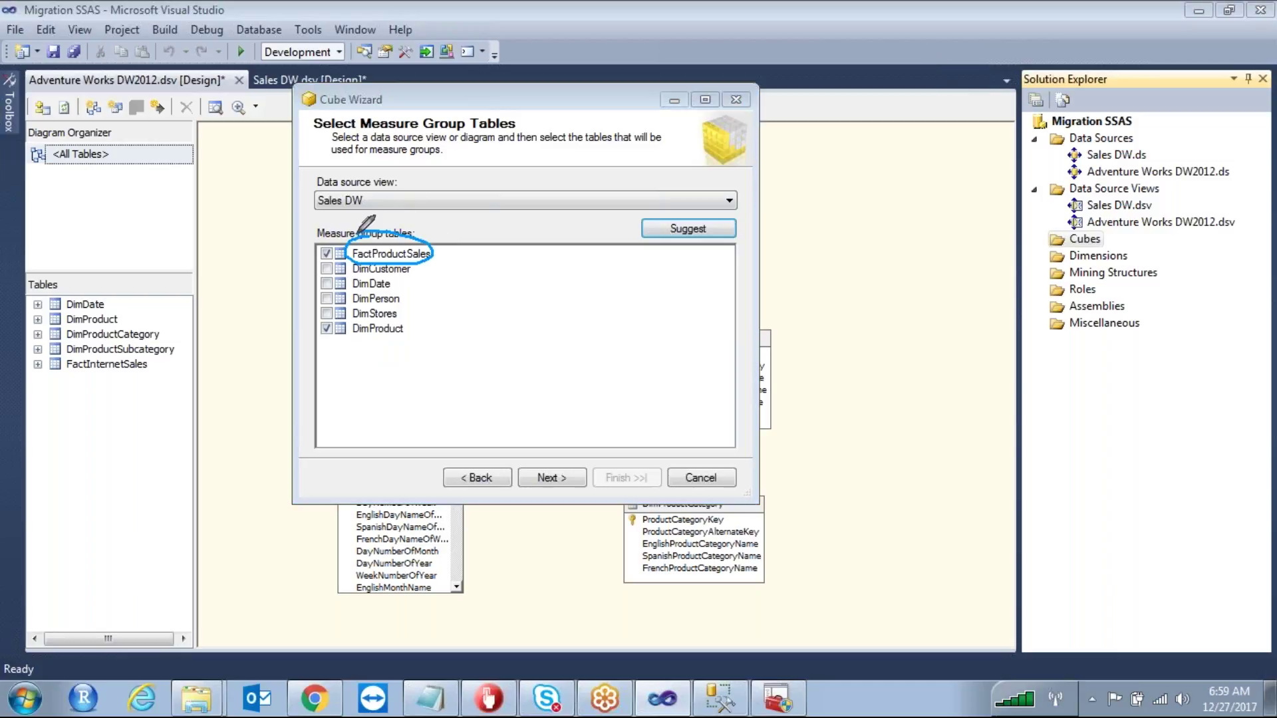
pyautogui.moveTo(389, 324)
pyautogui.mouseDown()
pyautogui.moveTo(349, 331)
pyautogui.moveTo(396, 323)
pyautogui.mouseUp()
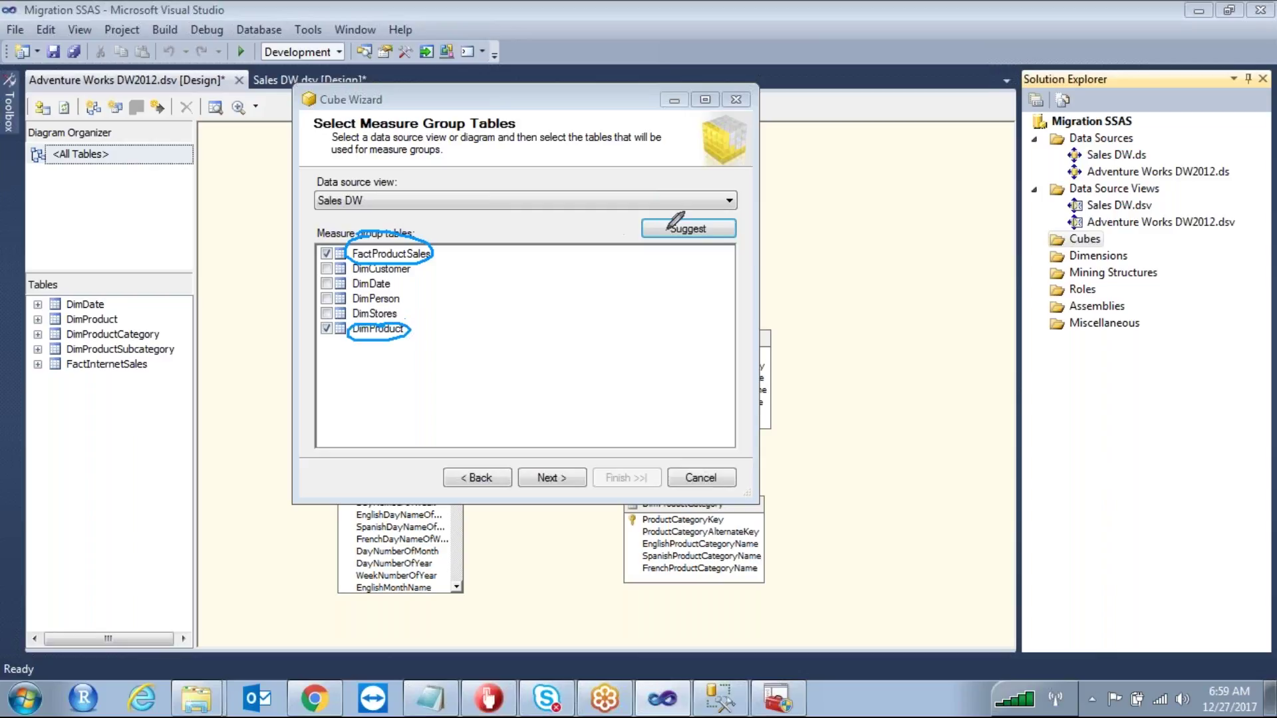
pyautogui.moveTo(499, 403); pyautogui.dragTo(383, 334)
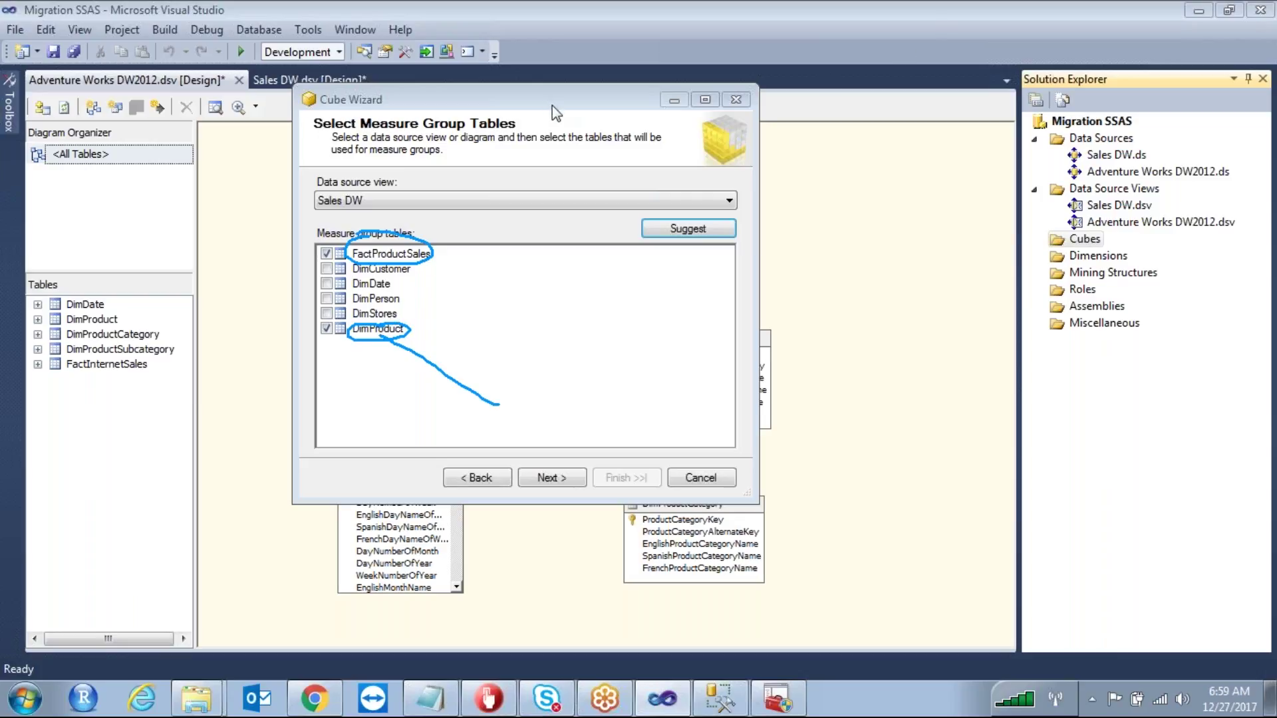
# Step: In SQL Server Management Studio, run the DimProduct SELECT query, examine the ProductActualCost and ProductSalesCost values, and return to the Cube Wizard
pyautogui.moveTo(552, 105); pyautogui.dragTo(904, 113)
pyautogui.click(720, 698)
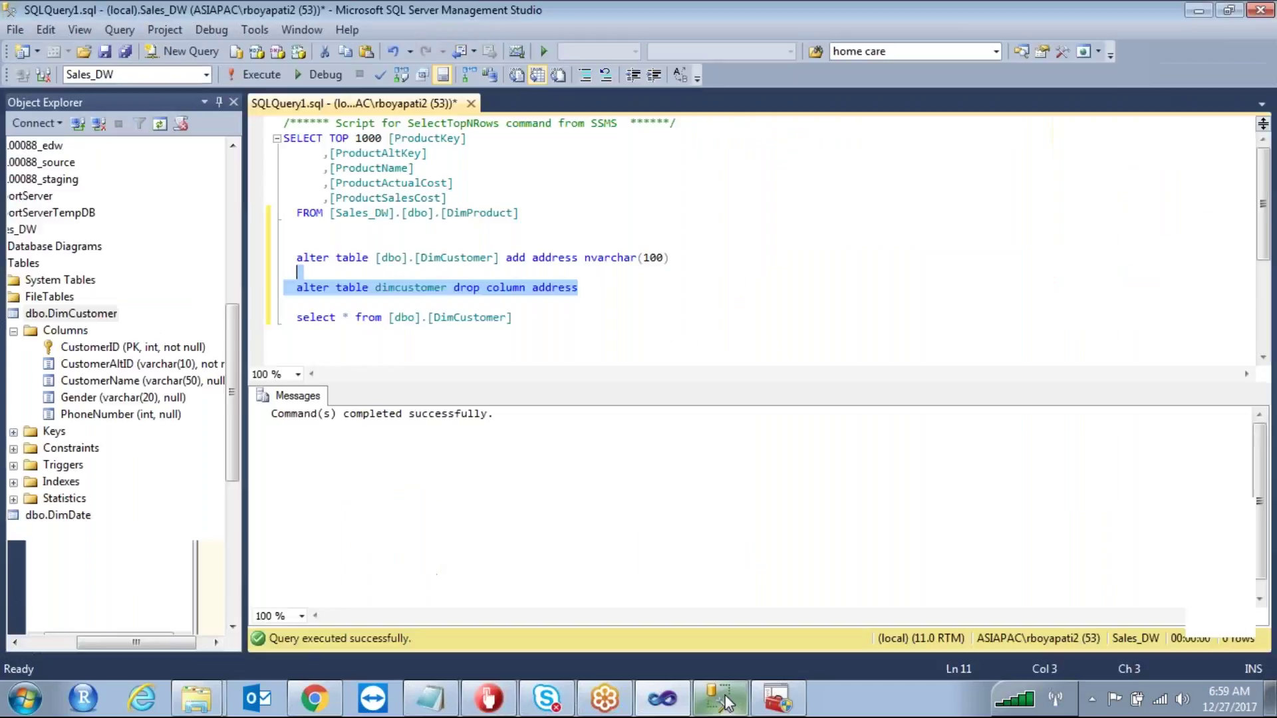
pyautogui.moveTo(519, 213); pyautogui.dragTo(284, 123)
pyautogui.press('F5')
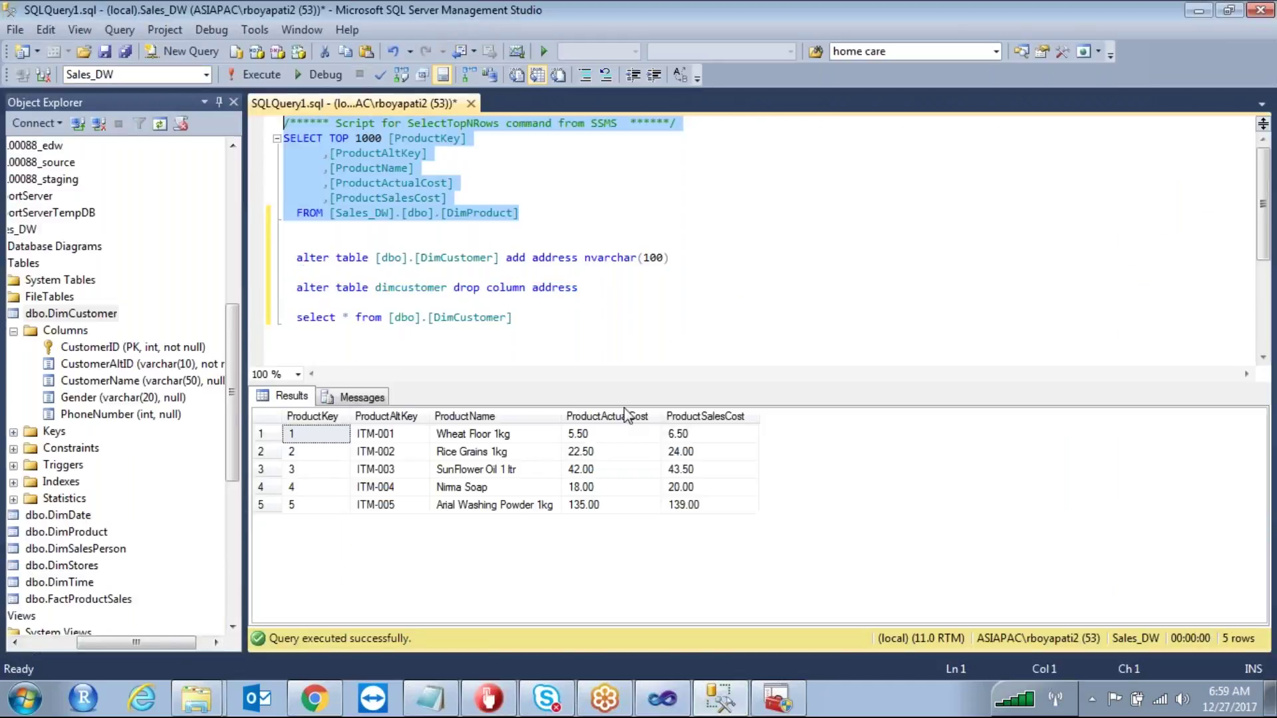
pyautogui.moveTo(616, 435); pyautogui.dragTo(616, 505)
pyautogui.moveTo(723, 436); pyautogui.dragTo(727, 517)
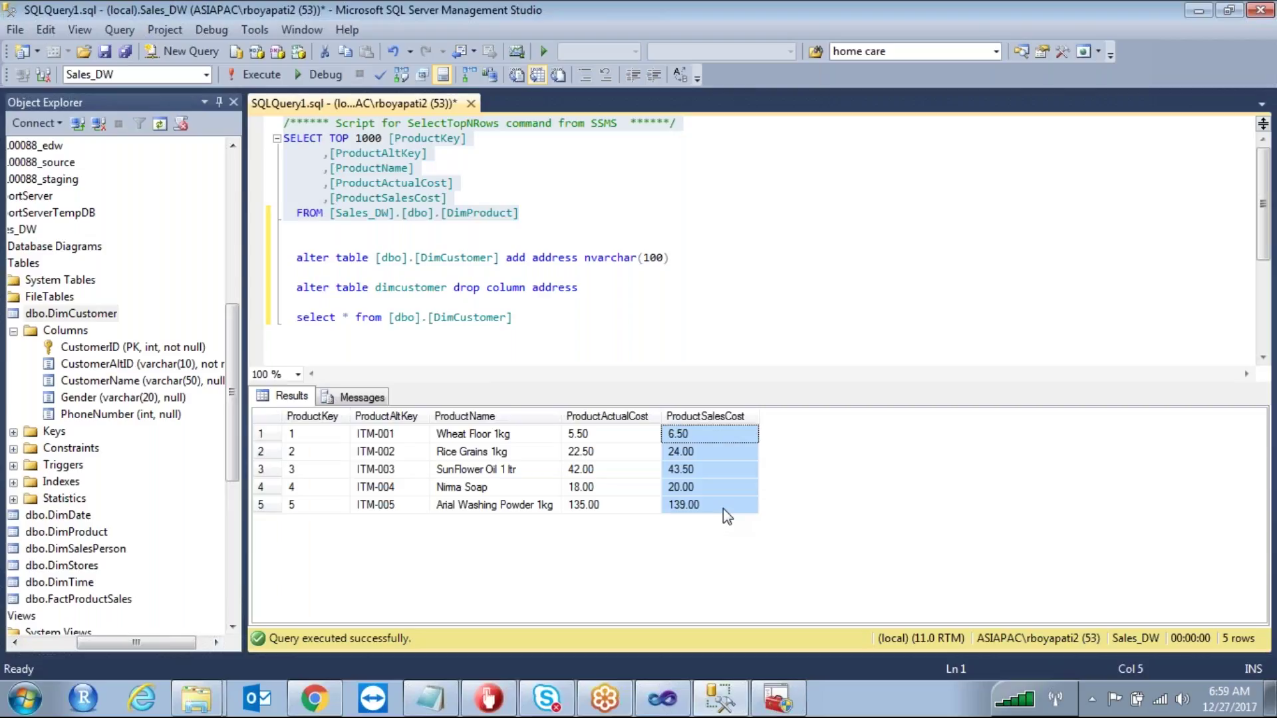
pyautogui.click(662, 709)
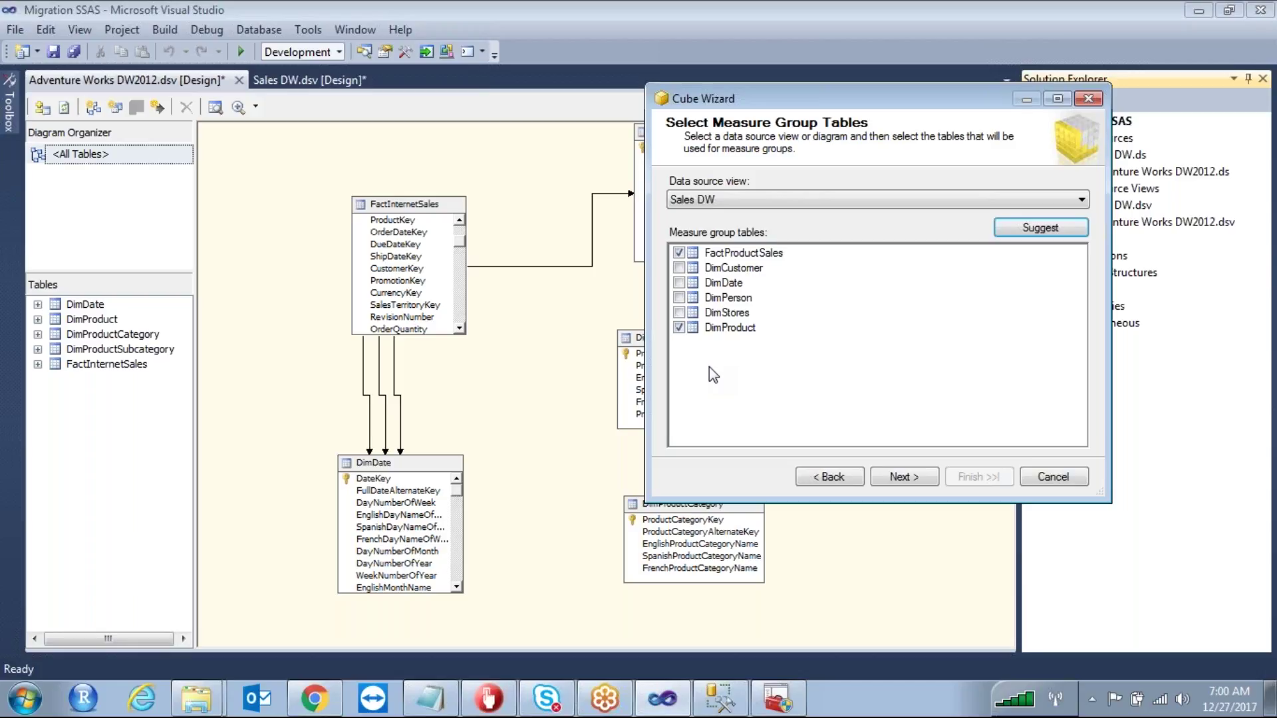
# Step: Accept the suggested measure group tables and include only Quantity and Sales Total Cost from Fact Product Sales, plus all Dim Product measures
pyautogui.click(904, 479)
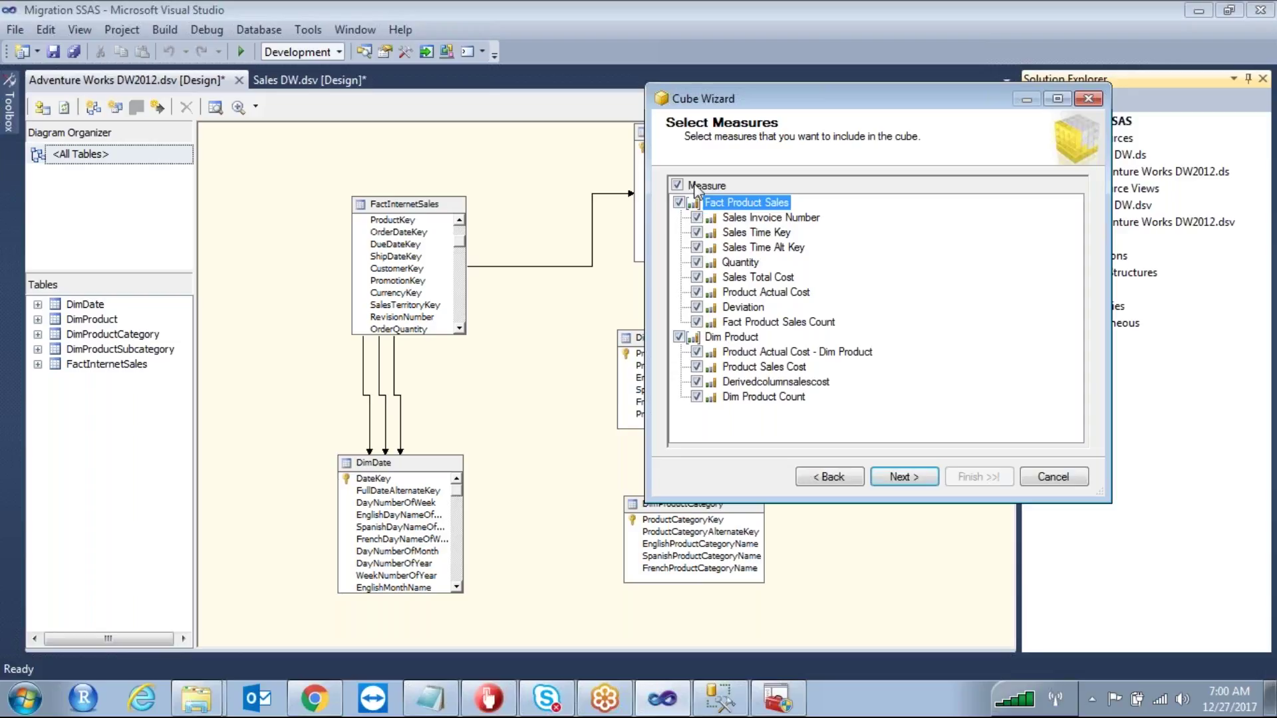
pyautogui.click(697, 307)
pyautogui.click(679, 202)
pyautogui.click(696, 277)
pyautogui.click(696, 277)
pyautogui.click(696, 277)
pyautogui.click(679, 337)
pyautogui.click(906, 478)
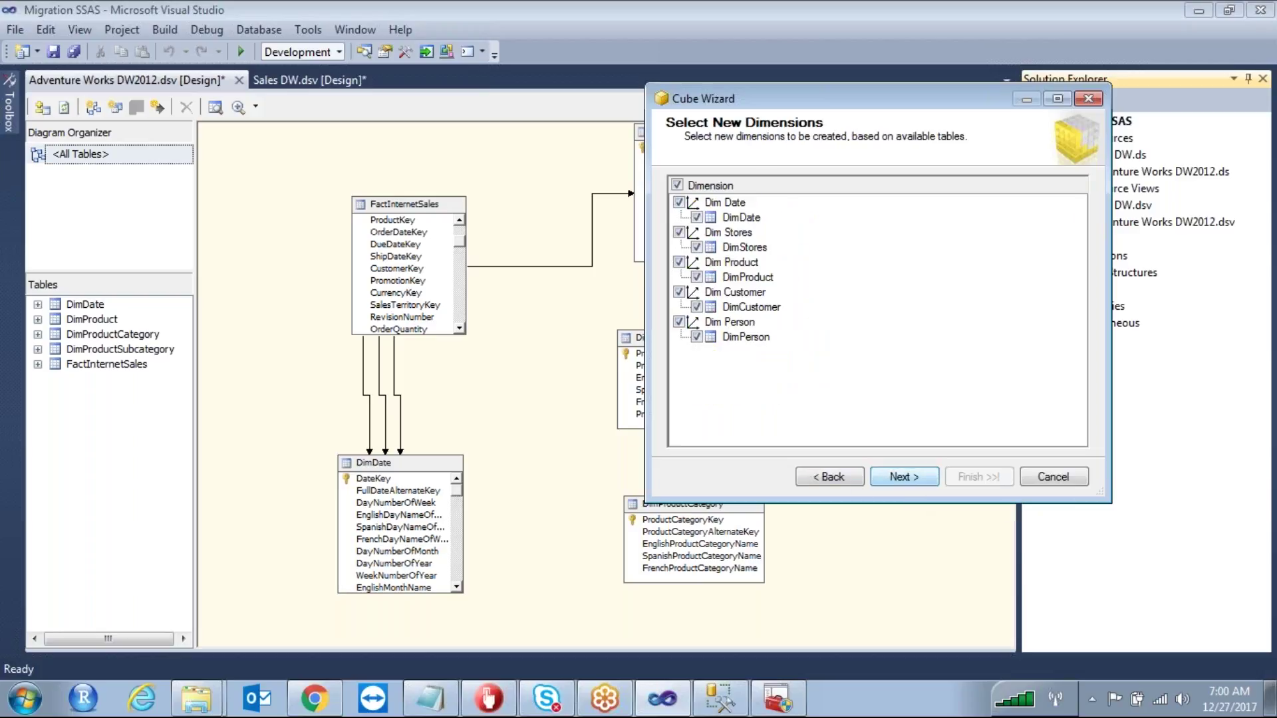
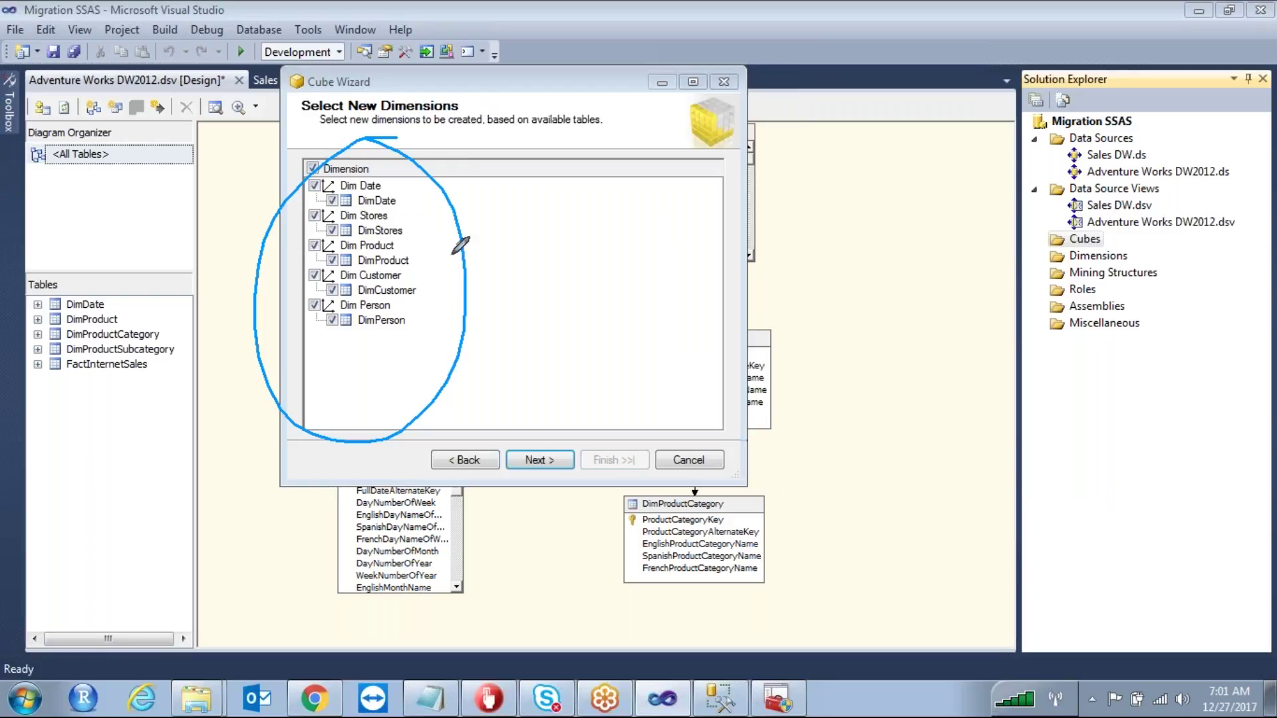
# Step: Accept all five proposed dimensions and finish creating the cube under the name Sales DW
pyautogui.moveTo(451, 254)
pyautogui.mouseDown()
pyautogui.moveTo(896, 367)
pyautogui.moveTo(1100, 238)
pyautogui.moveTo(1074, 235)
pyautogui.moveTo(1069, 261)
pyautogui.moveTo(1112, 246)
pyautogui.mouseUp()
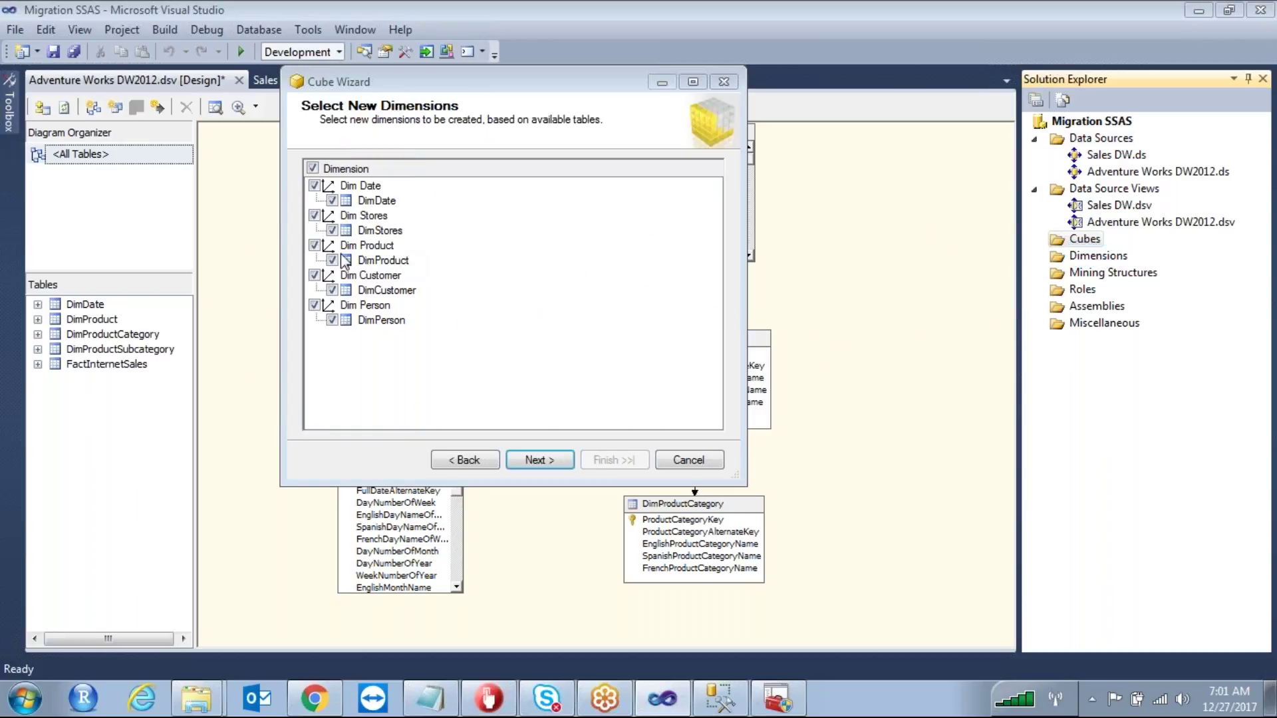
pyautogui.click(513, 458)
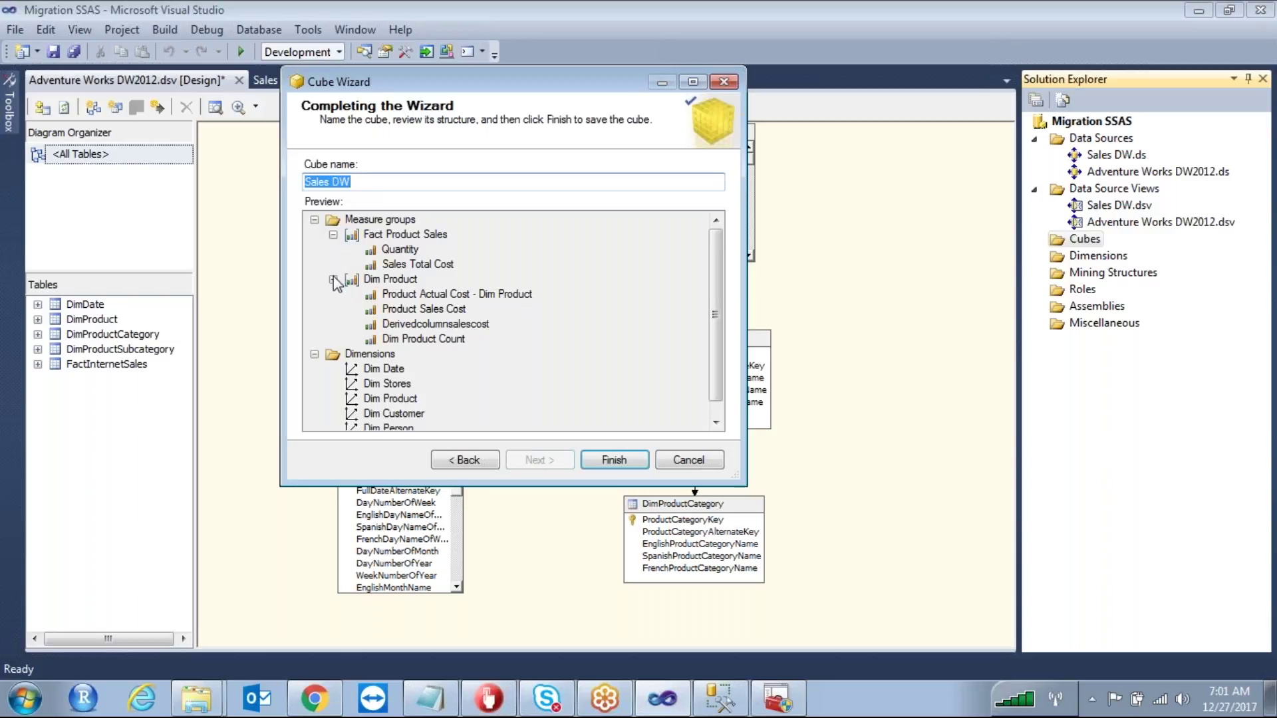
pyautogui.click(333, 235)
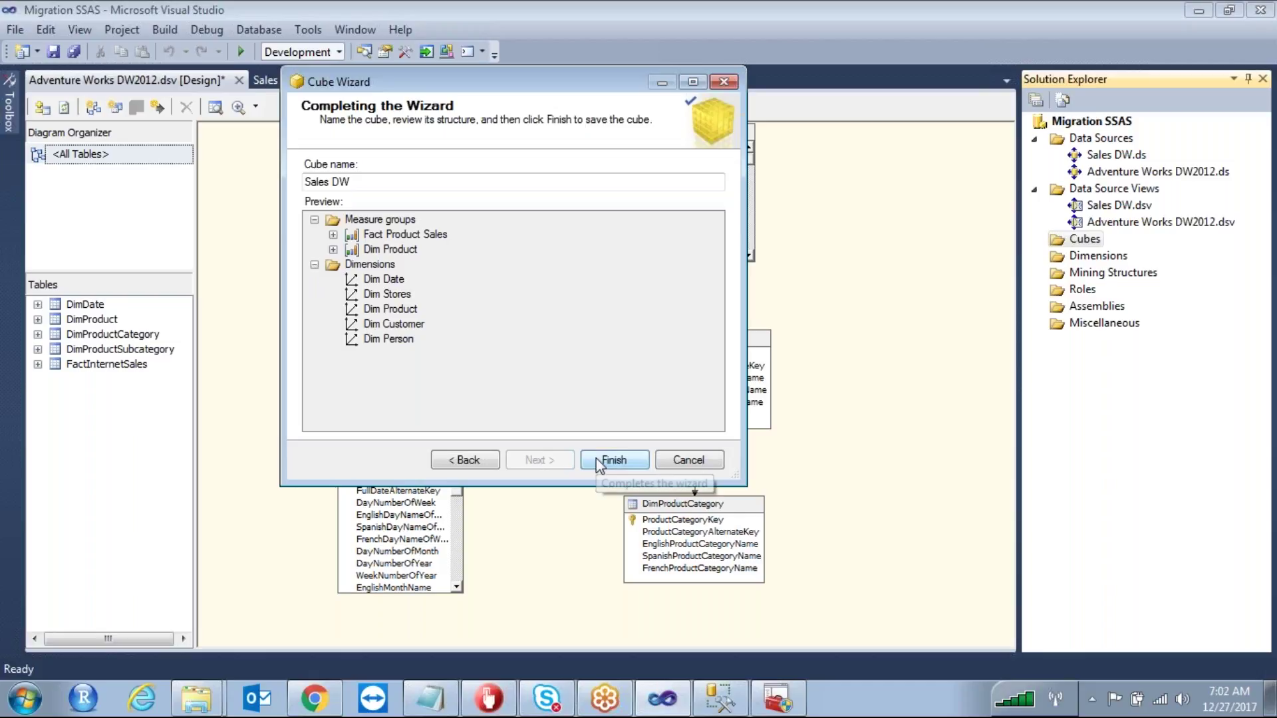
pyautogui.click(352, 180)
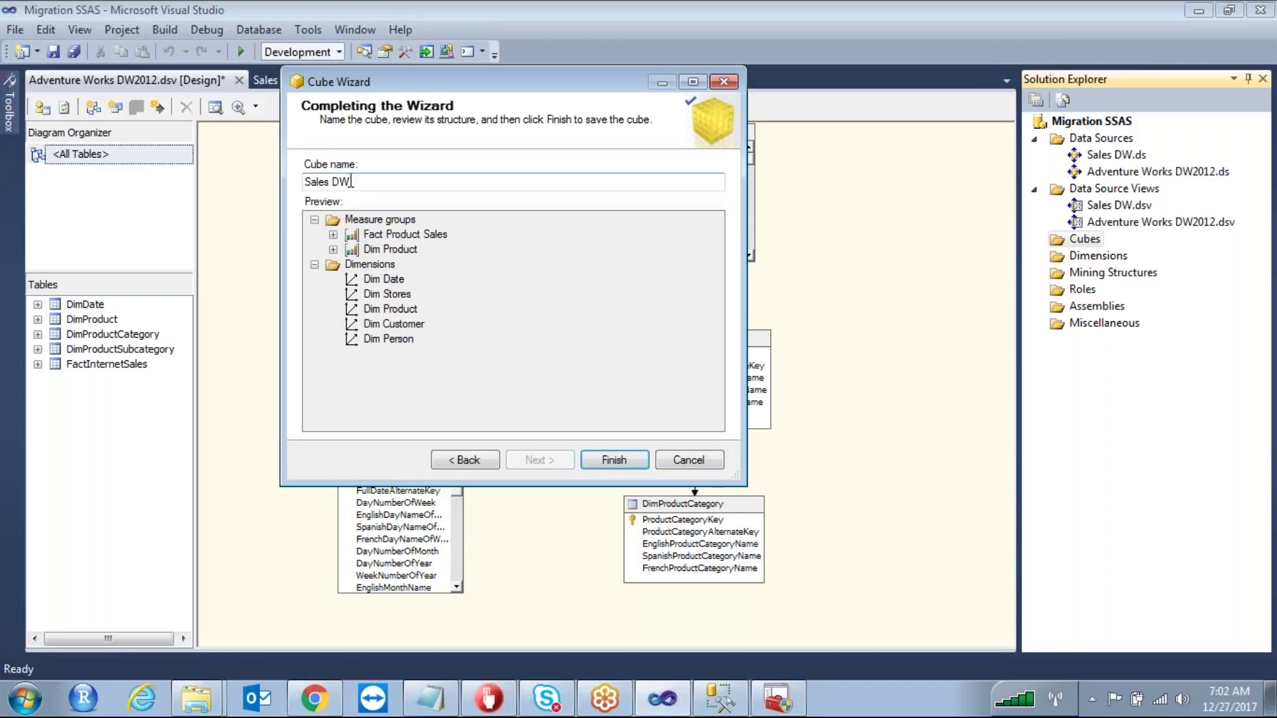
pyautogui.tripleClick(351, 180)
pyautogui.click(630, 460)
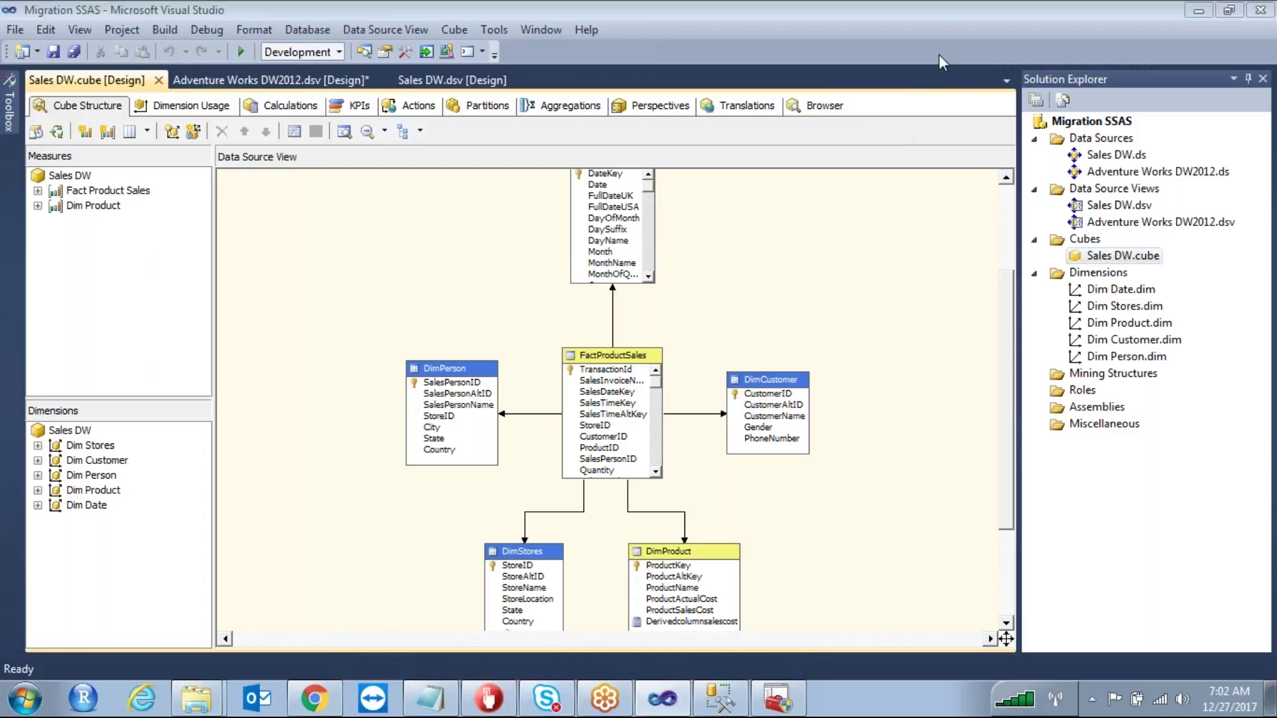
pyautogui.moveTo(1137, 236)
pyautogui.mouseDown()
pyautogui.moveTo(1079, 243)
pyautogui.moveTo(1197, 229)
pyautogui.moveTo(1124, 240)
pyautogui.mouseUp()
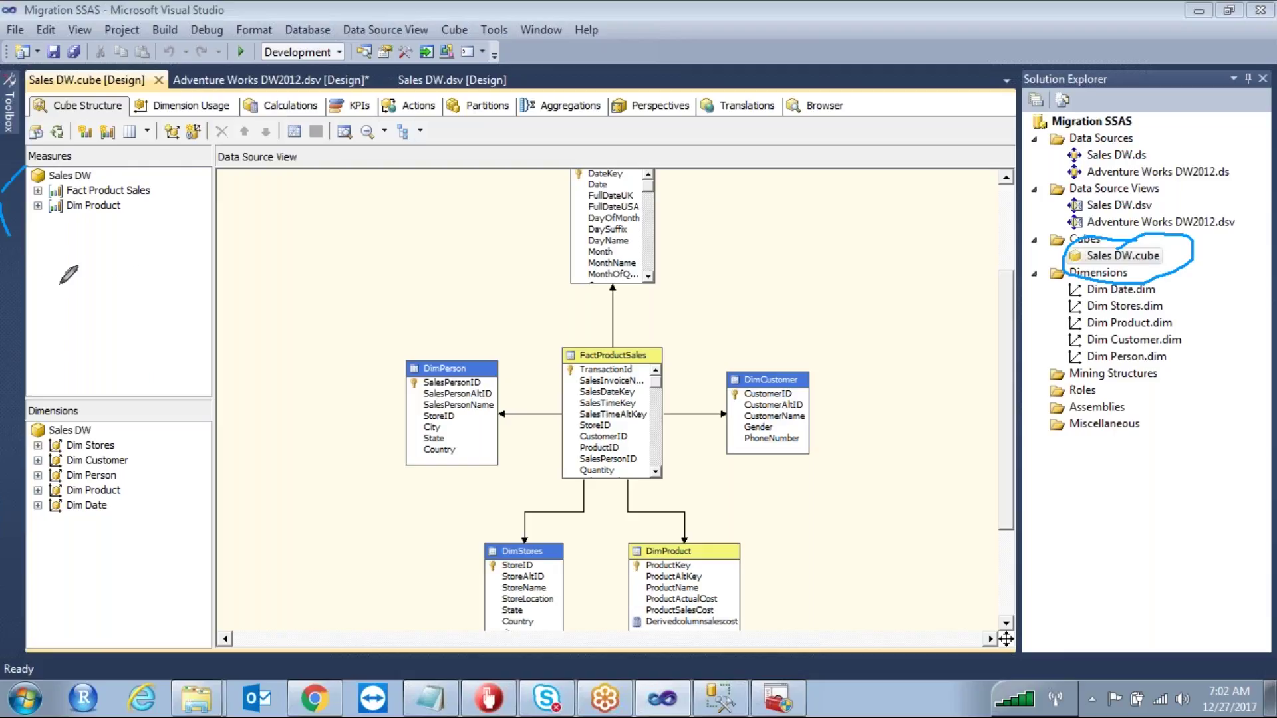
pyautogui.moveTo(8, 187); pyautogui.dragTo(76, 143)
pyautogui.moveTo(72, 391)
pyautogui.mouseDown()
pyautogui.moveTo(10, 484)
pyautogui.moveTo(84, 387)
pyautogui.moveTo(48, 361)
pyautogui.mouseUp()
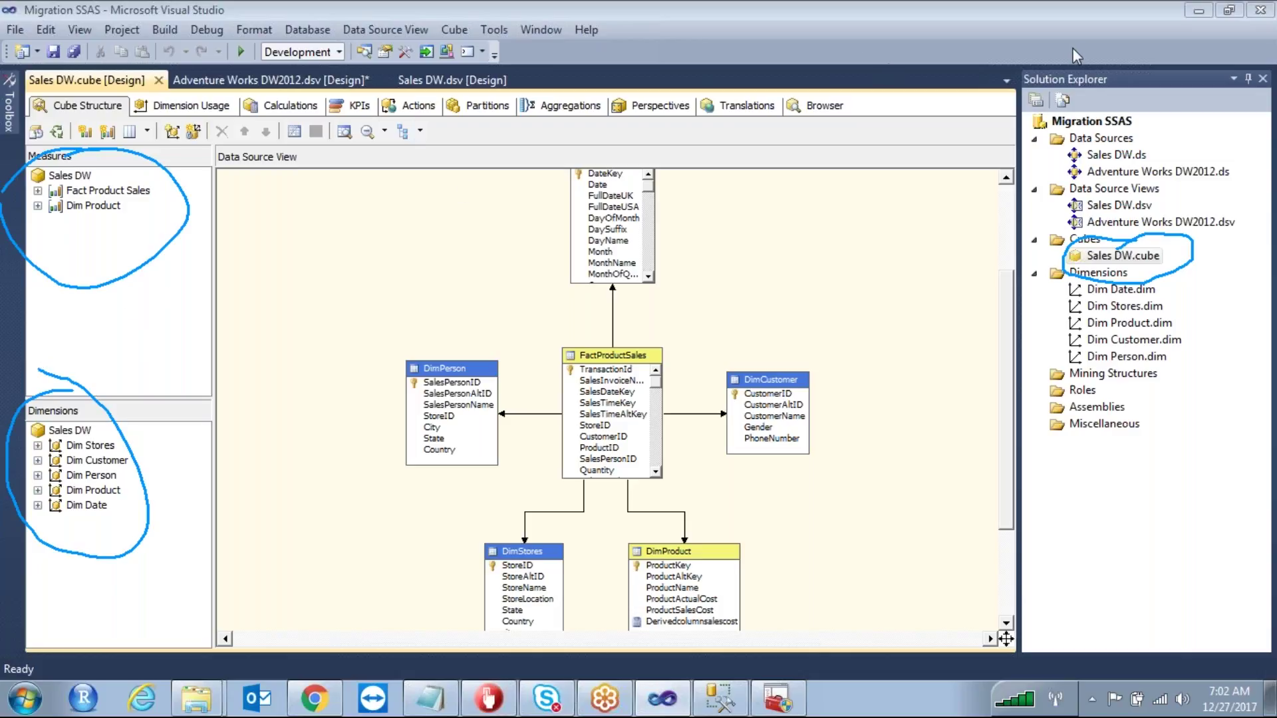
pyautogui.press('e')
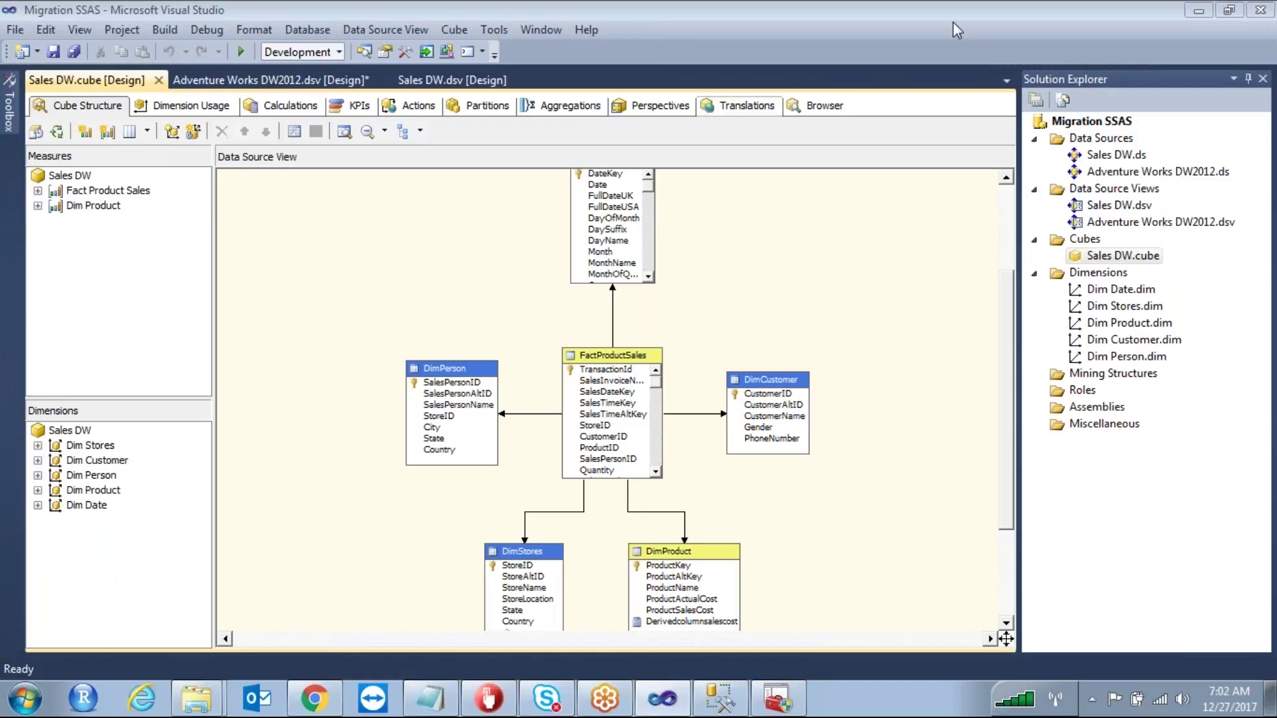
pyautogui.moveTo(195, 152)
pyautogui.mouseDown()
pyautogui.moveTo(204, 400)
pyautogui.moveTo(181, 517)
pyautogui.moveTo(63, 567)
pyautogui.moveTo(31, 407)
pyautogui.moveTo(96, 387)
pyautogui.moveTo(168, 425)
pyautogui.mouseUp()
pyautogui.moveTo(70, 161)
pyautogui.mouseDown()
pyautogui.moveTo(99, 269)
pyautogui.moveTo(119, 205)
pyautogui.mouseUp()
pyautogui.moveTo(33, 85)
pyautogui.mouseDown()
pyautogui.moveTo(54, 139)
pyautogui.moveTo(282, 158)
pyautogui.moveTo(748, 146)
pyautogui.moveTo(855, 114)
pyautogui.moveTo(769, 56)
pyautogui.moveTo(353, 39)
pyautogui.moveTo(18, 56)
pyautogui.moveTo(69, 163)
pyautogui.mouseUp()
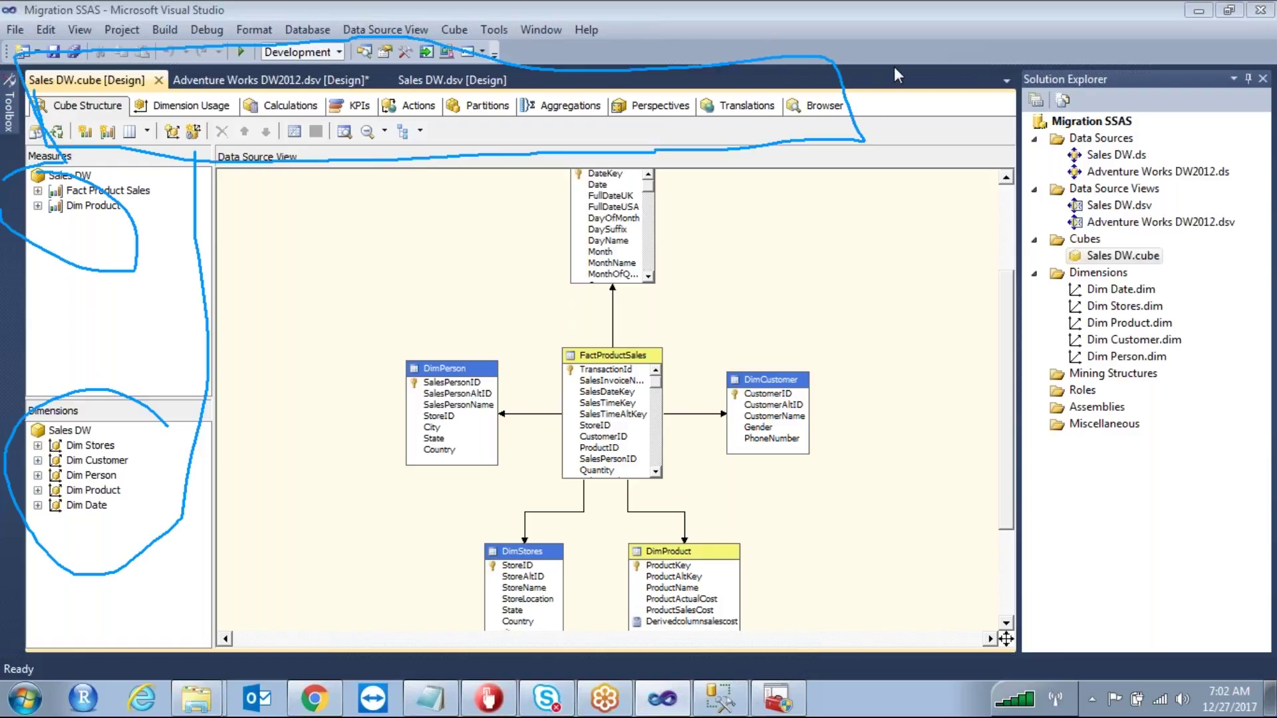
pyautogui.press('Escape')
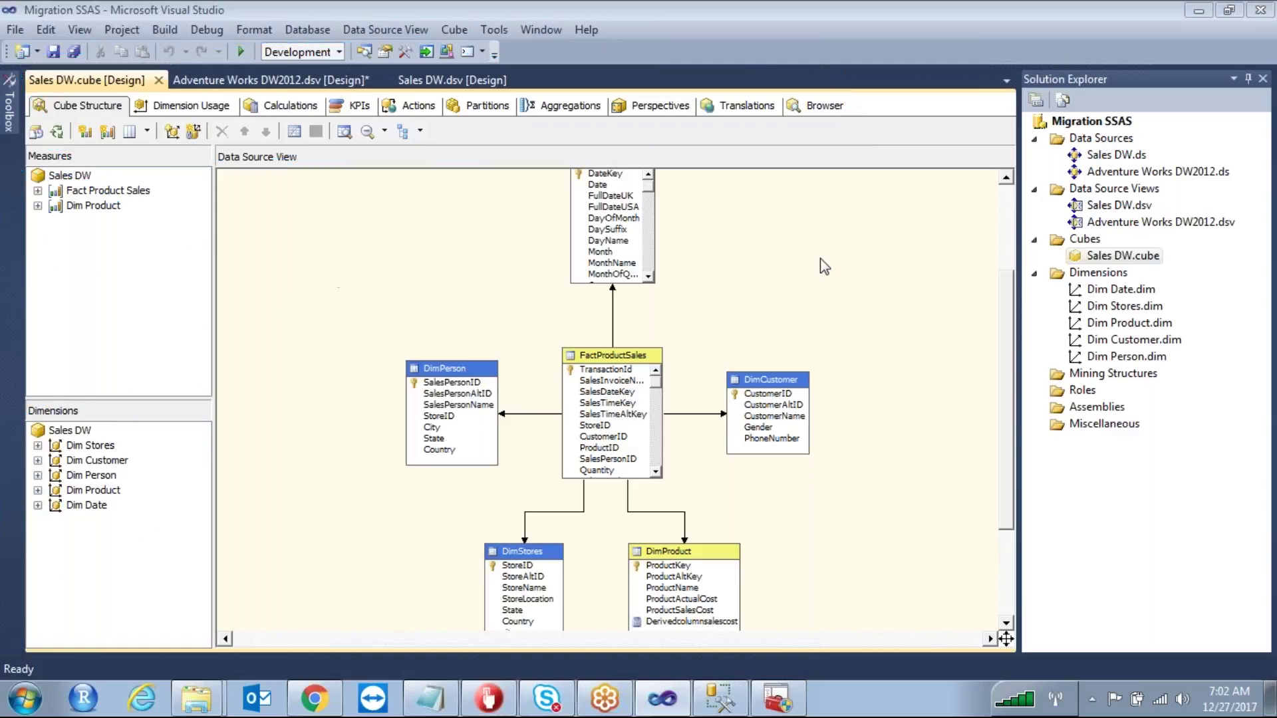
# Step: Go through the project's new dimension files from Dim Date to Dim Person
pyautogui.click(1142, 292)
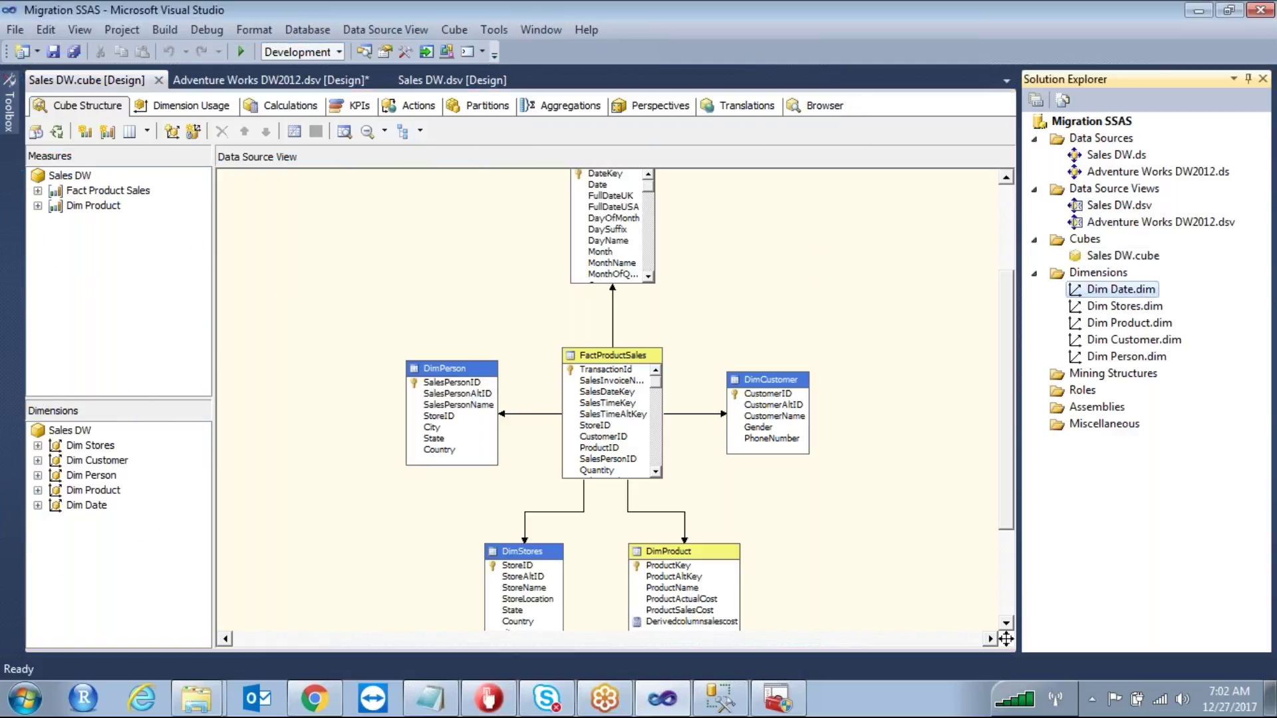
pyautogui.press('Down')
pyautogui.press('Down')
pyautogui.press('Down')
pyautogui.press('Down')
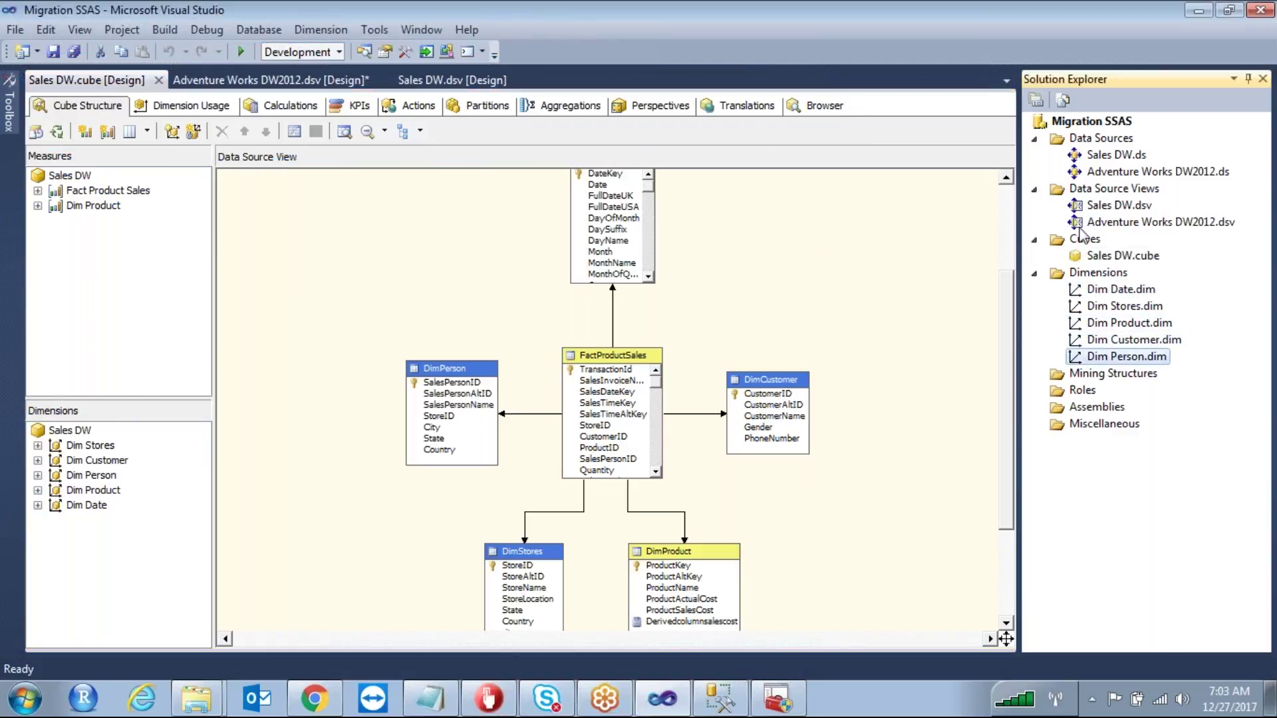
pyautogui.hotkey('ctrl', '2')
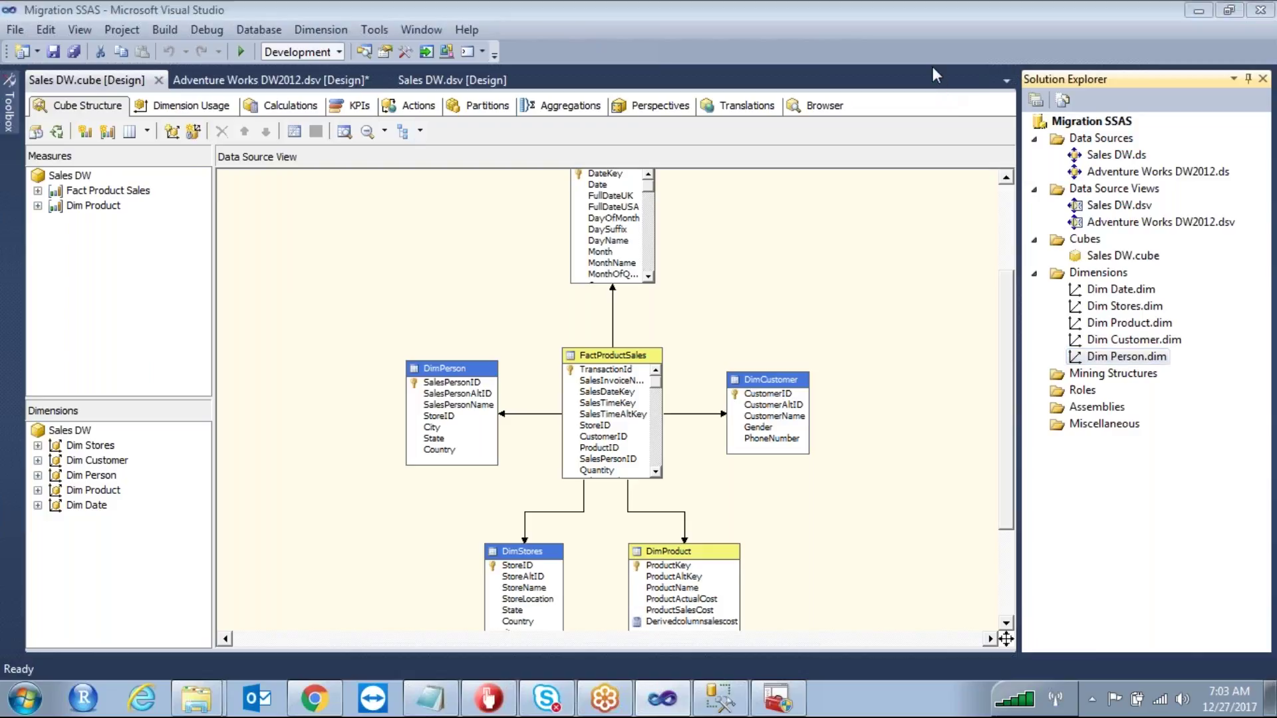
pyautogui.moveTo(1118, 263)
pyautogui.mouseDown()
pyautogui.moveTo(1177, 333)
pyautogui.moveTo(1124, 269)
pyautogui.moveTo(754, 320)
pyautogui.moveTo(237, 453)
pyautogui.mouseUp()
pyautogui.moveTo(104, 452); pyautogui.dragTo(100, 458)
pyautogui.moveTo(48, 397)
pyautogui.mouseDown()
pyautogui.moveTo(53, 507)
pyautogui.moveTo(179, 562)
pyautogui.moveTo(52, 386)
pyautogui.mouseUp()
# Step: Start another new cube in the project and choose to create it as an empty cube
pyautogui.click(1084, 239)
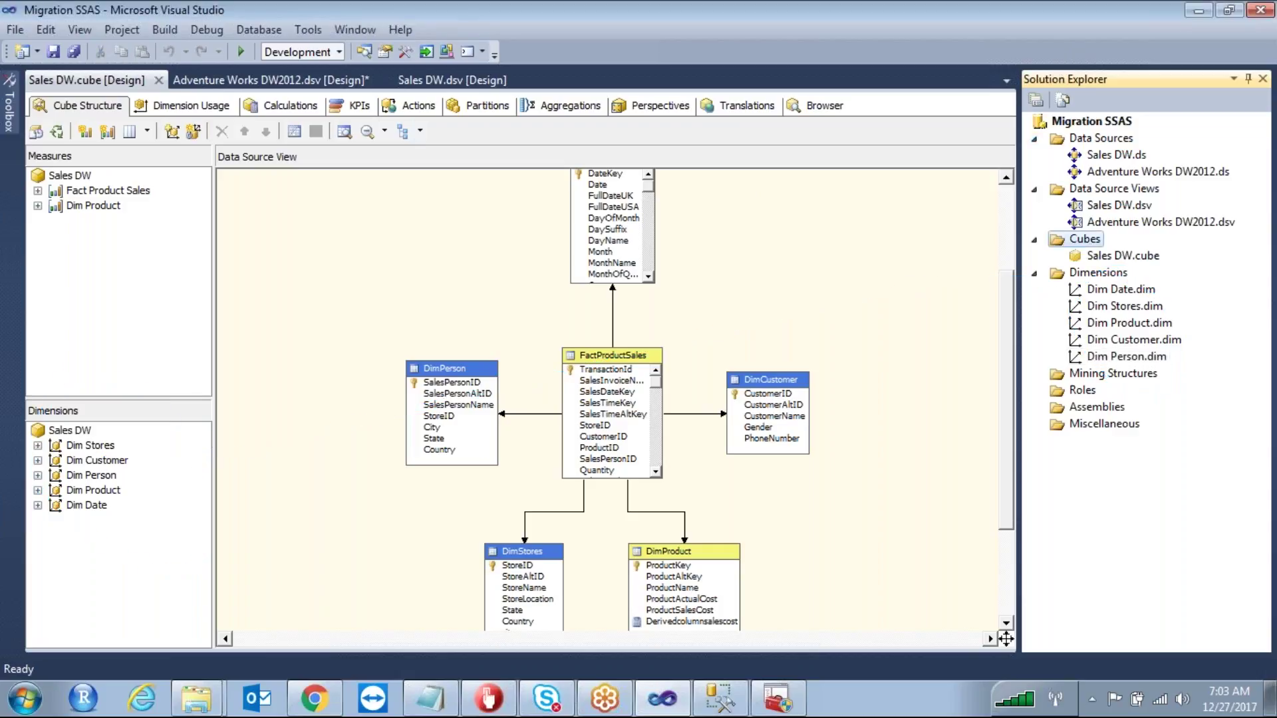
pyautogui.rightClick(1084, 240)
pyautogui.click(953, 258)
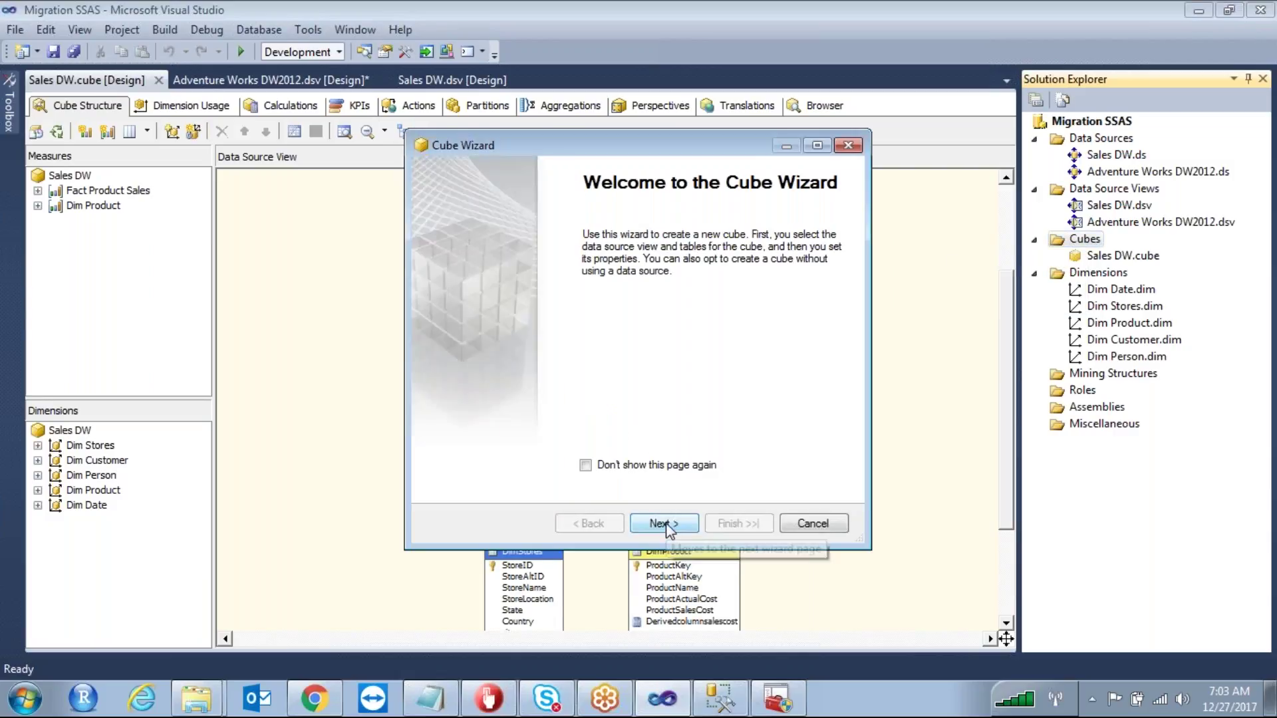
pyautogui.click(664, 523)
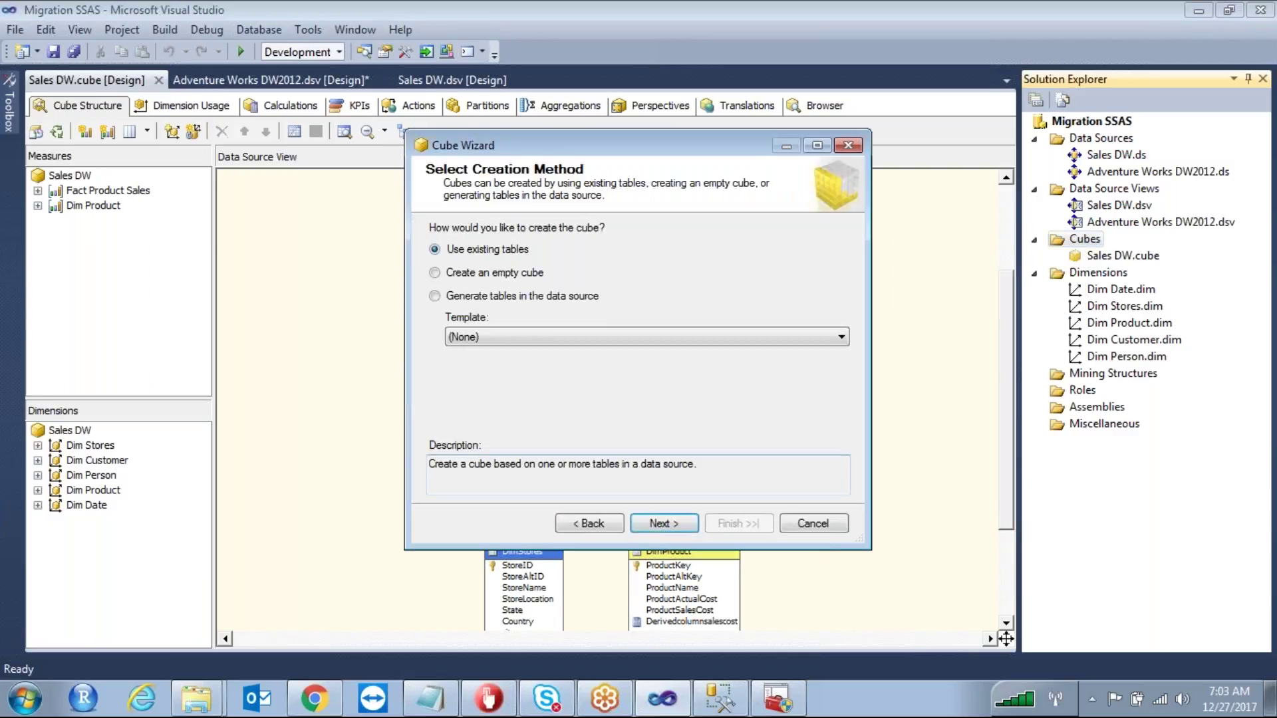
pyautogui.click(436, 273)
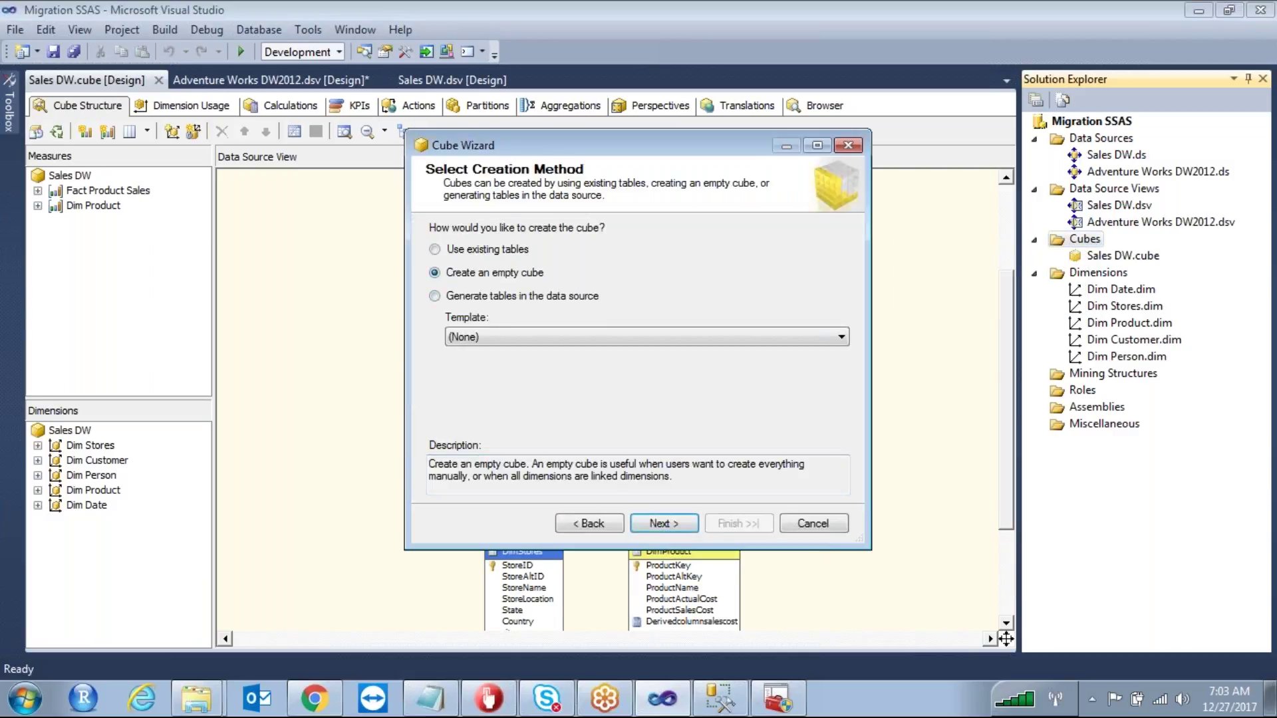
pyautogui.click(676, 525)
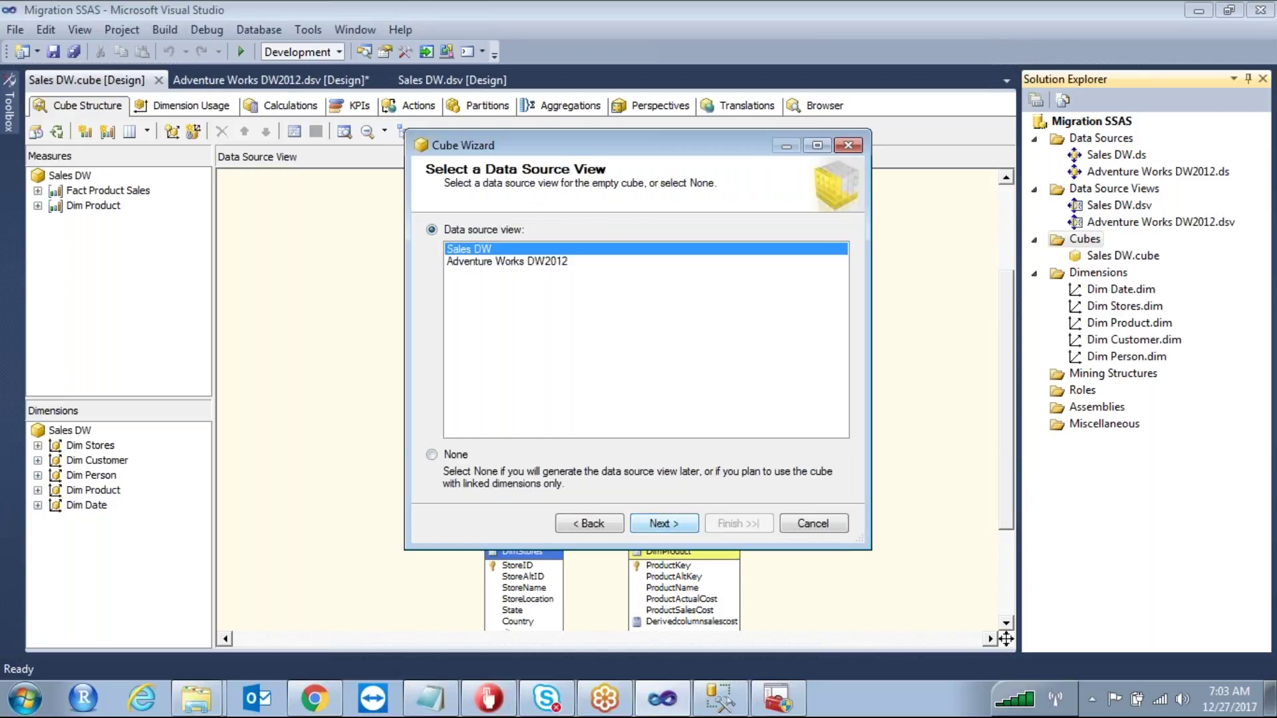
# Step: Choose no data source view for the empty cube and finish it under the name Adventure Works DW2012
pyautogui.click(523, 262)
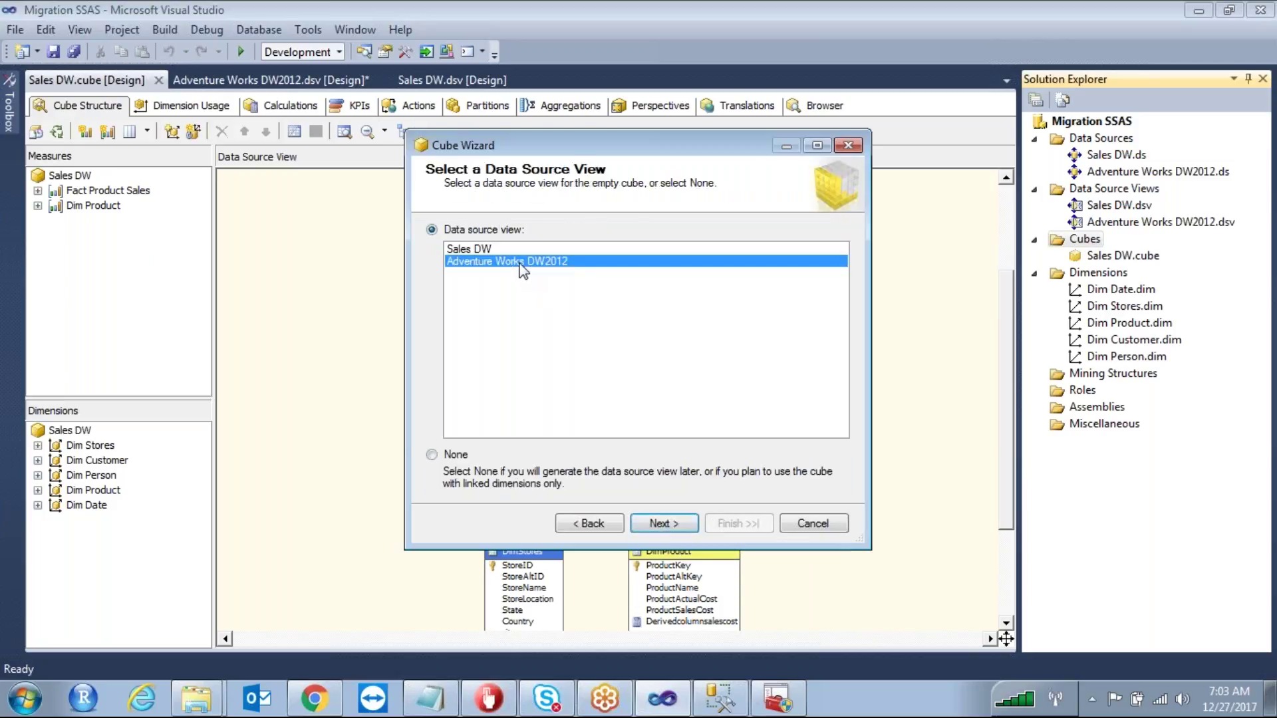
pyautogui.click(667, 525)
pyautogui.click(597, 525)
pyautogui.click(432, 456)
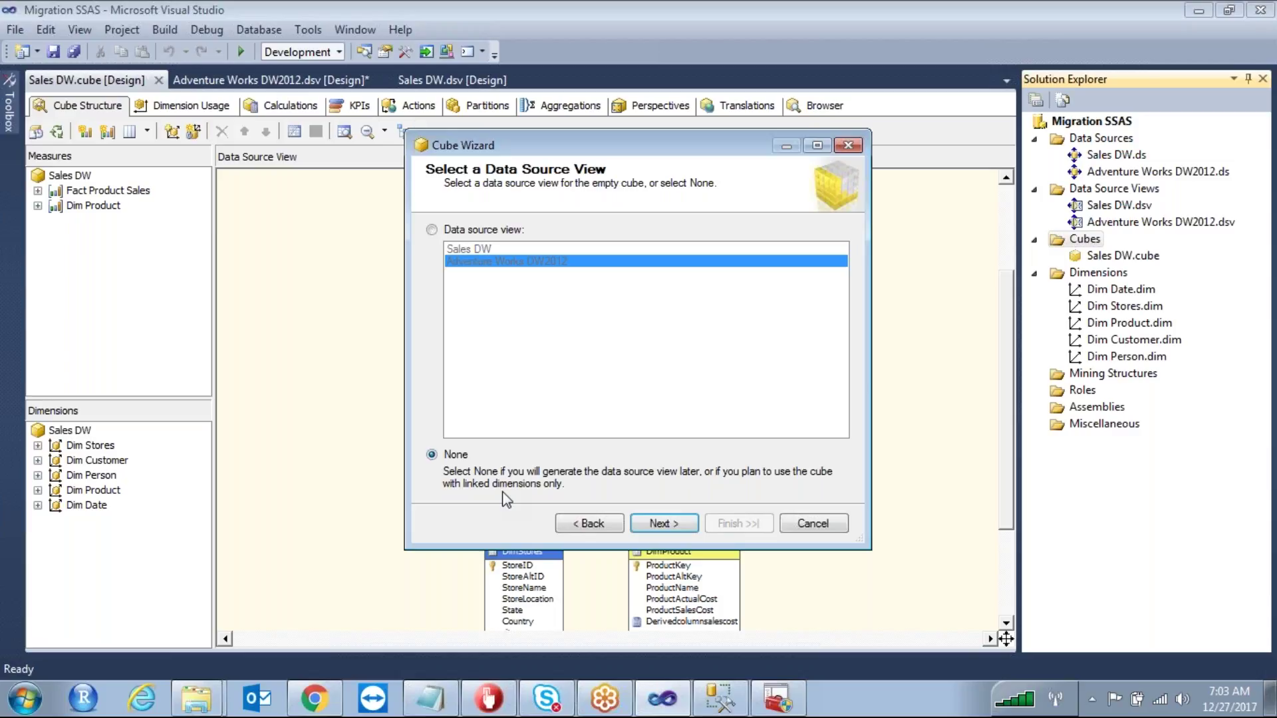
pyautogui.click(662, 522)
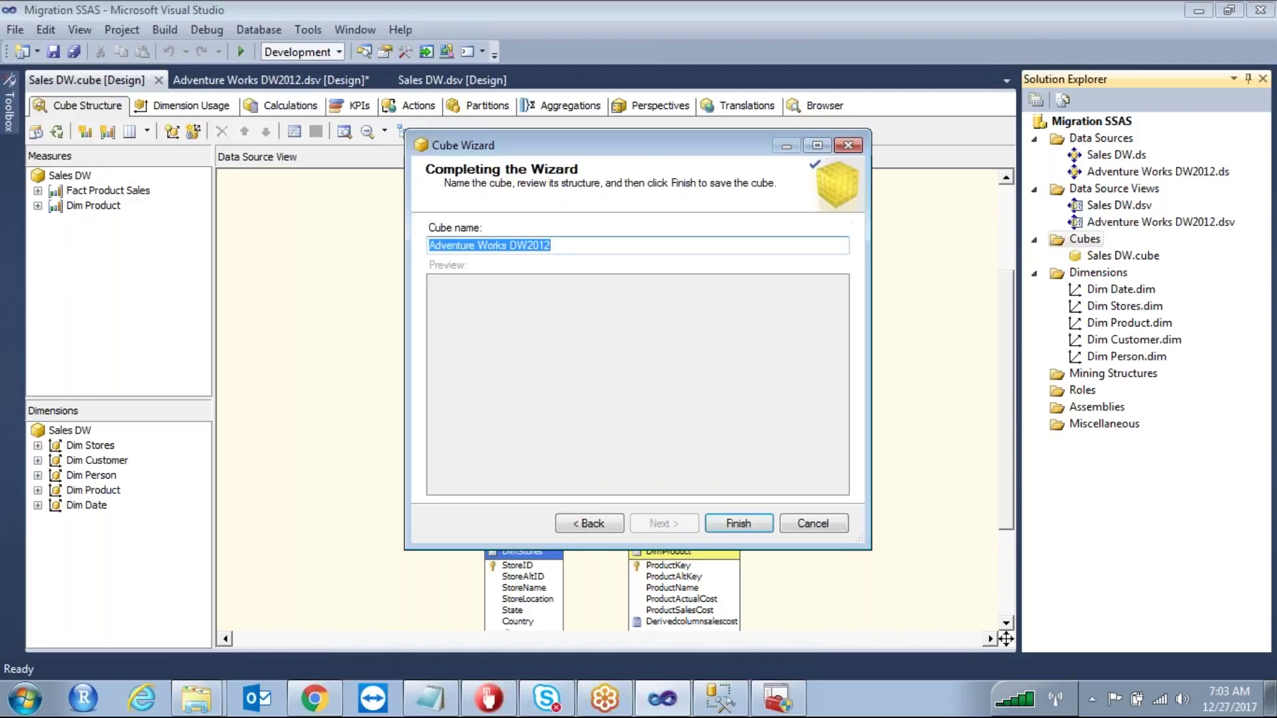
pyautogui.click(732, 525)
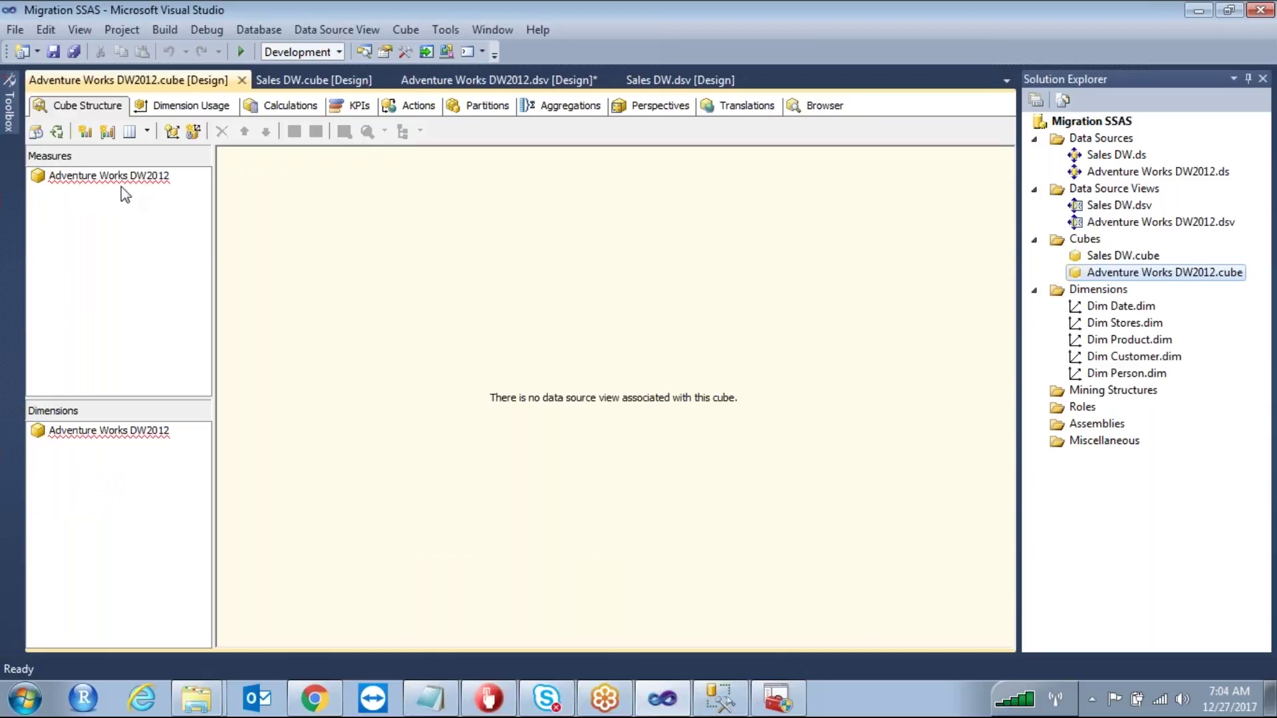
# Step: Review the options for adding measures and dimensions to the empty Adventure Works DW2012 cube
pyautogui.doubleClick(1167, 272)
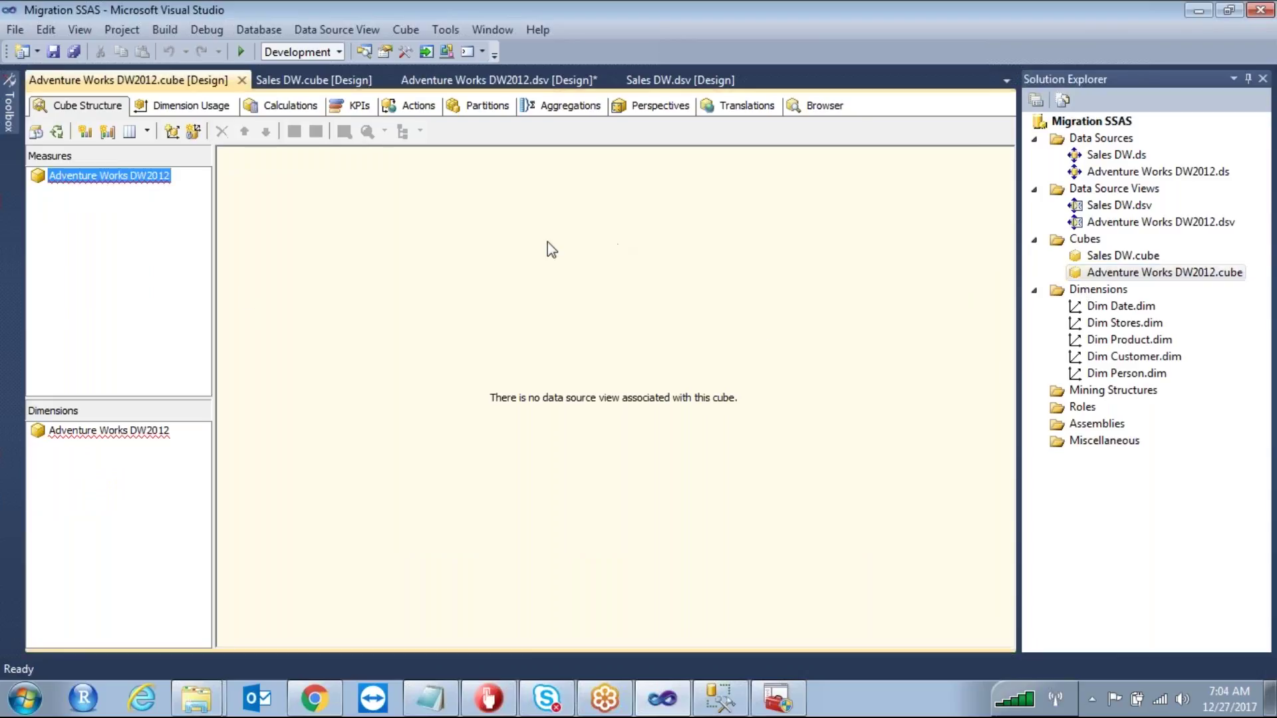
pyautogui.rightClick(135, 180)
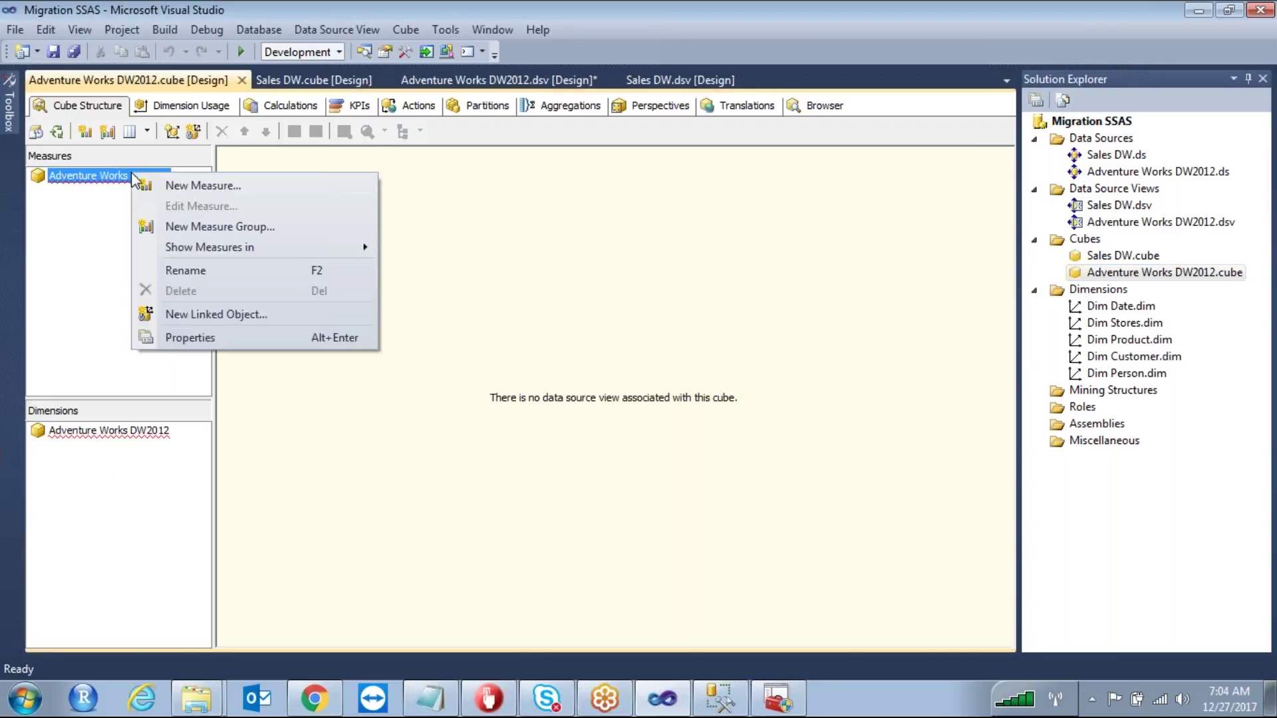
pyautogui.click(140, 436)
pyautogui.rightClick(141, 435)
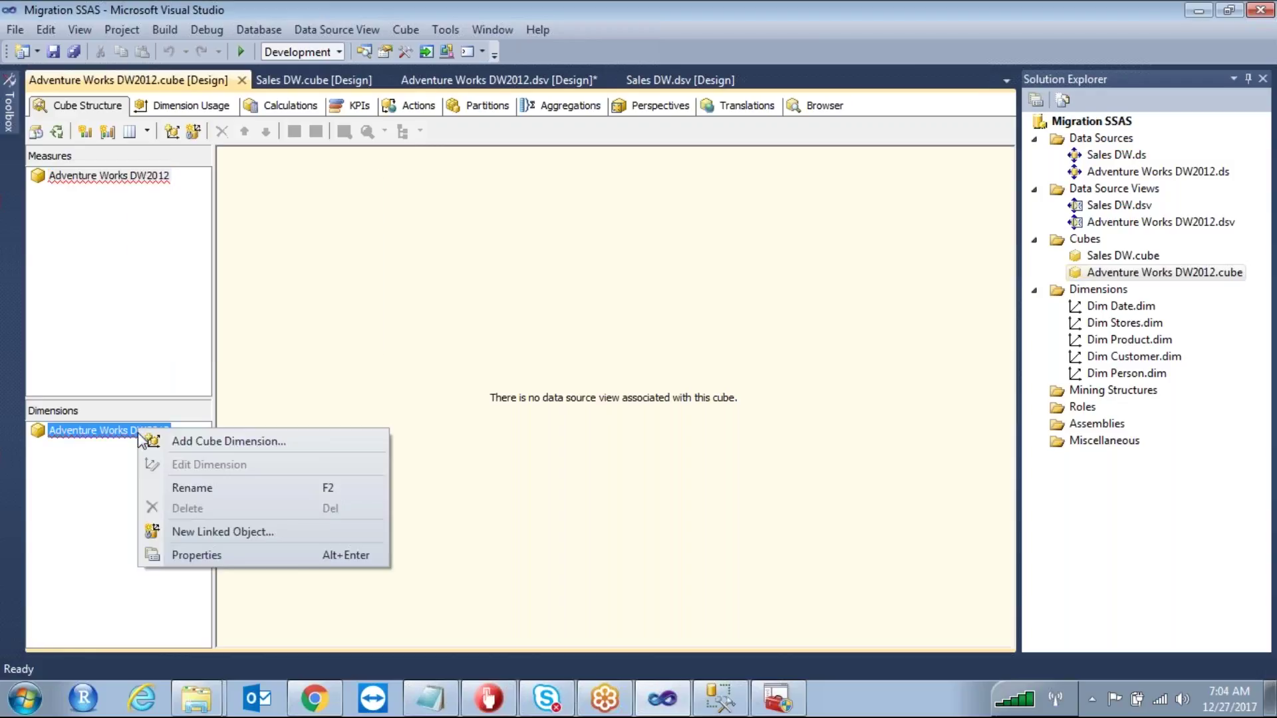
# Step: Examine which Sales DW measure groups in the current database can be linked into the empty cube, without linking any
pyautogui.click(187, 532)
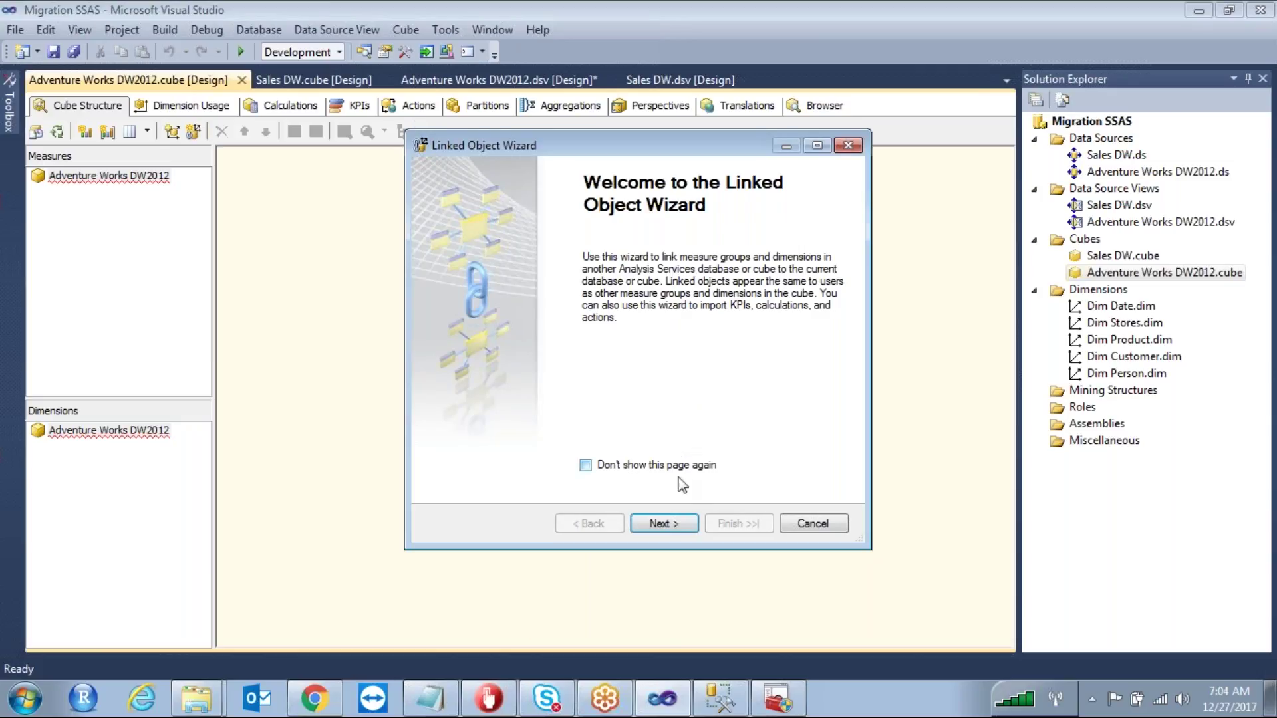
pyautogui.click(667, 521)
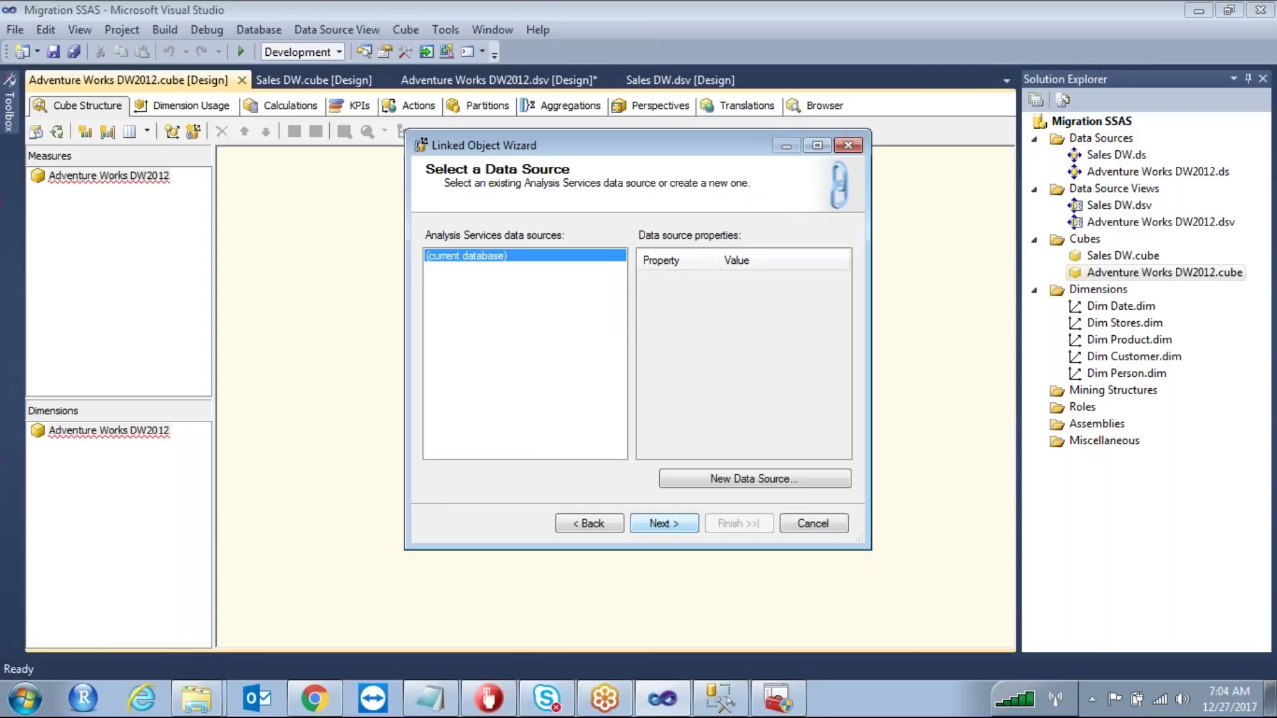
pyautogui.press('Return')
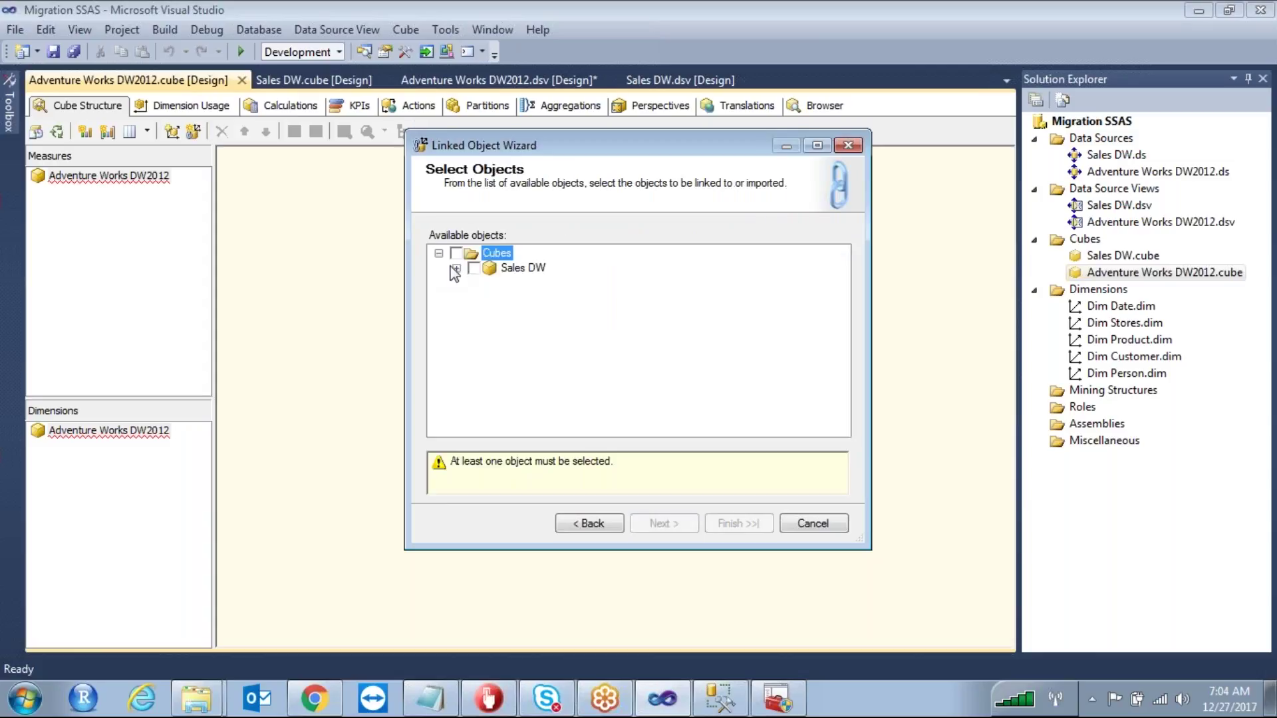
pyautogui.click(456, 269)
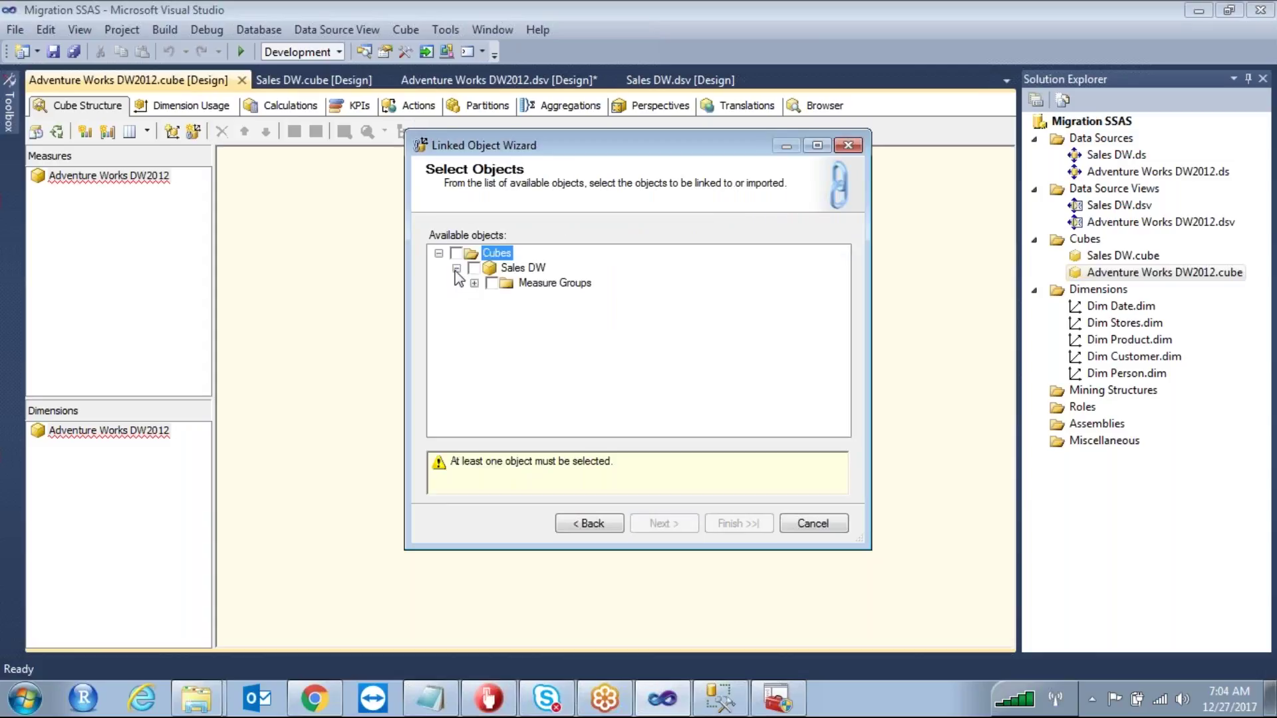
pyautogui.click(473, 284)
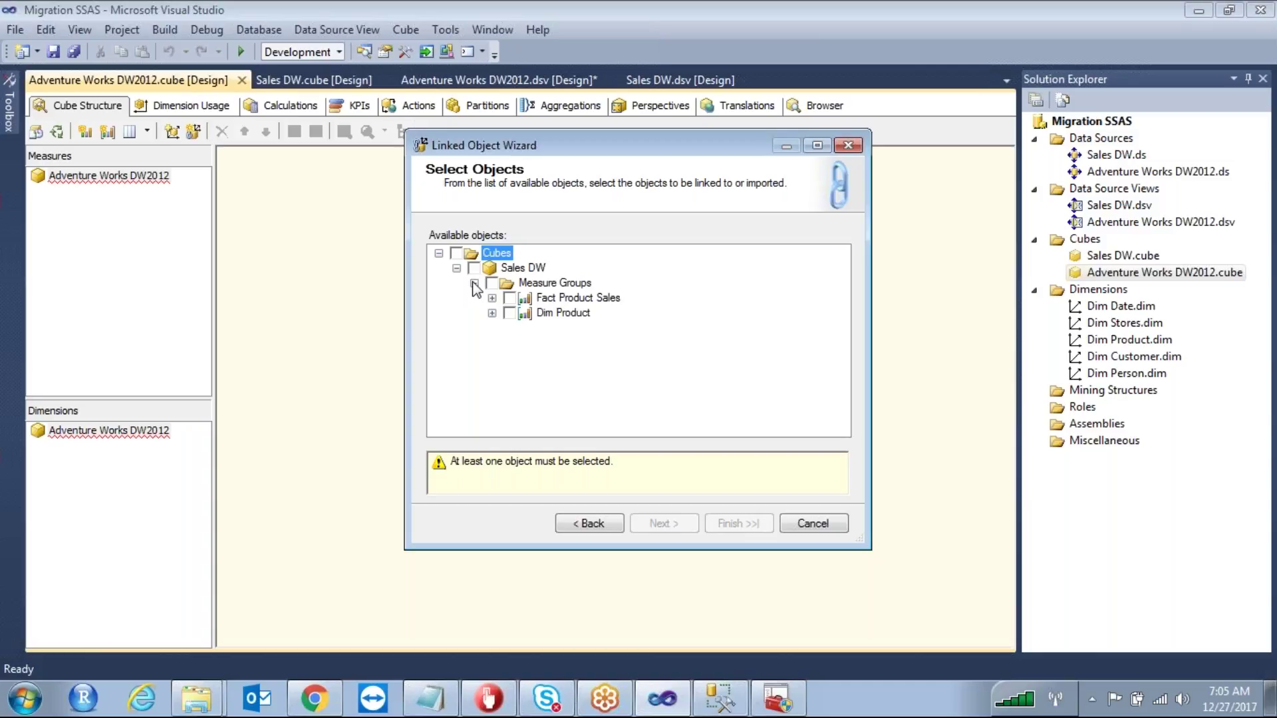
pyautogui.click(811, 524)
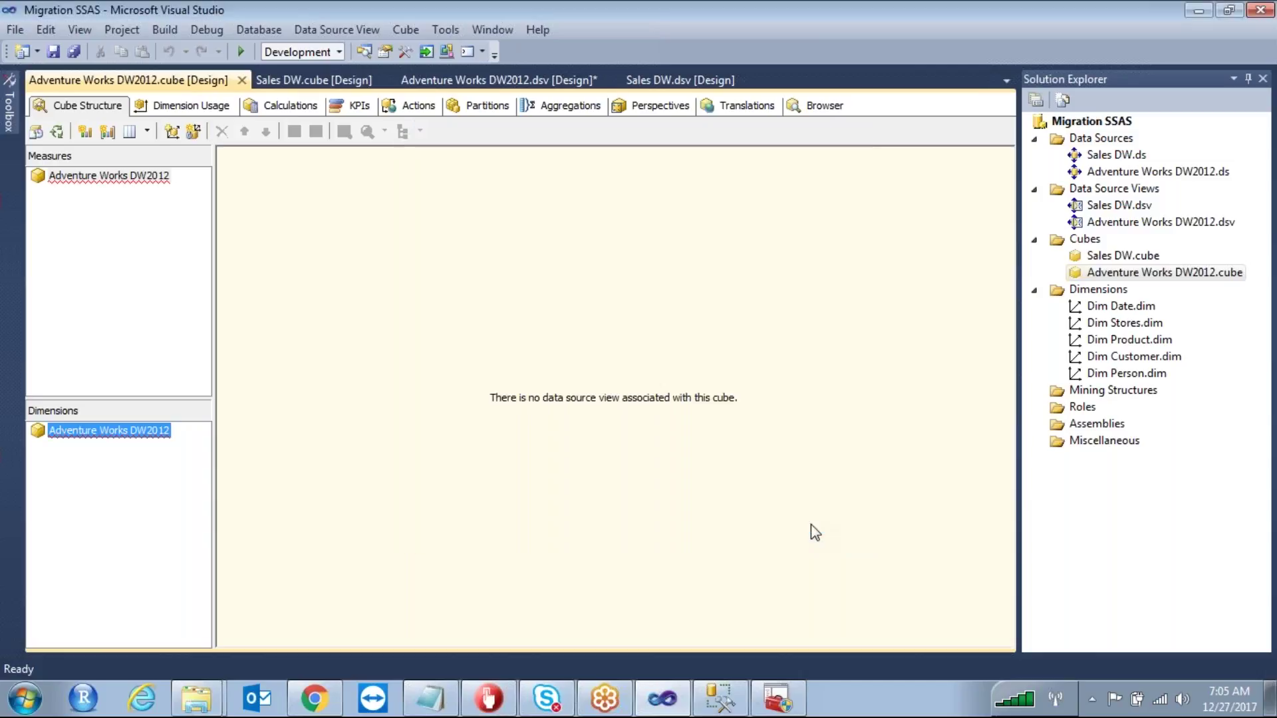
# Step: Delete the empty Adventure Works DW2012 cube from the project
pyautogui.rightClick(1205, 281)
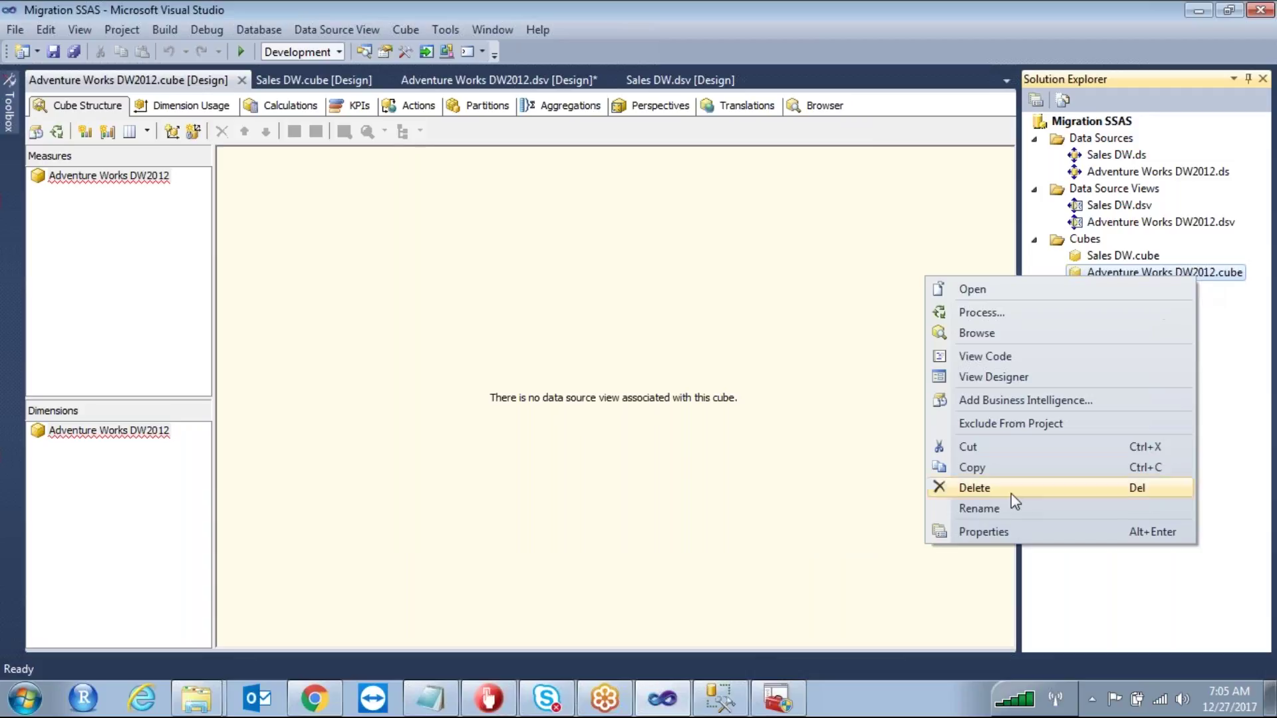
pyautogui.click(975, 487)
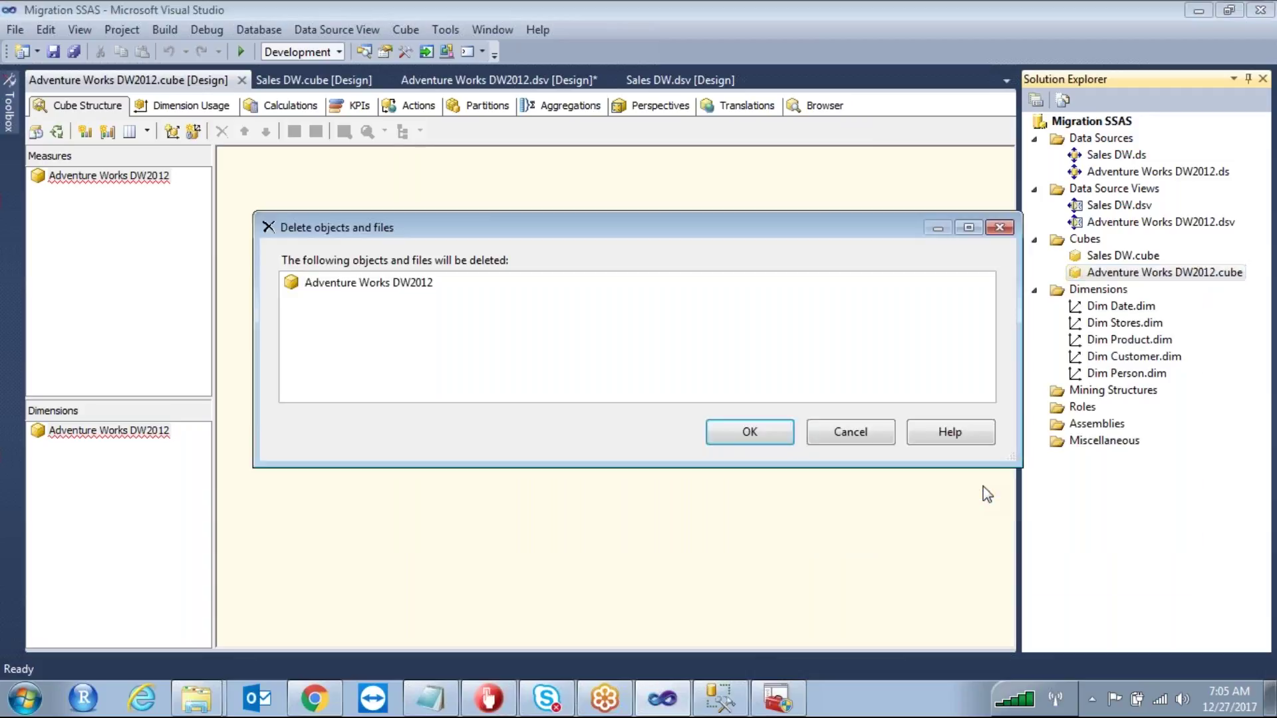
pyautogui.press('Return')
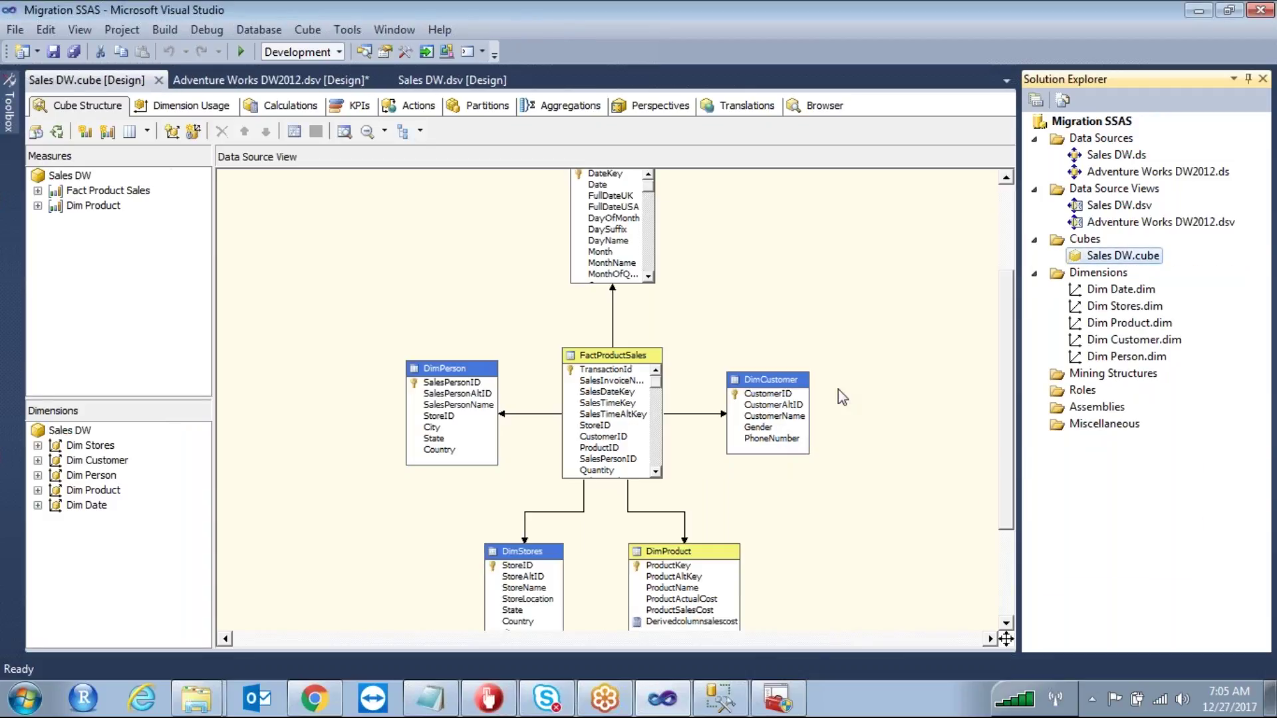
# Step: Start a new cube from existing tables, using the Adventure Works DW2012 data source view and the suggested measure group table
pyautogui.rightClick(1091, 241)
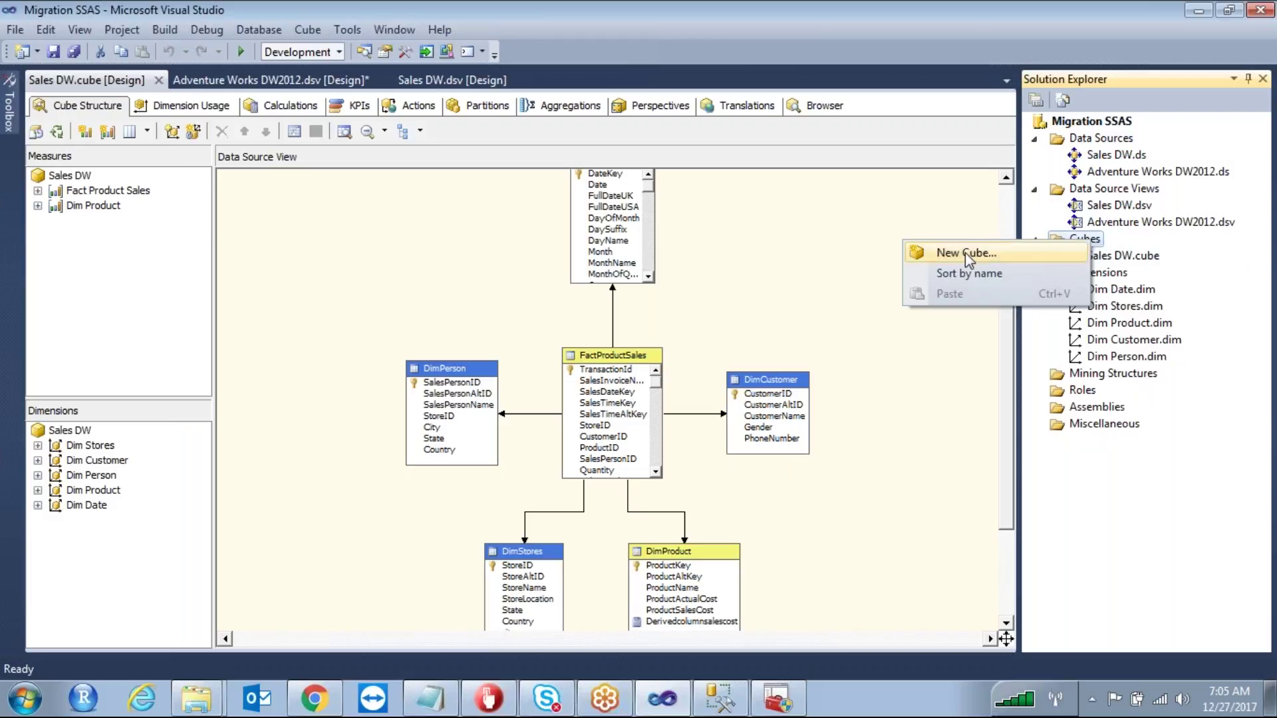
pyautogui.click(964, 252)
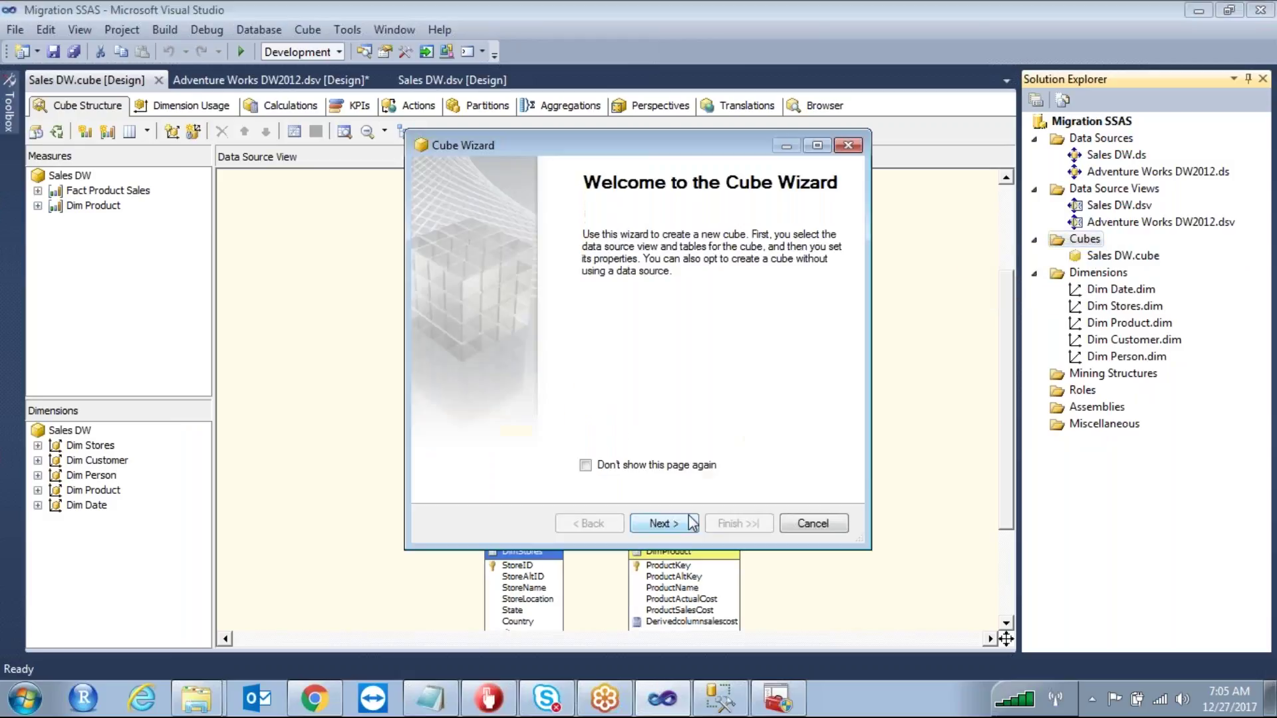
pyautogui.click(657, 522)
pyautogui.click(658, 523)
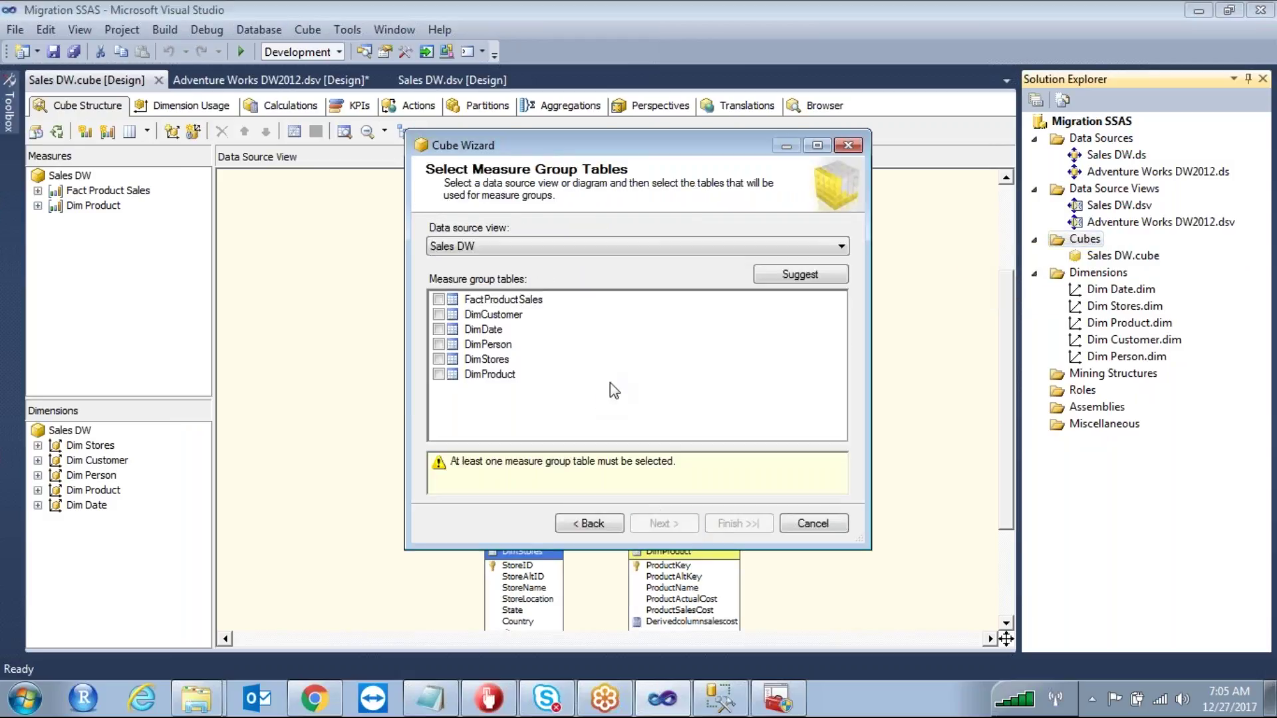
pyautogui.click(622, 248)
pyautogui.click(556, 274)
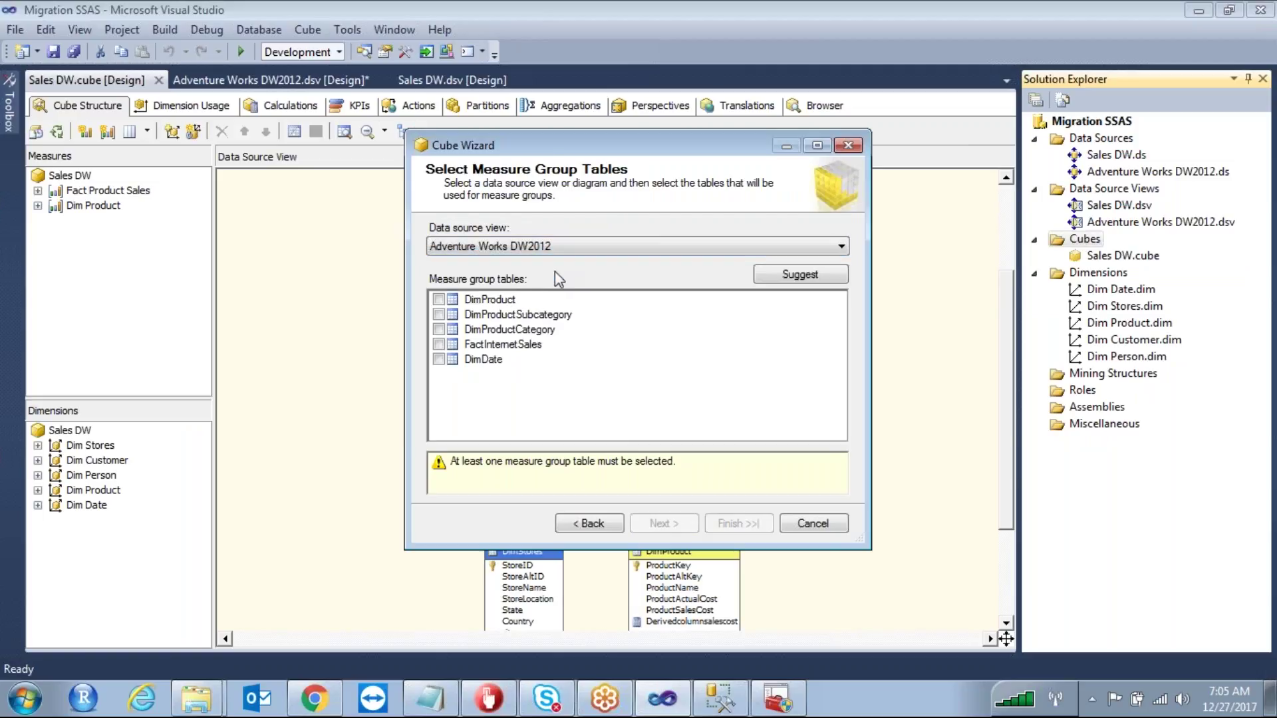
pyautogui.click(805, 275)
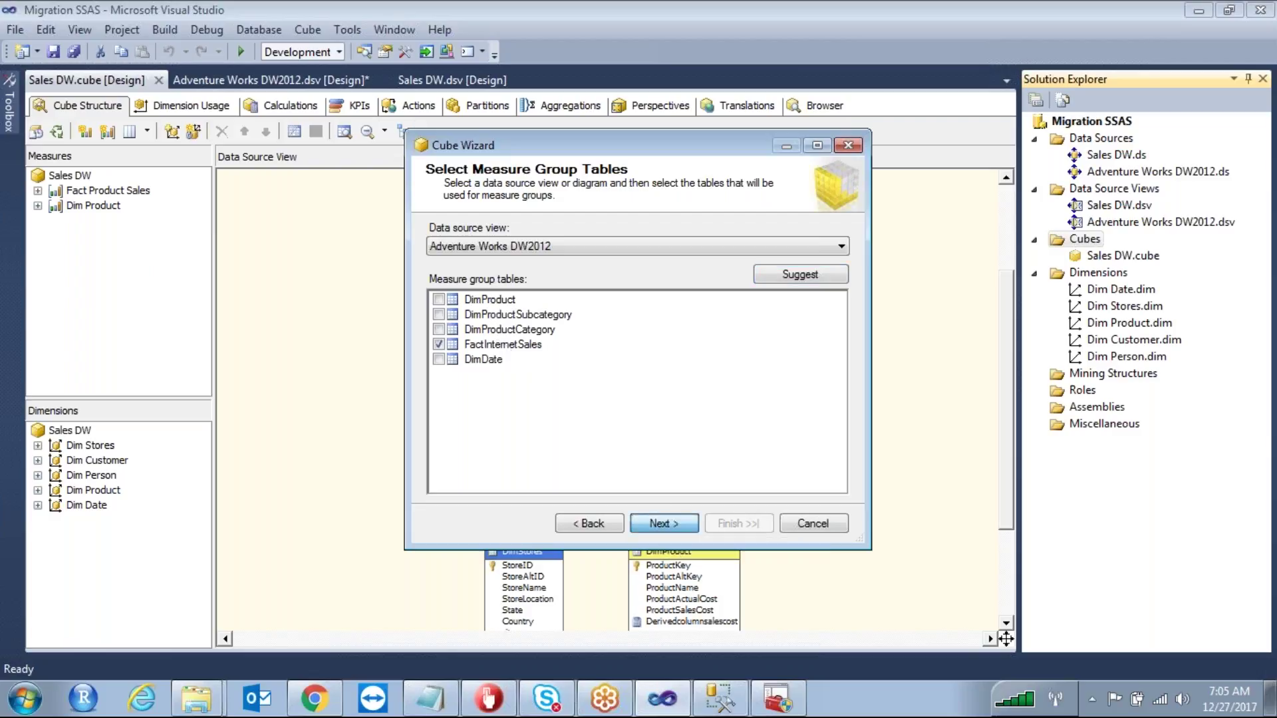
# Step: Include all proposed Fact Internet Sales measures in the new cube
pyautogui.click(658, 520)
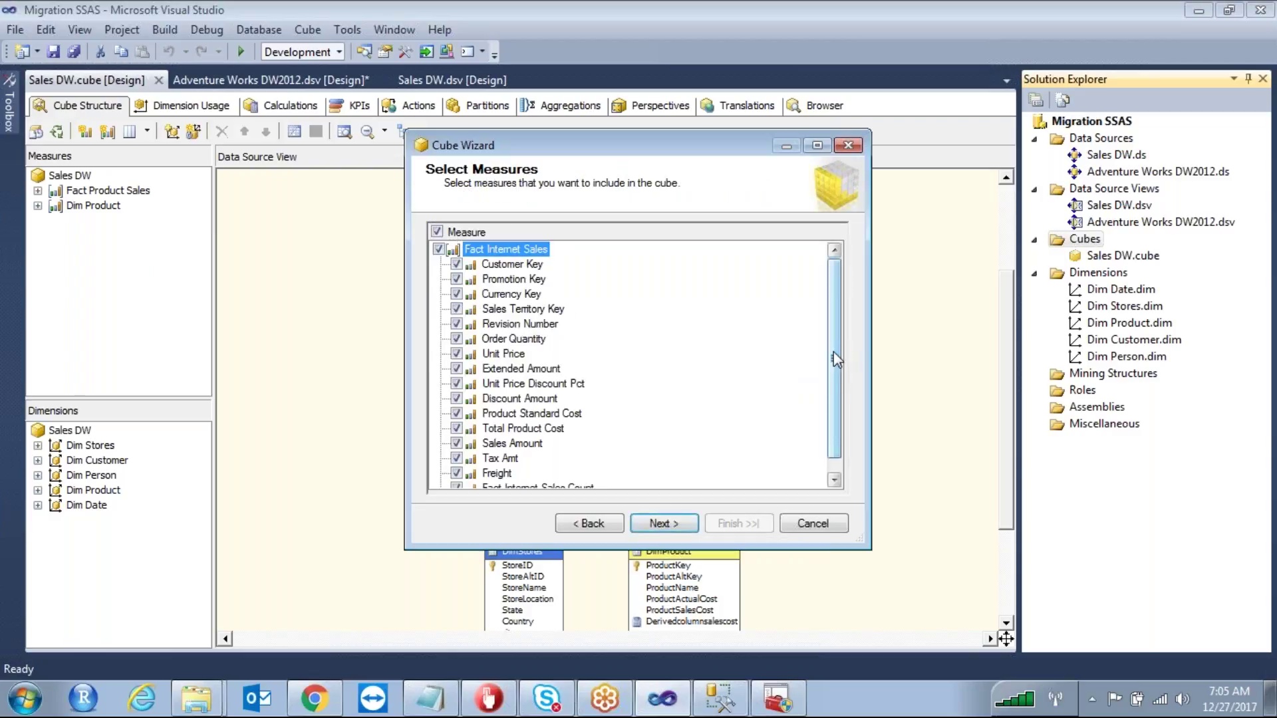
pyautogui.moveTo(832, 352); pyautogui.dragTo(834, 321)
pyautogui.click(666, 524)
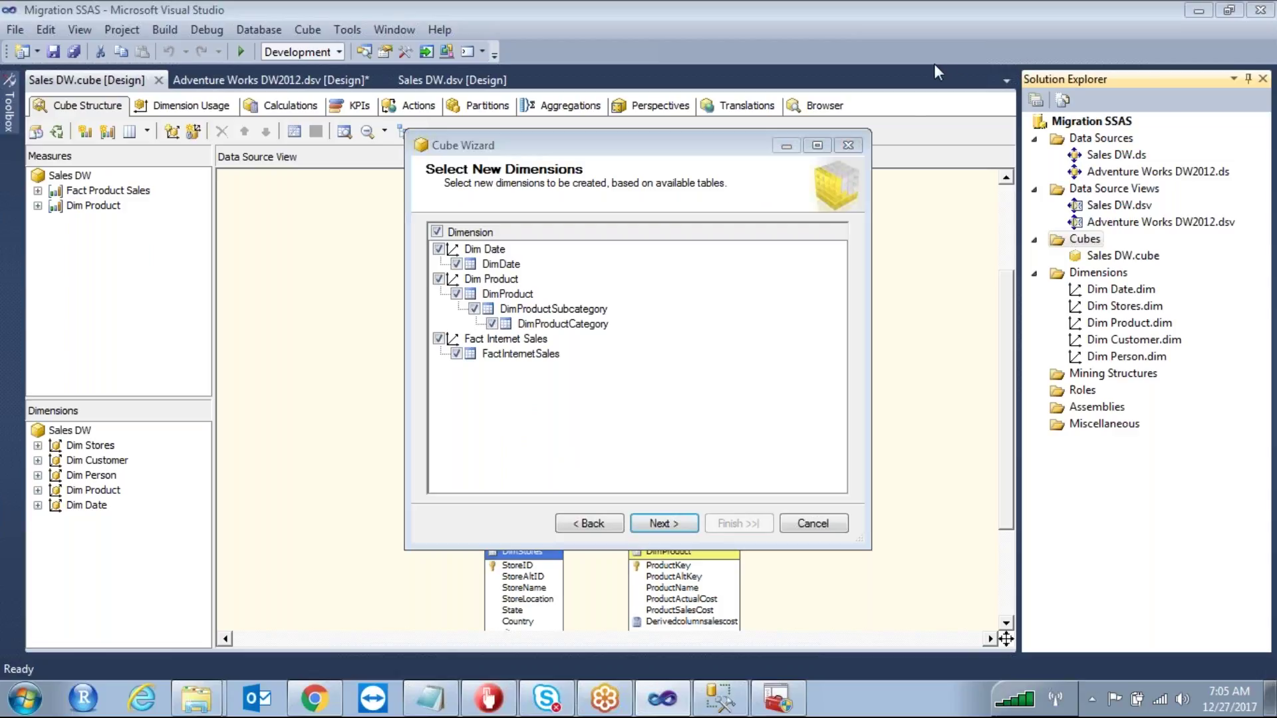
# Step: Exclude Fact Internet Sales from the new dimensions, keeping Dim Date and Dim Product with its subcategory and category tables
pyautogui.moveTo(460, 251)
pyautogui.mouseDown()
pyautogui.moveTo(498, 259)
pyautogui.moveTo(496, 232)
pyautogui.moveTo(458, 237)
pyautogui.moveTo(447, 256)
pyautogui.mouseUp()
pyautogui.moveTo(518, 280)
pyautogui.mouseDown()
pyautogui.moveTo(539, 261)
pyautogui.moveTo(537, 279)
pyautogui.moveTo(570, 307)
pyautogui.moveTo(609, 292)
pyautogui.moveTo(622, 327)
pyautogui.moveTo(655, 303)
pyautogui.mouseUp()
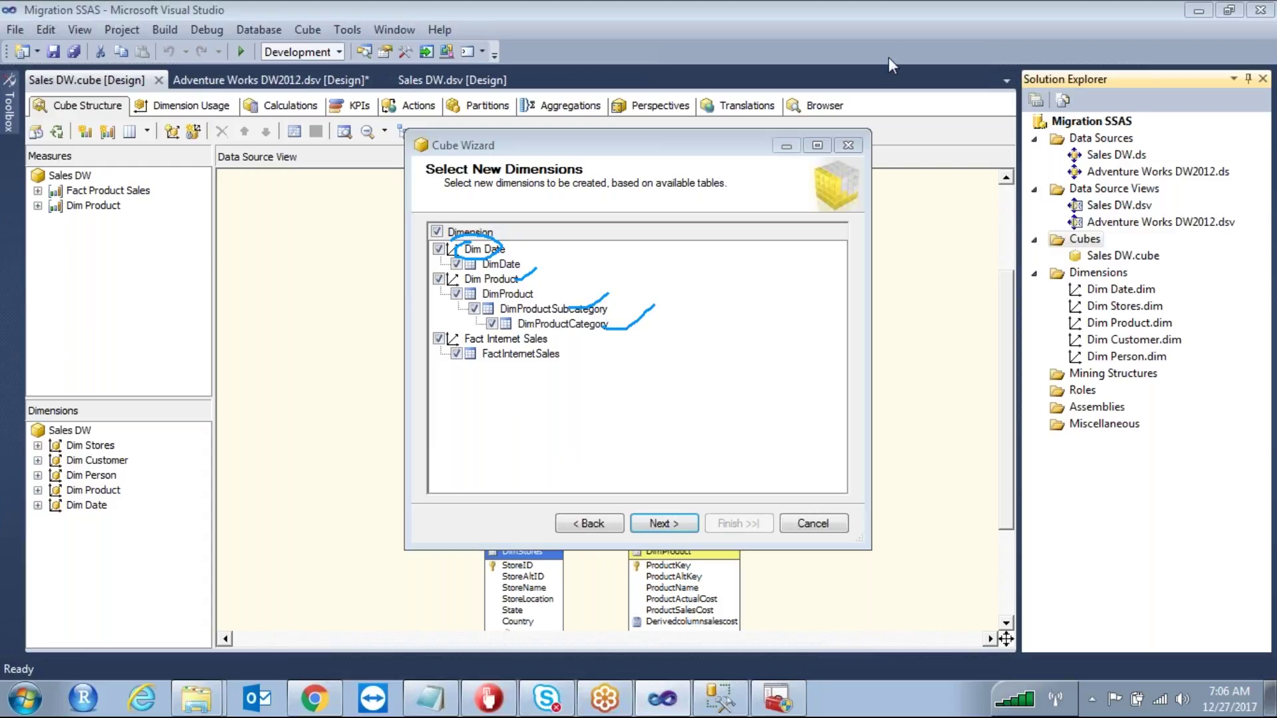
pyautogui.click(439, 339)
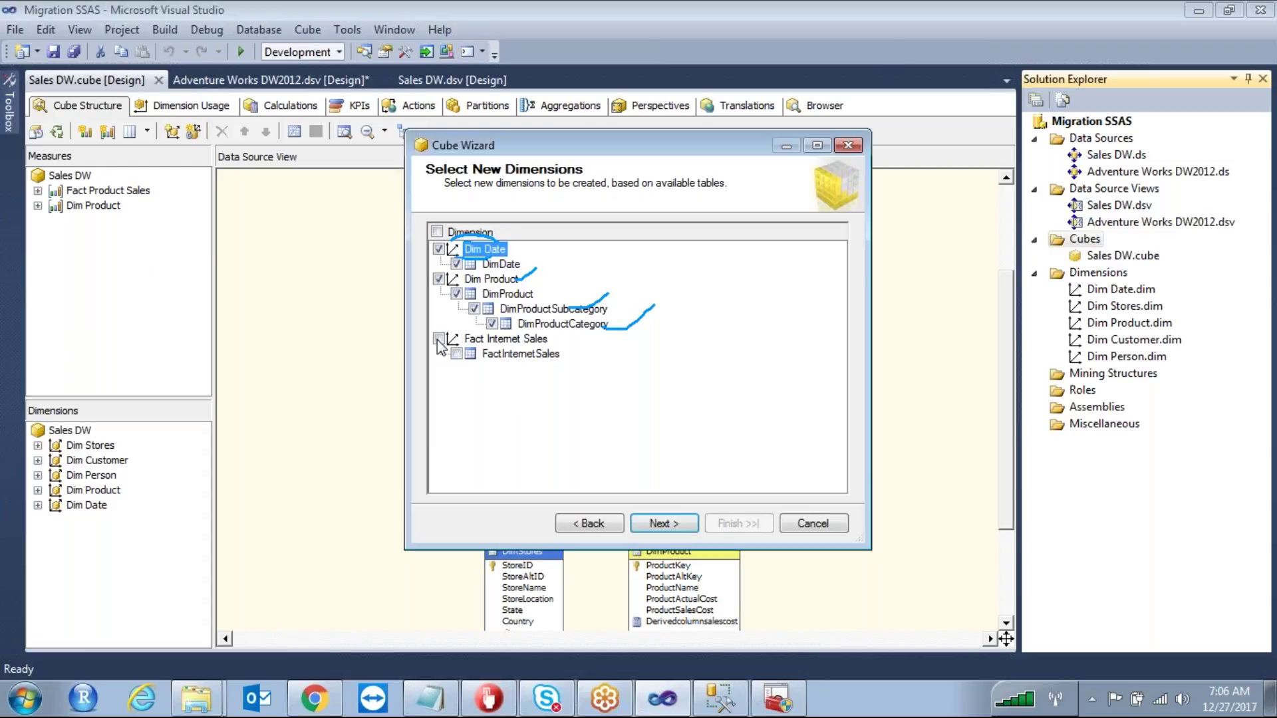
pyautogui.click(1057, 79)
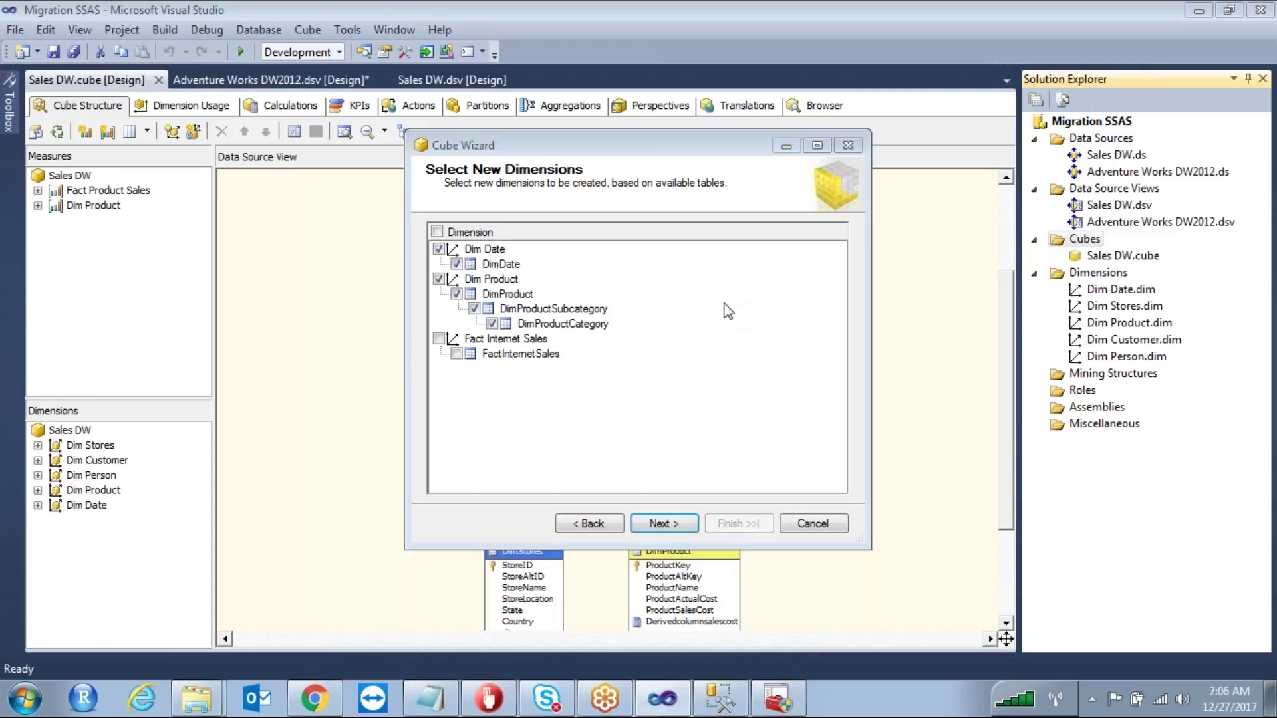
pyautogui.click(664, 522)
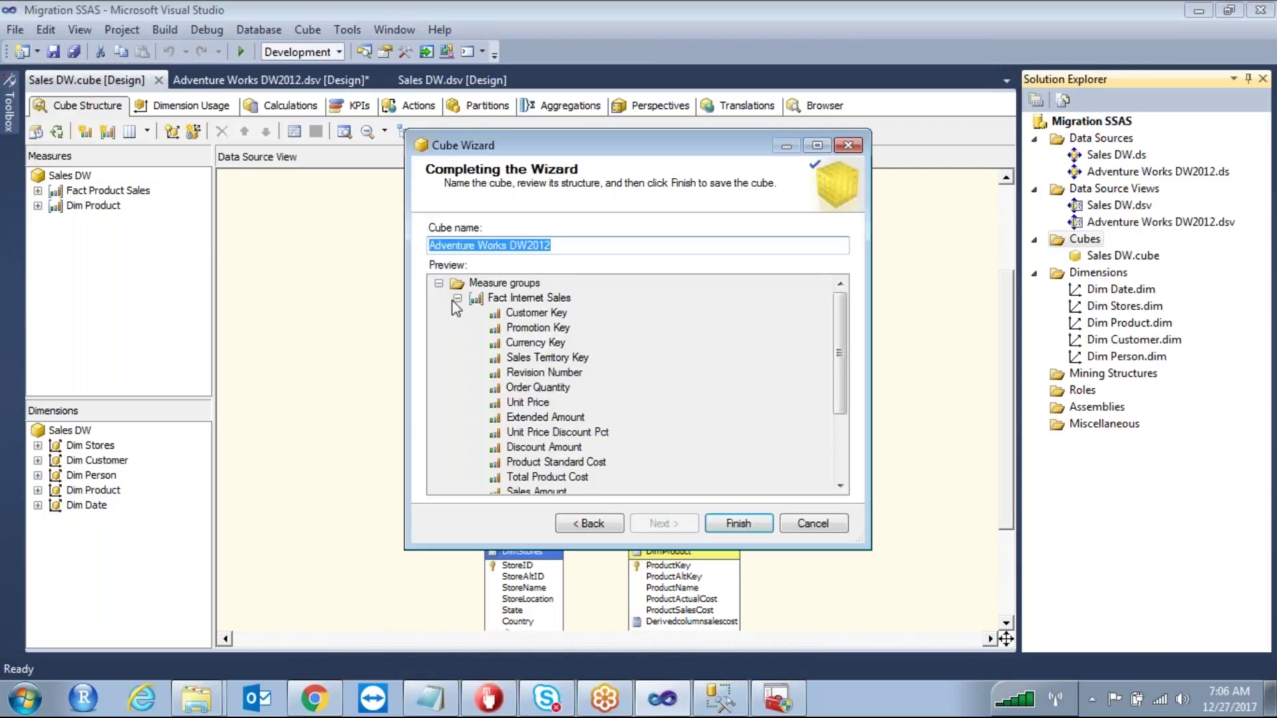
# Step: Check the measure group and dimensions in the preview and finish the cube under the name Adventure Works DW2012
pyautogui.click(457, 299)
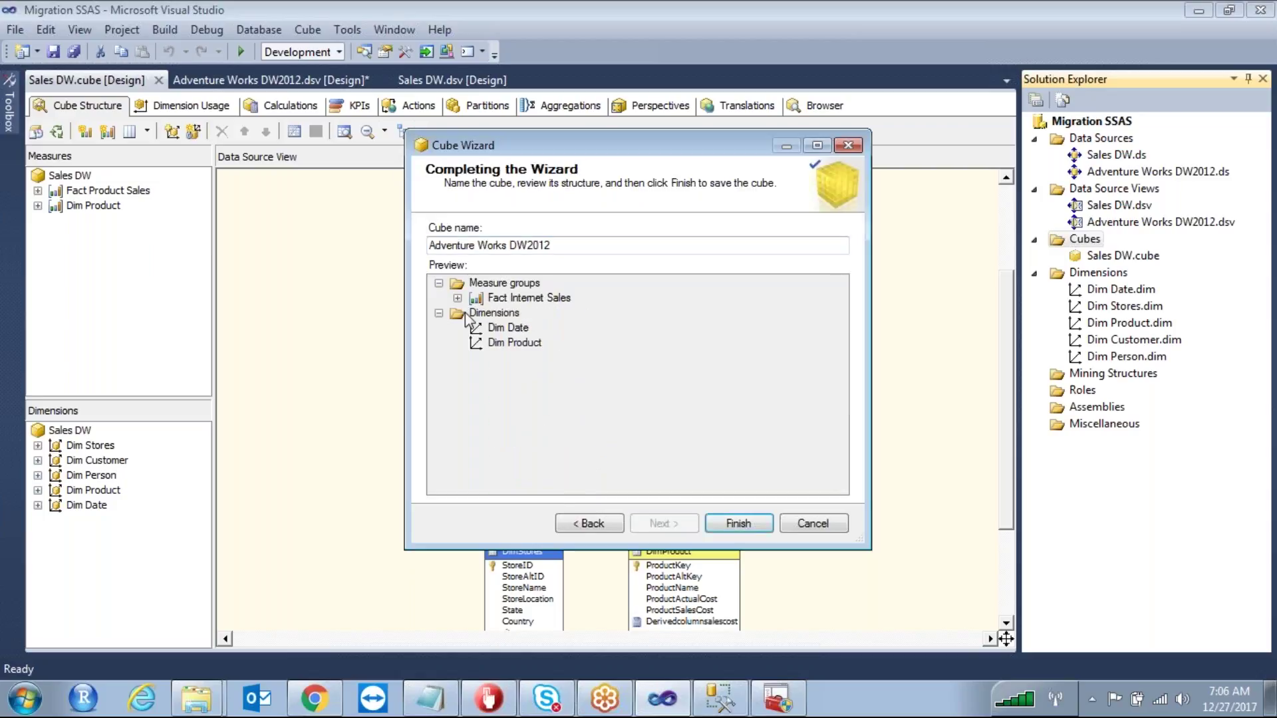
pyautogui.click(507, 329)
pyautogui.click(519, 345)
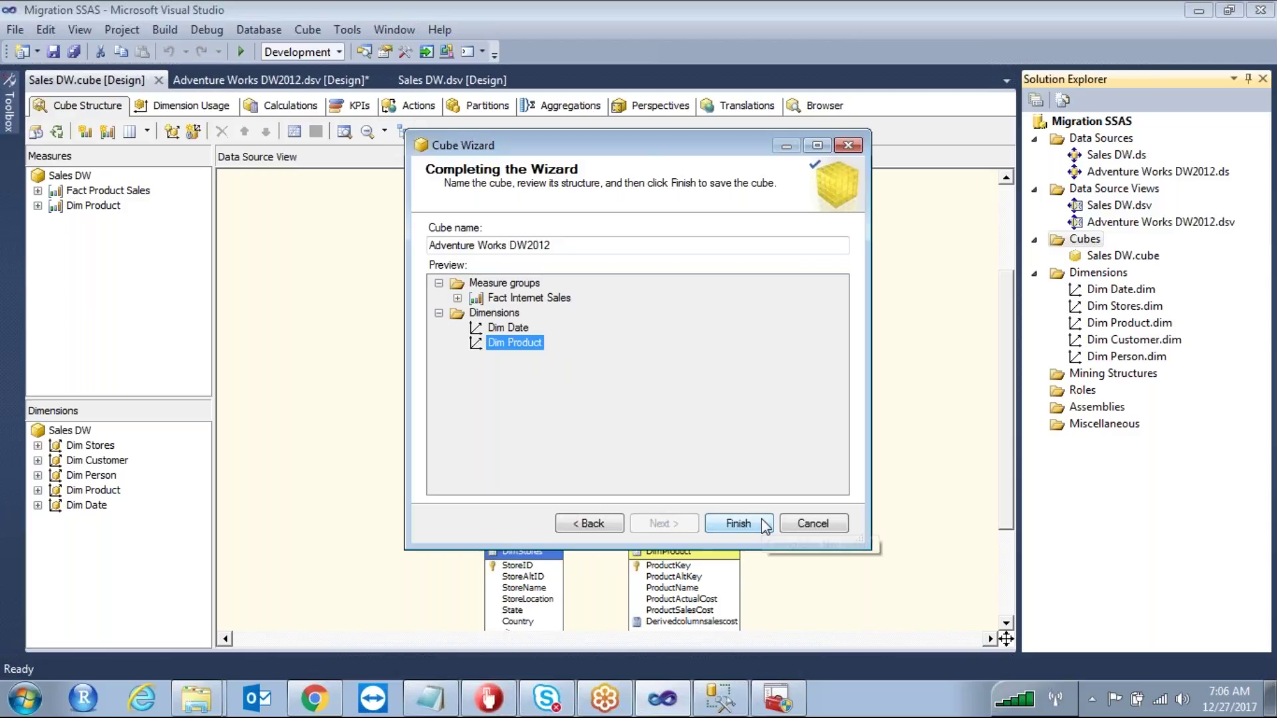
pyautogui.click(738, 523)
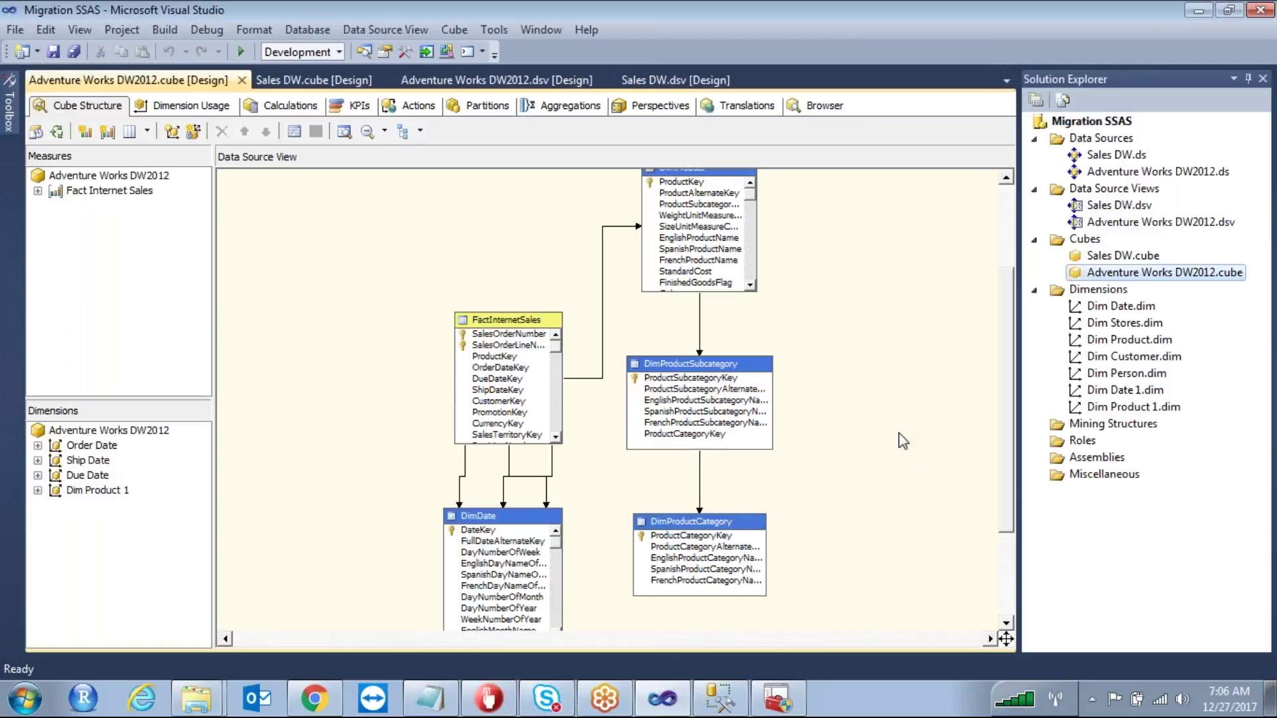
# Step: Go through the new Dim Product 1 and Dim Date 1 files, the DimDate table and the cube's order, ship and due date dimensions
pyautogui.click(1132, 408)
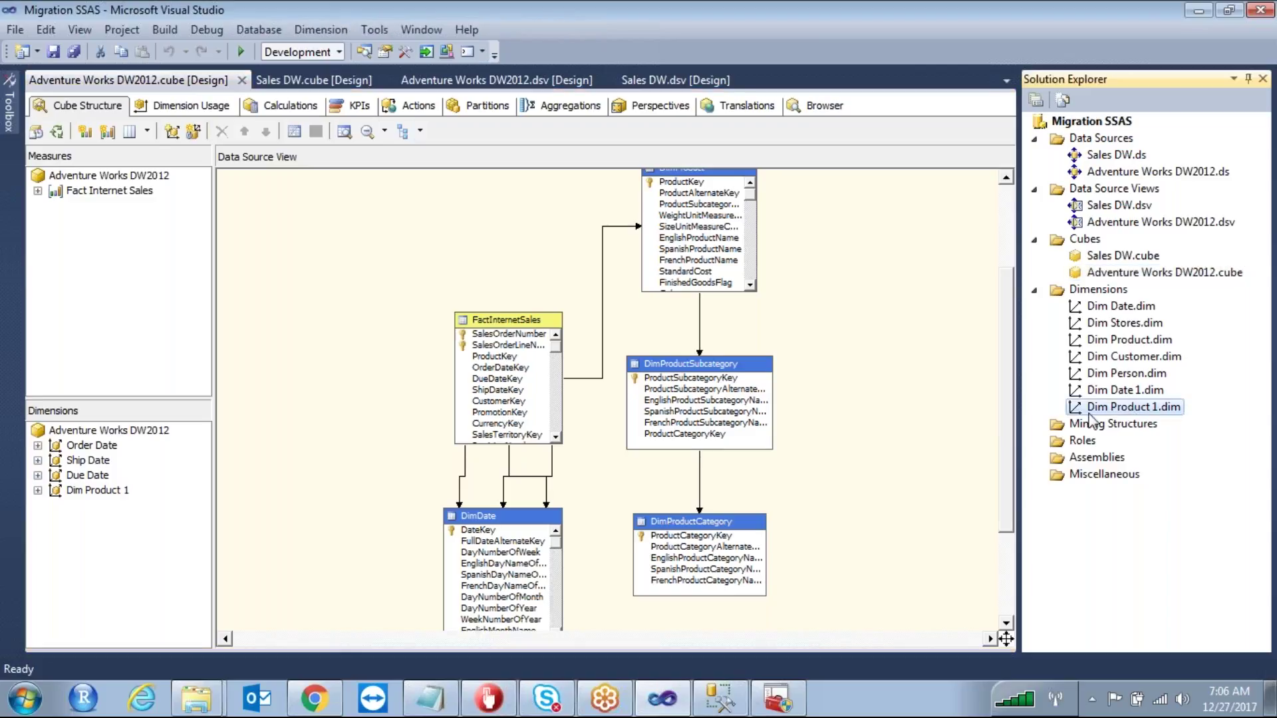
pyautogui.click(1121, 392)
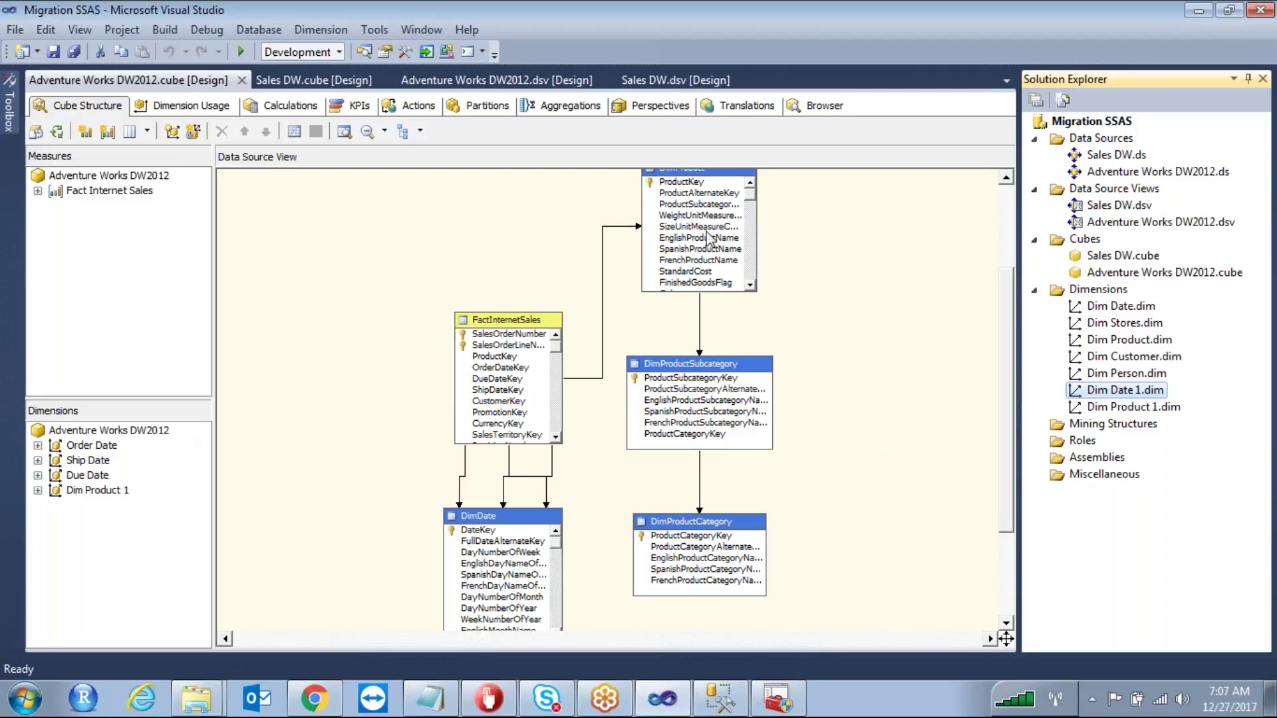
pyautogui.click(517, 327)
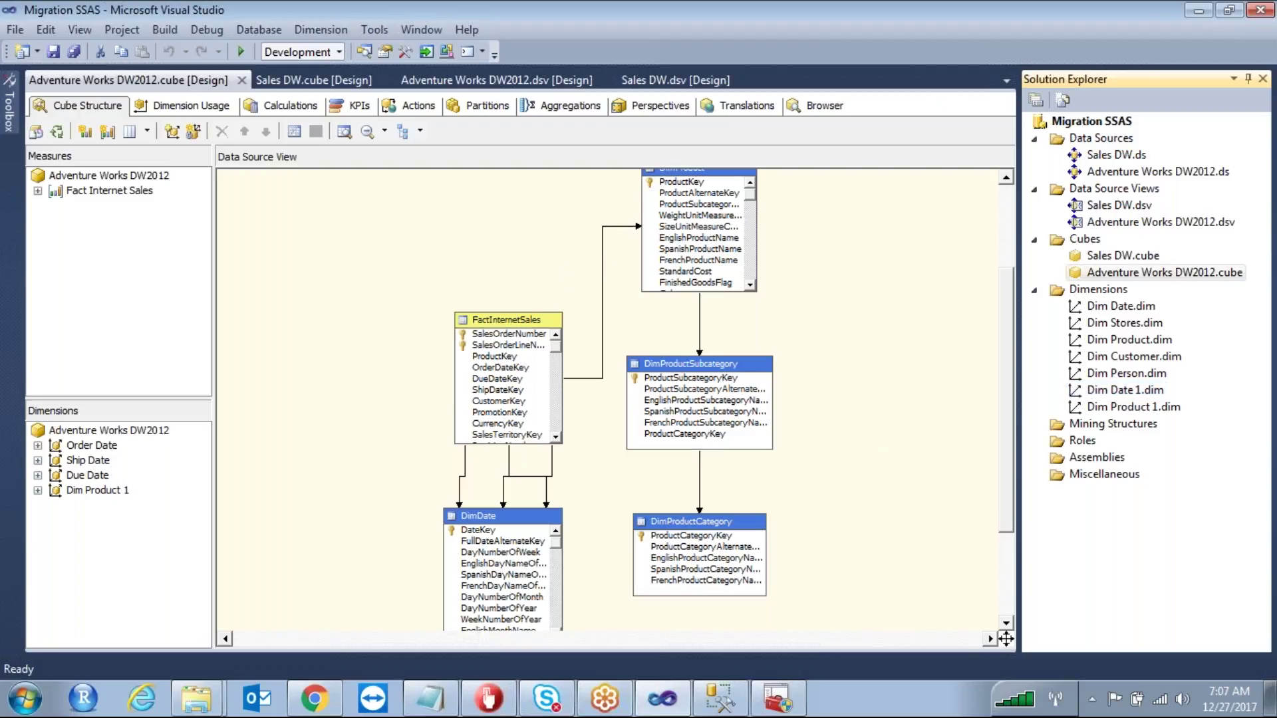
pyautogui.click(511, 521)
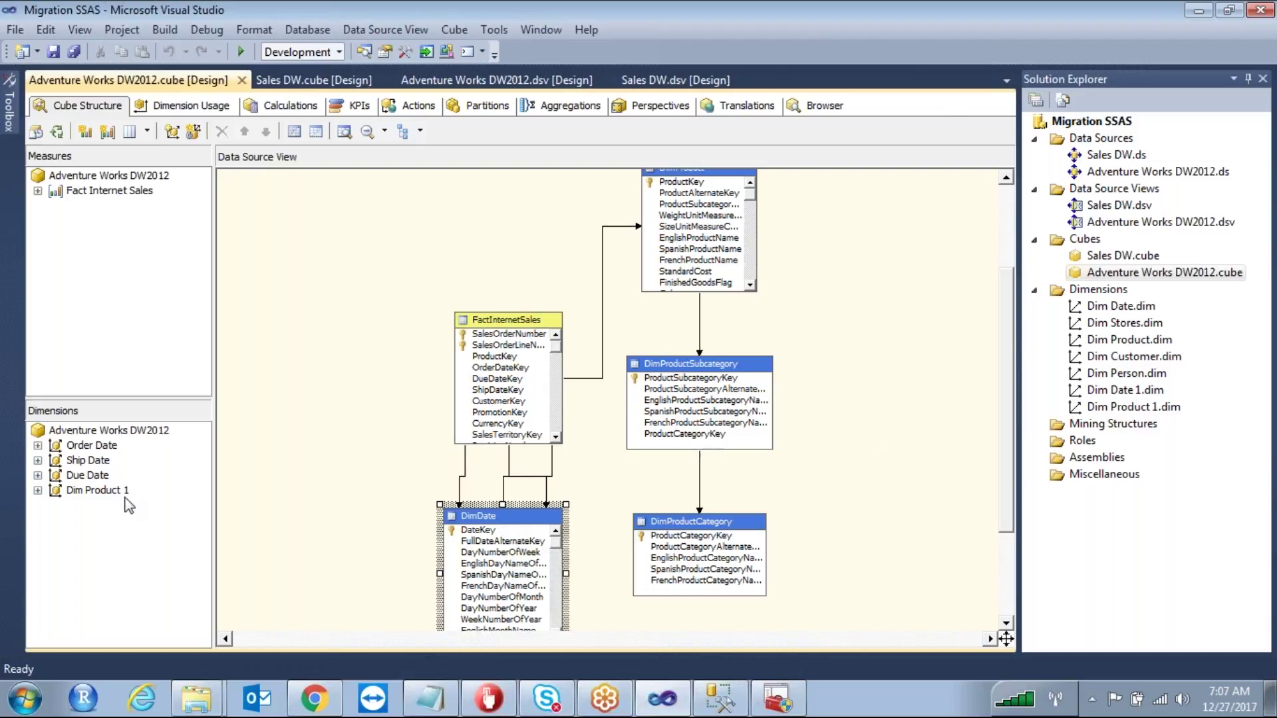
pyautogui.click(91, 446)
pyautogui.click(92, 462)
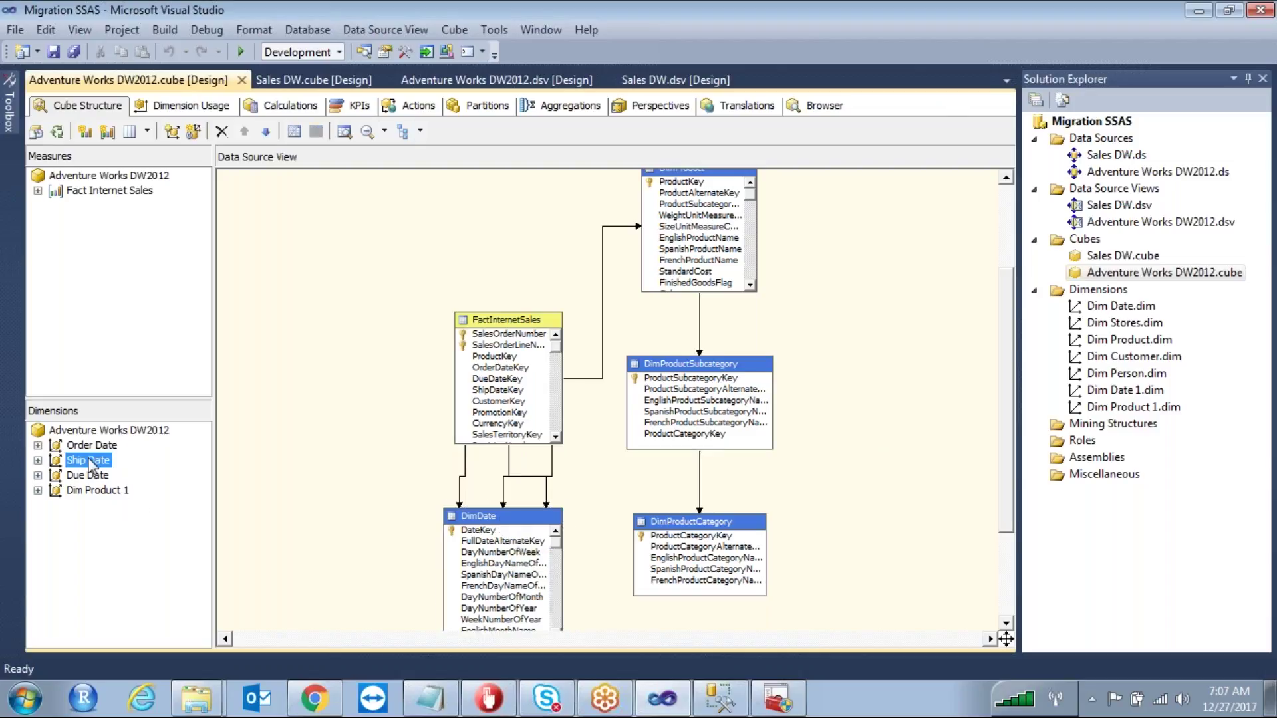
pyautogui.click(93, 475)
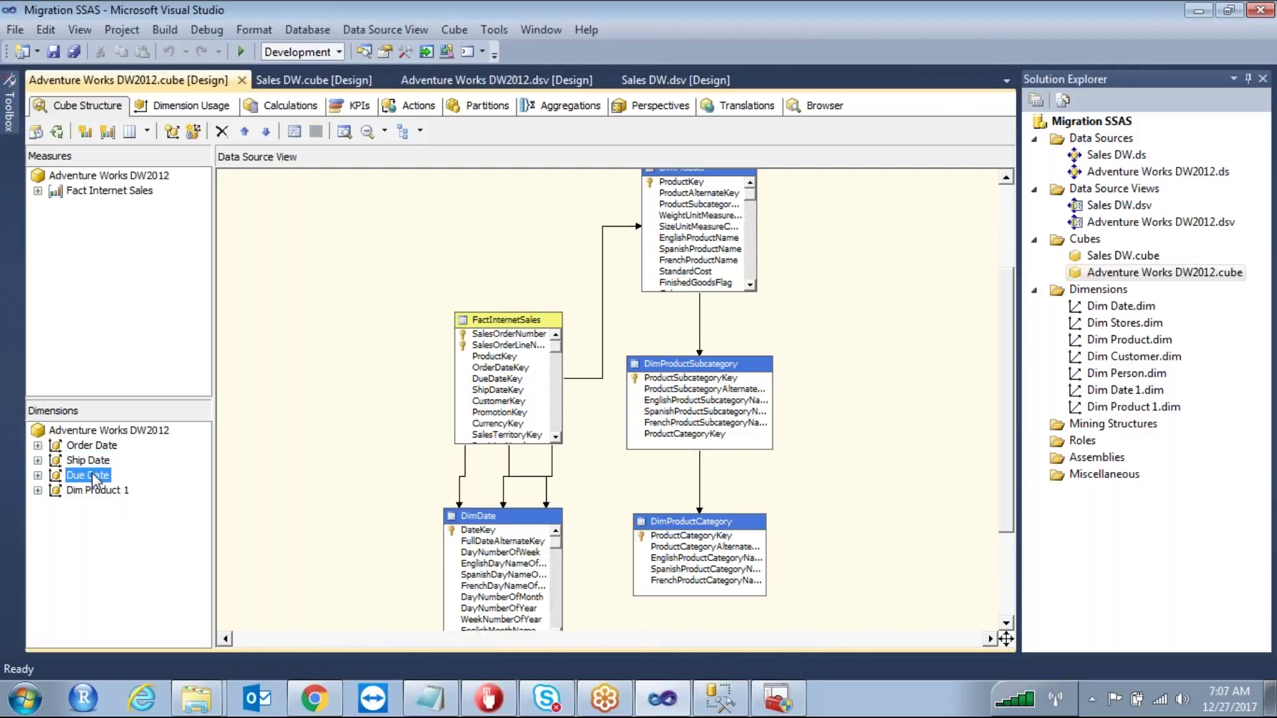
# Step: Look inside each dimension of the Adventure Works DW2012 cube and examine the attributes of Dim Product 1
pyautogui.click(37, 446)
pyautogui.click(38, 445)
pyautogui.click(38, 460)
pyautogui.click(38, 460)
pyautogui.click(37, 474)
pyautogui.click(38, 475)
pyautogui.click(38, 490)
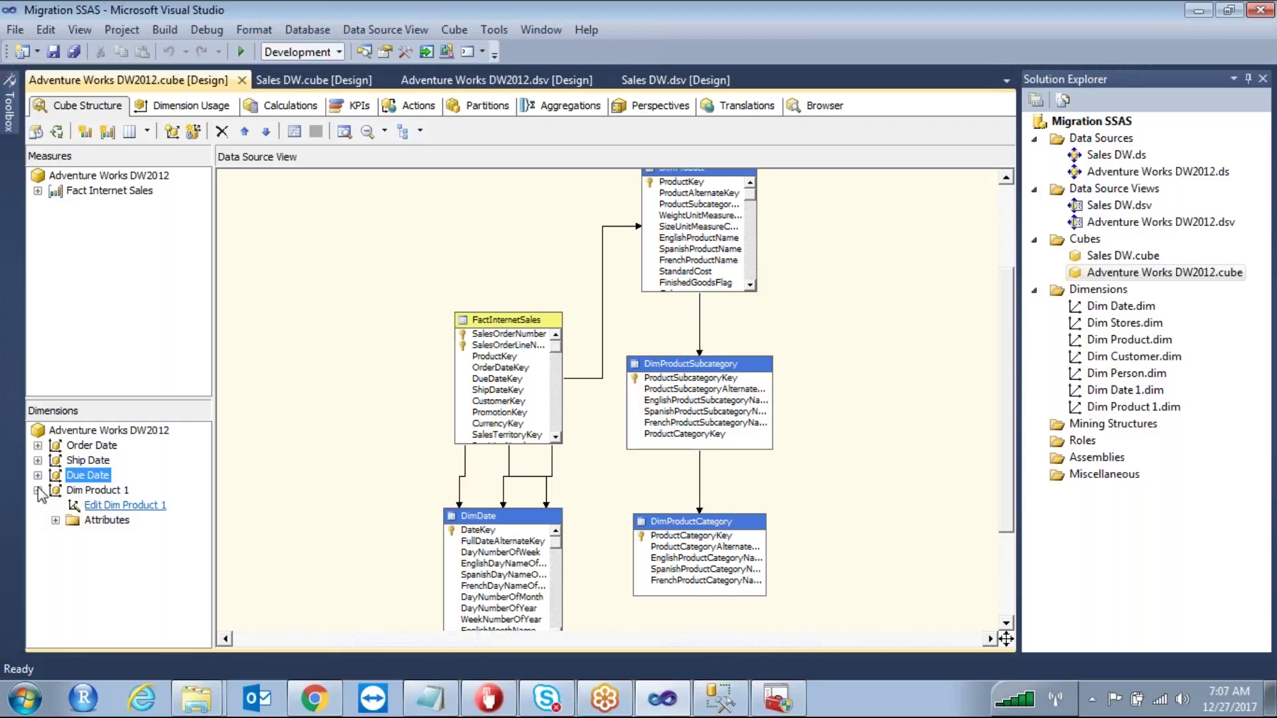
pyautogui.click(56, 520)
pyautogui.moveTo(131, 642); pyautogui.dragTo(171, 643)
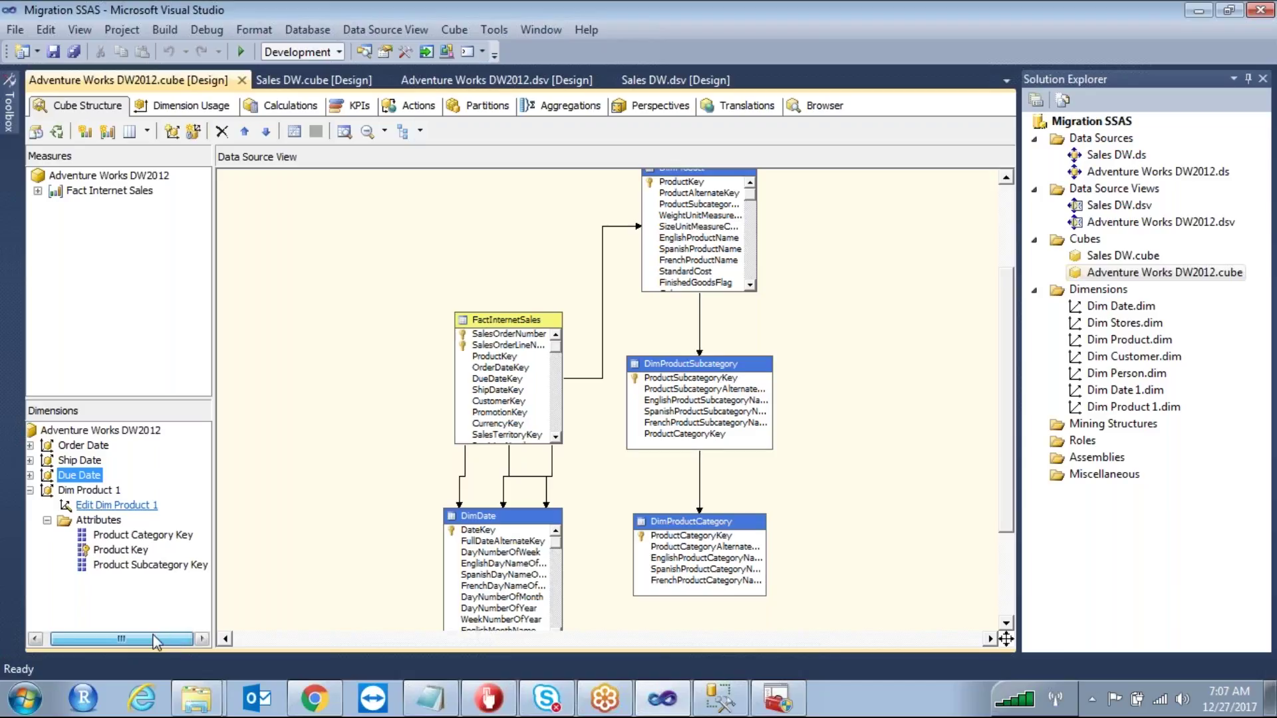
pyautogui.moveTo(171, 643); pyautogui.dragTo(55, 639)
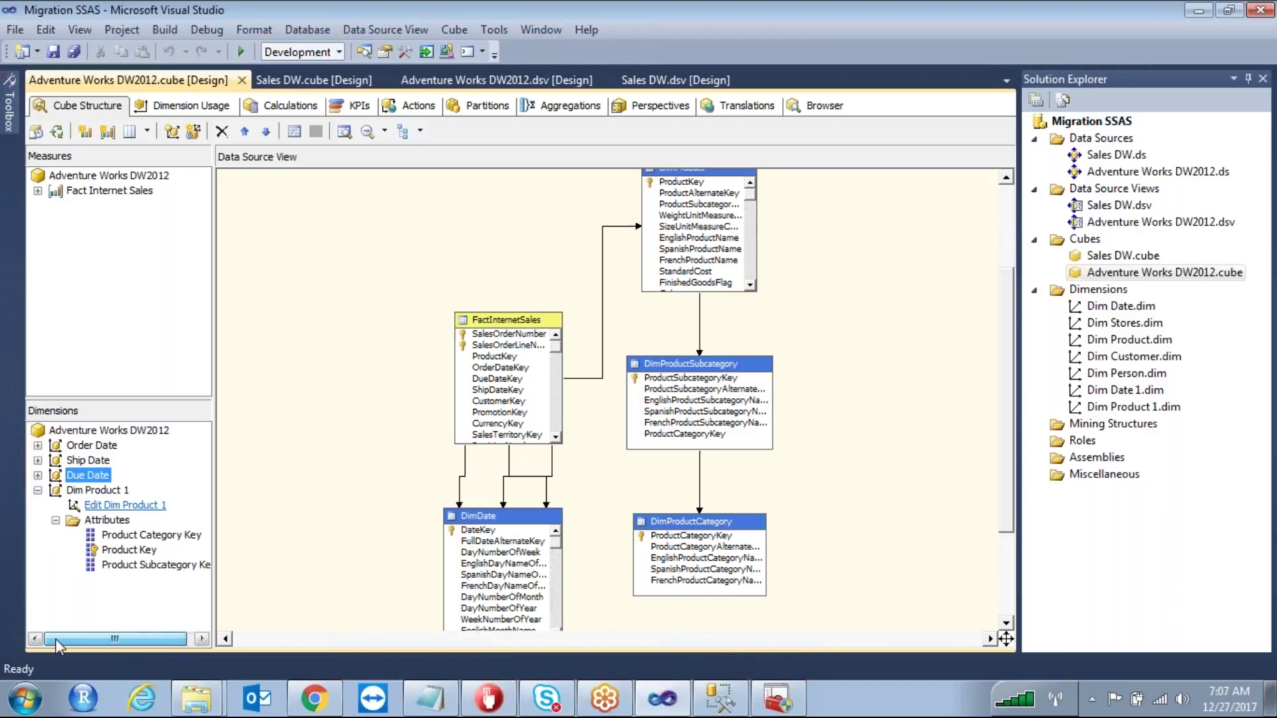
# Step: Compare the attributes of Dim Product 1 with the DimProductSubcategory, DimProductCategory and DimProduct tables in the diagram
pyautogui.click(38, 490)
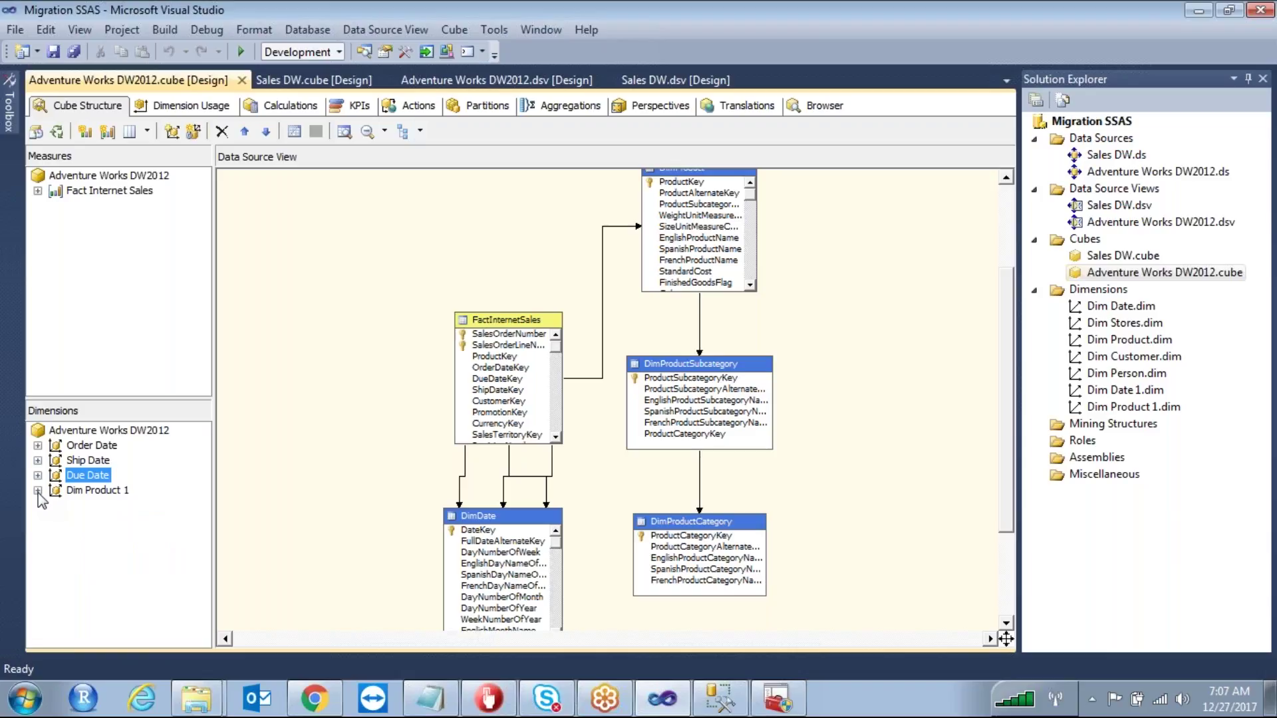
pyautogui.click(38, 491)
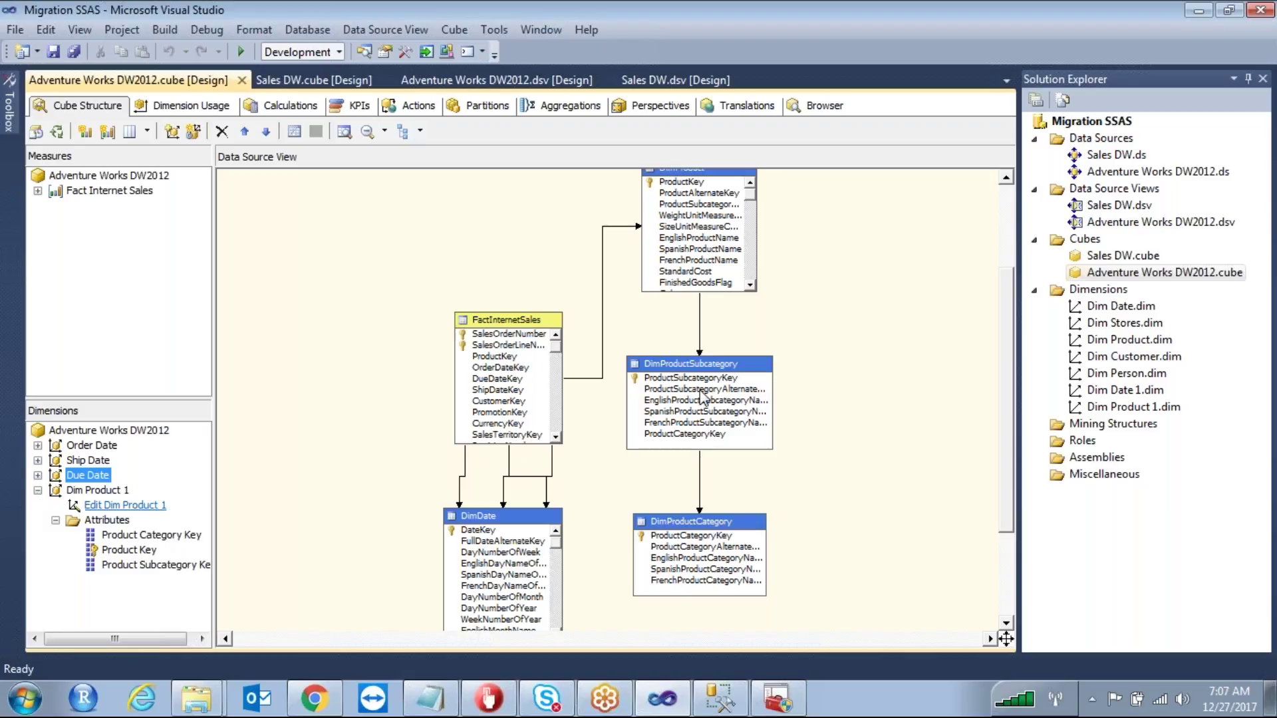
pyautogui.click(699, 367)
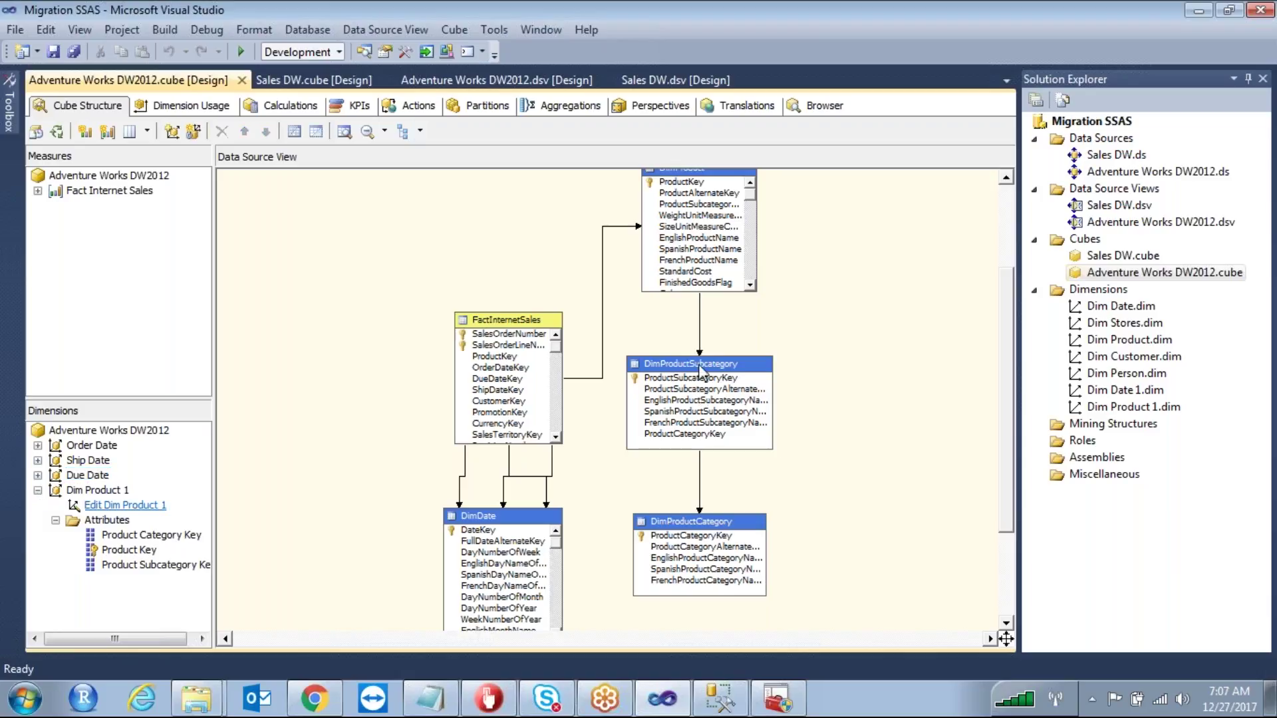
pyautogui.click(716, 509)
pyautogui.click(715, 526)
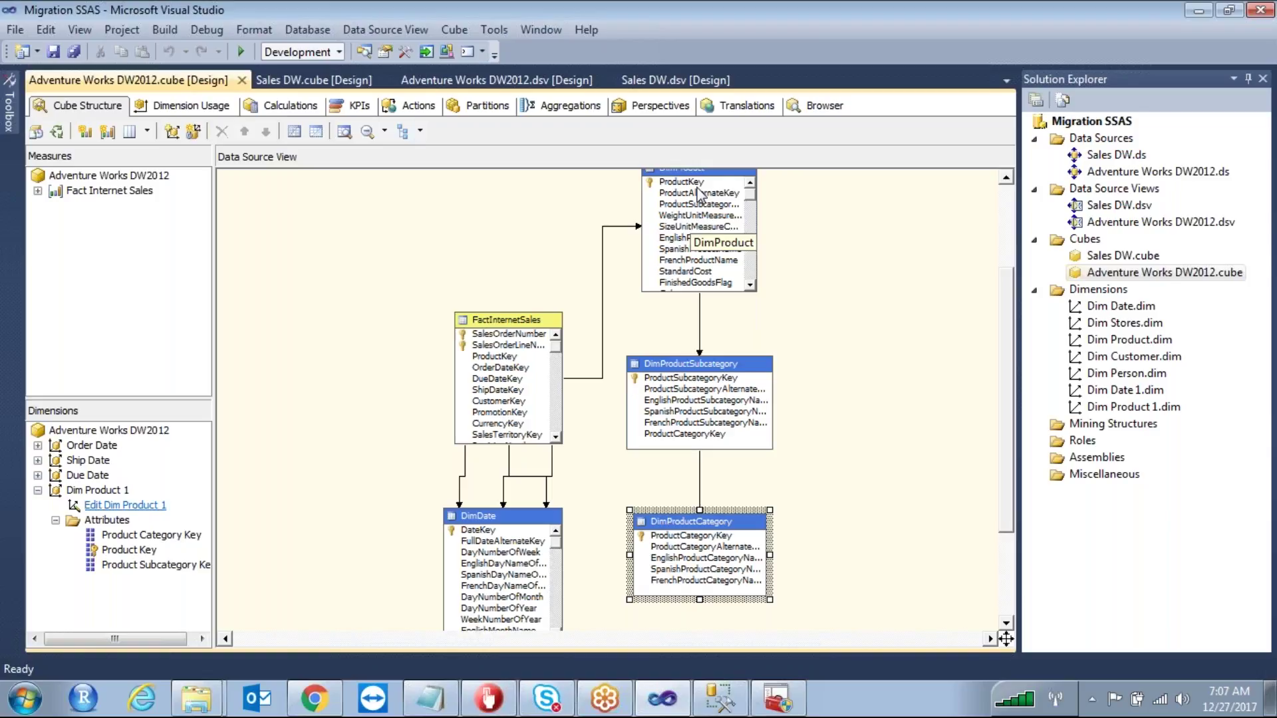
pyautogui.click(722, 175)
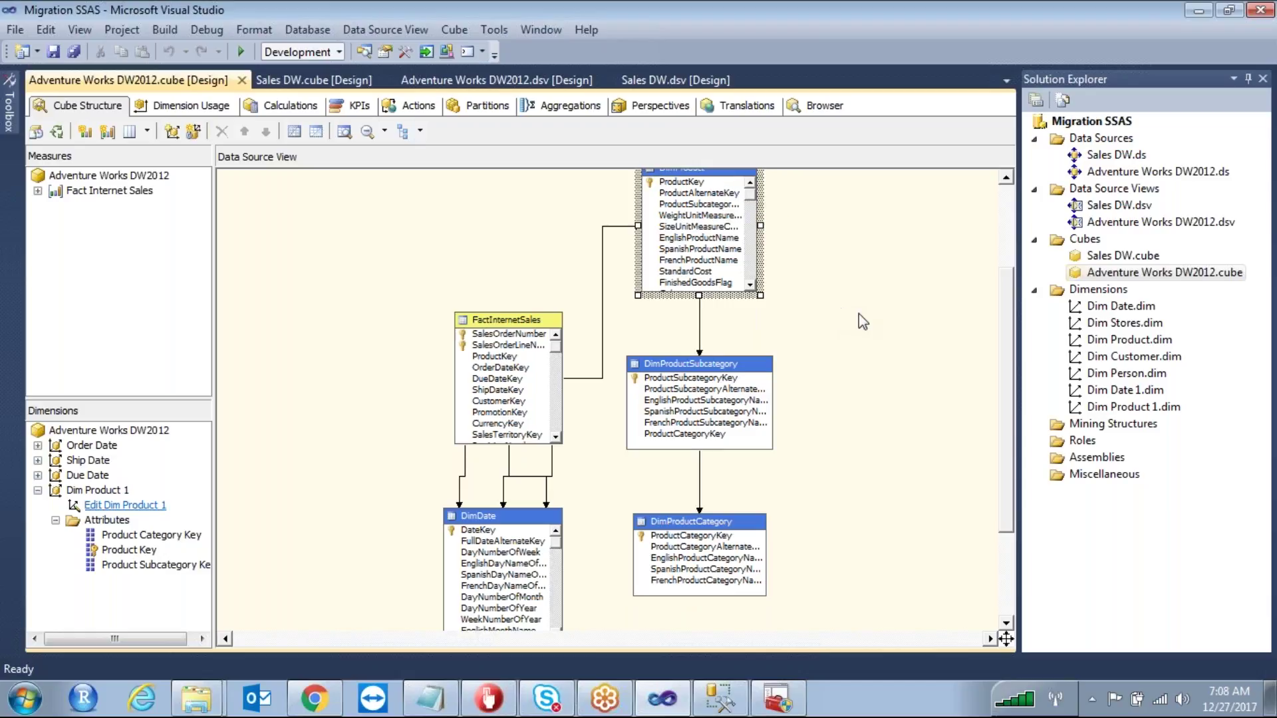
# Step: Delete the Dim Date 1 and Dim Product 1 dimensions from the project
pyautogui.rightClick(1150, 393)
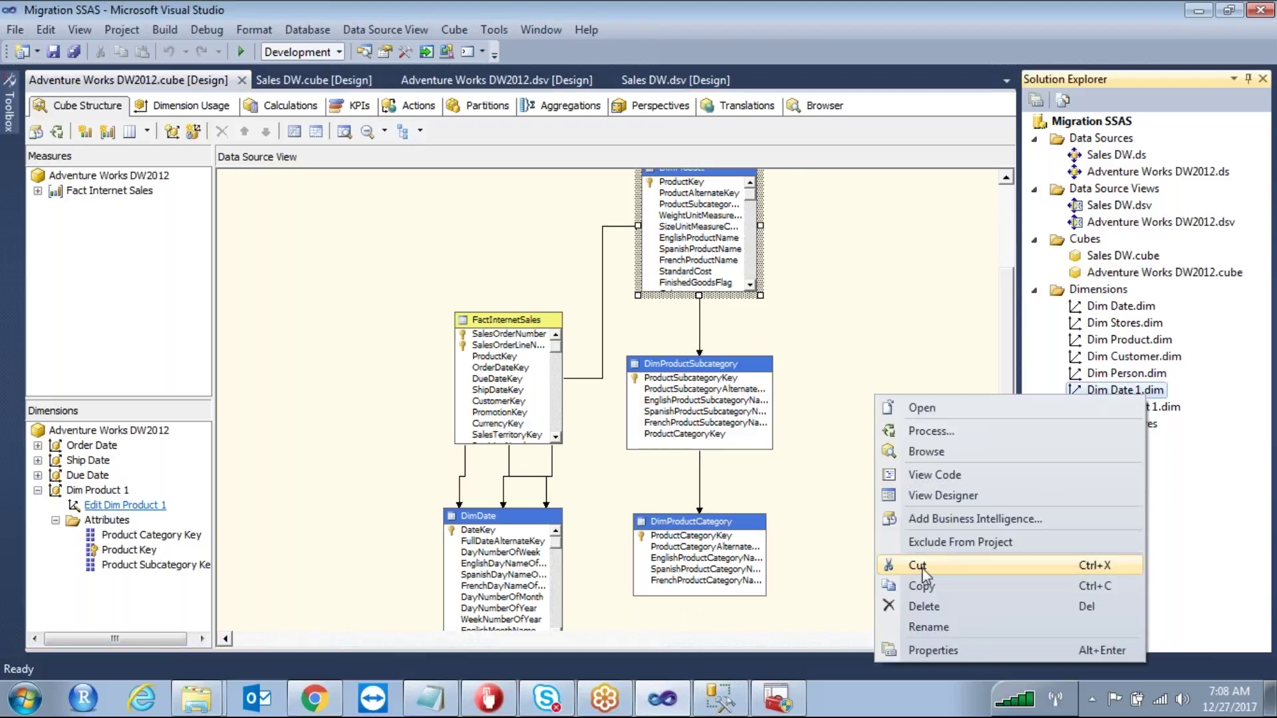
pyautogui.click(935, 607)
pyautogui.click(762, 508)
pyautogui.rightClick(1136, 392)
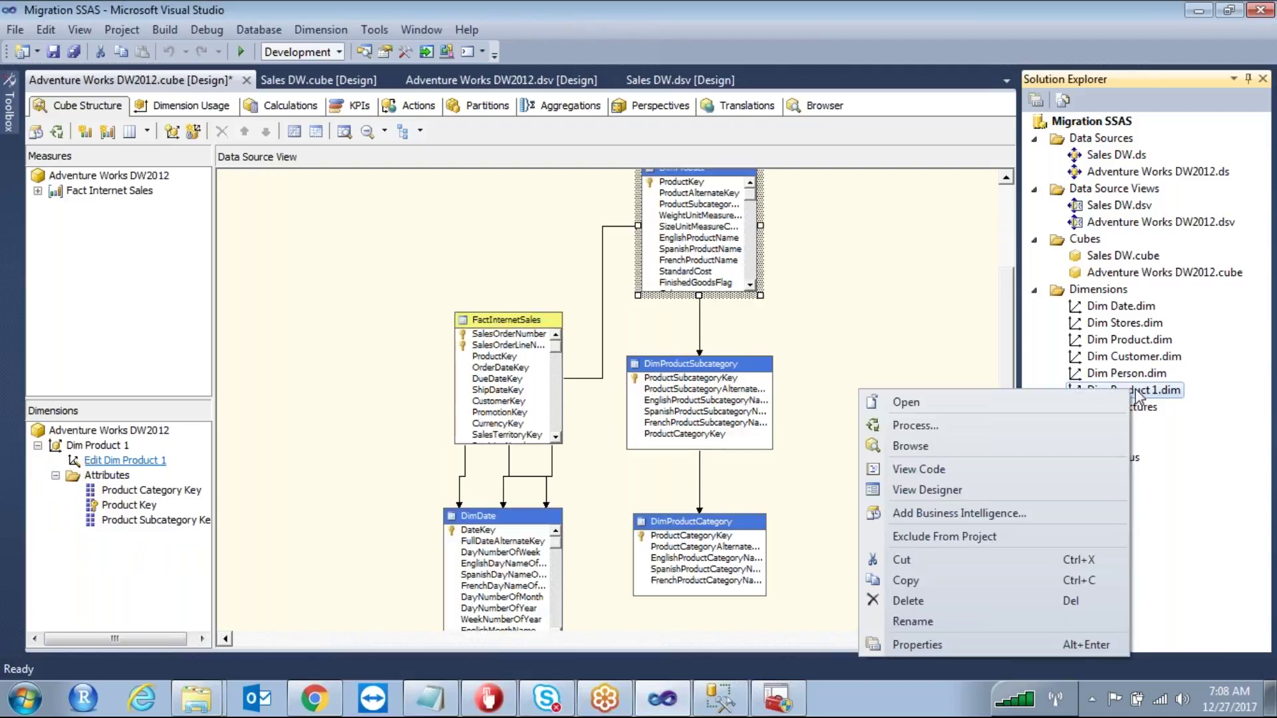
pyautogui.click(919, 602)
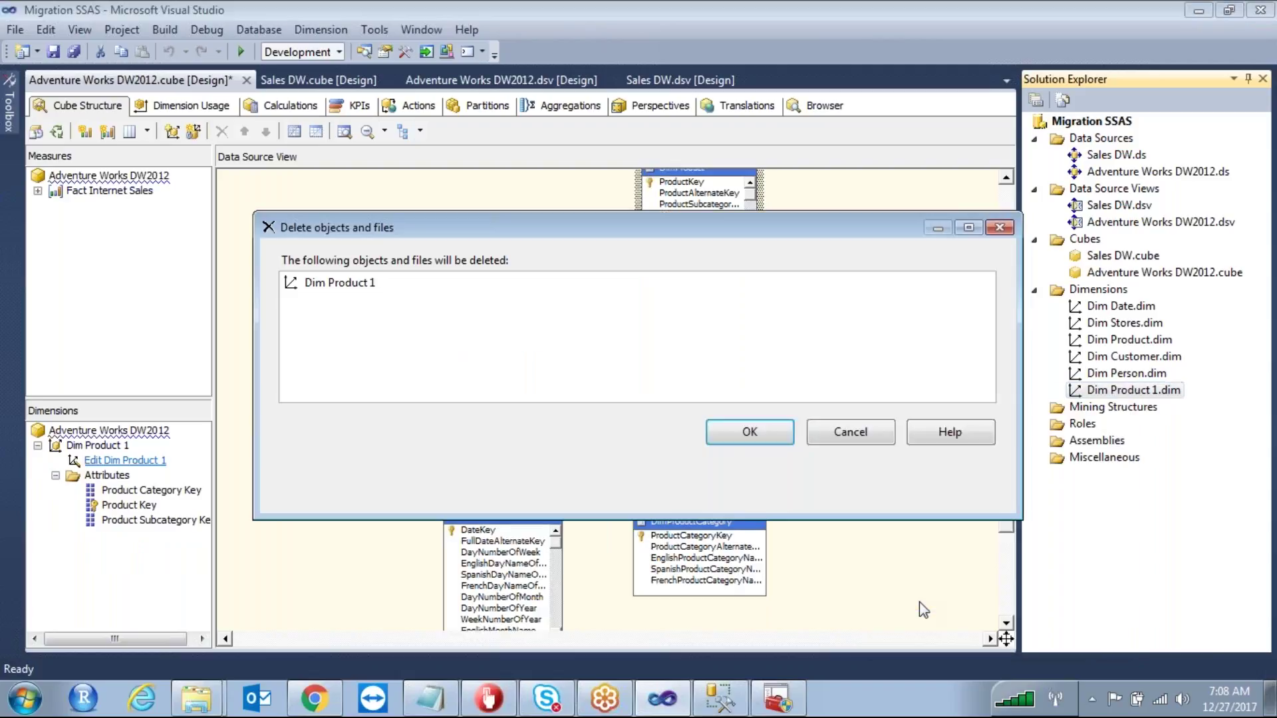
pyautogui.click(780, 483)
# Step: Delete the Adventure Works DW2012 cube from the project
pyautogui.click(1179, 276)
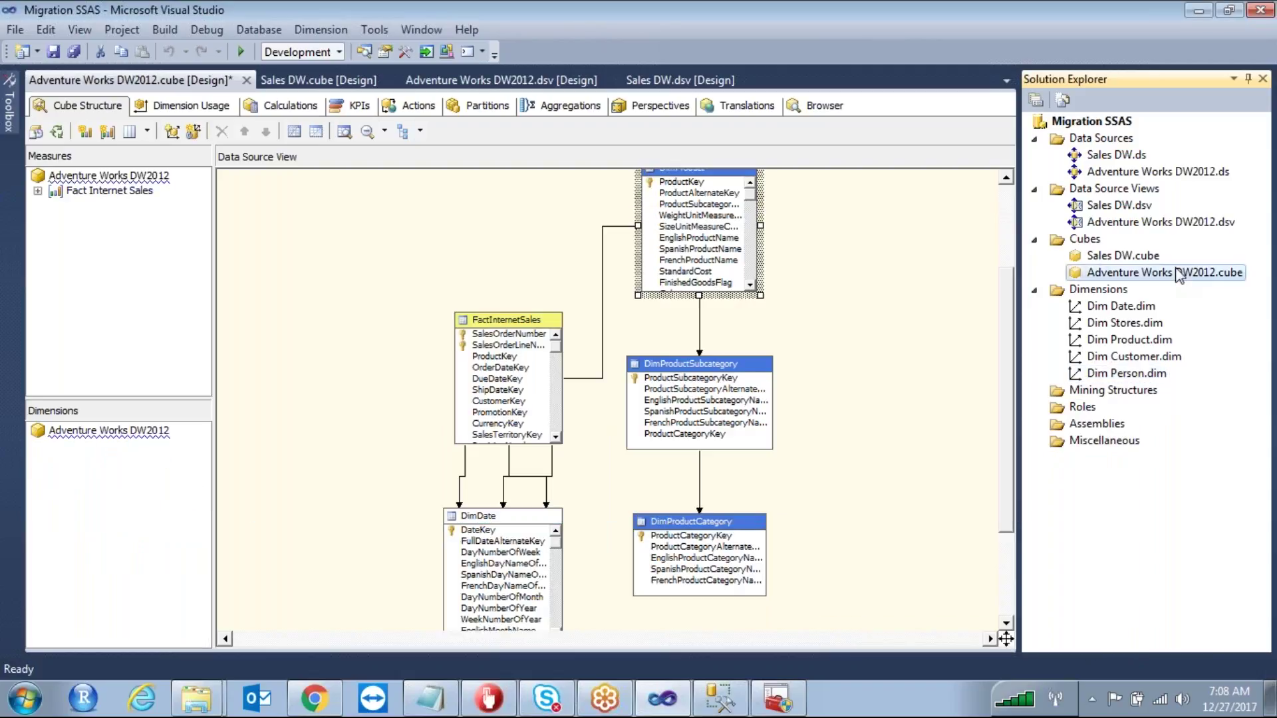
pyautogui.rightClick(1179, 275)
pyautogui.click(974, 479)
pyautogui.click(764, 435)
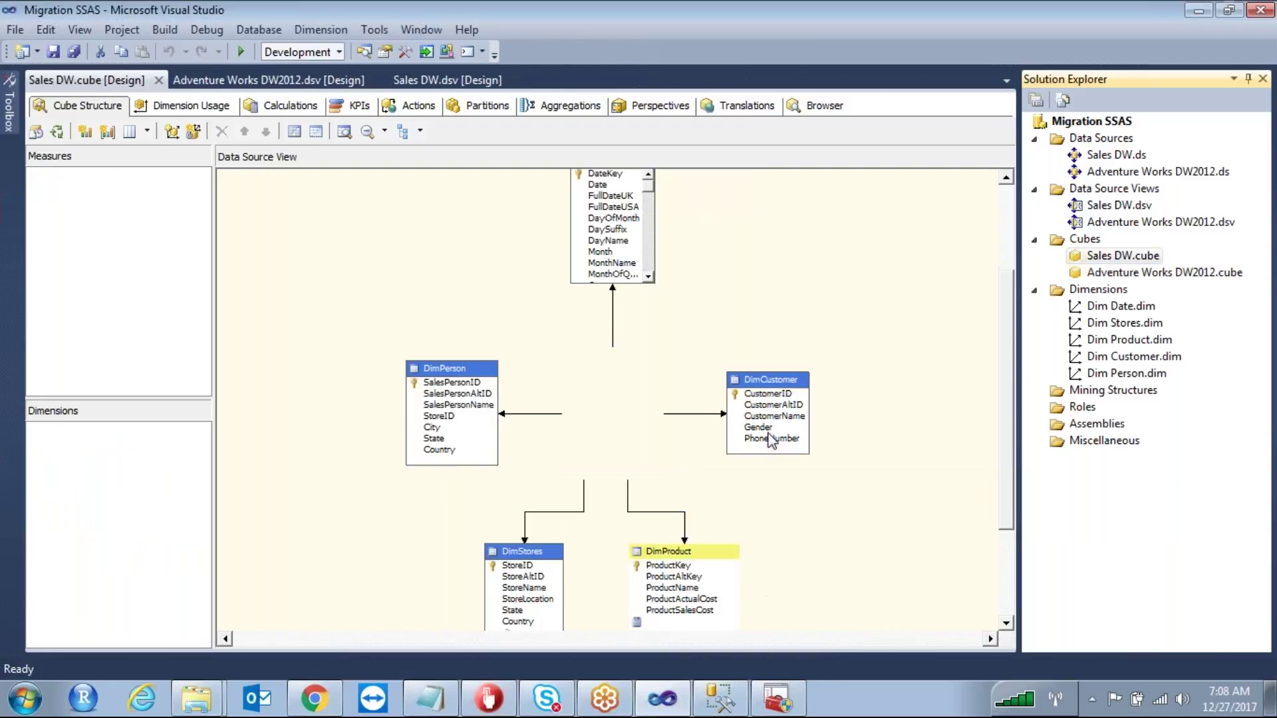
# Step: Create an empty cube on the Adventure Works DW2012 data source view under the name Adventure Works DW2012
pyautogui.rightClick(1096, 240)
pyautogui.click(964, 250)
pyautogui.click(663, 524)
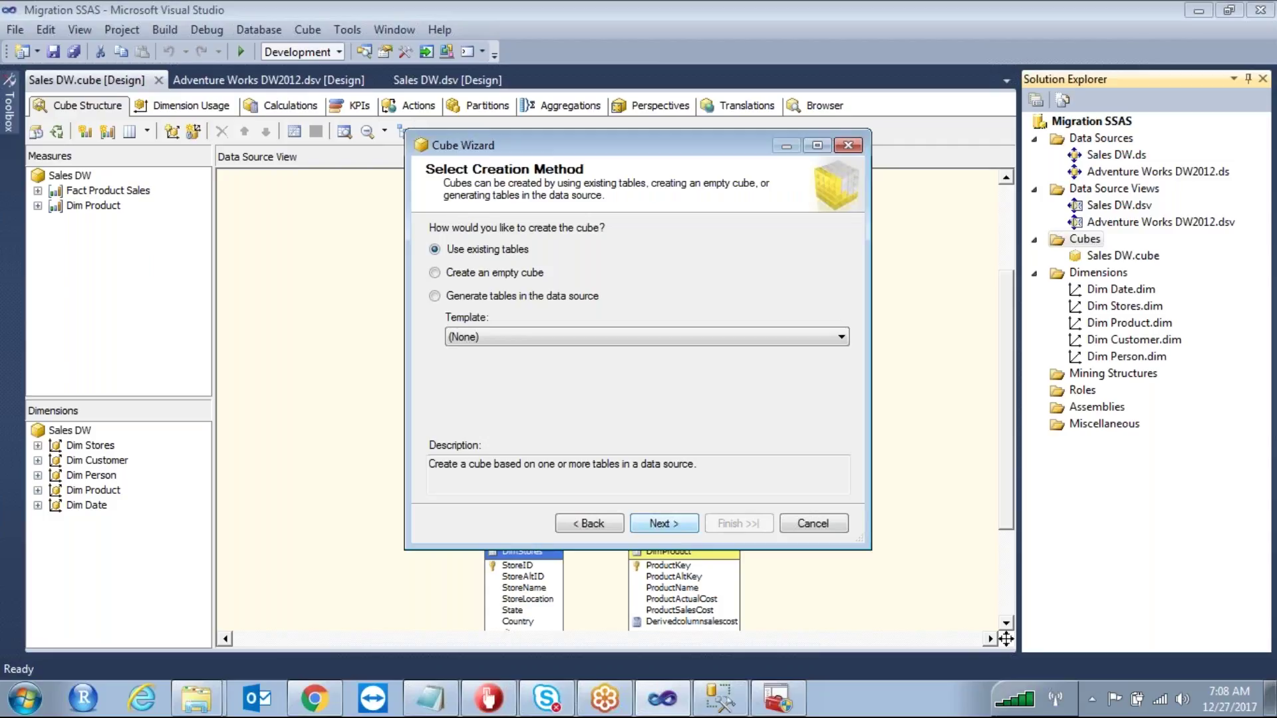
pyautogui.click(459, 274)
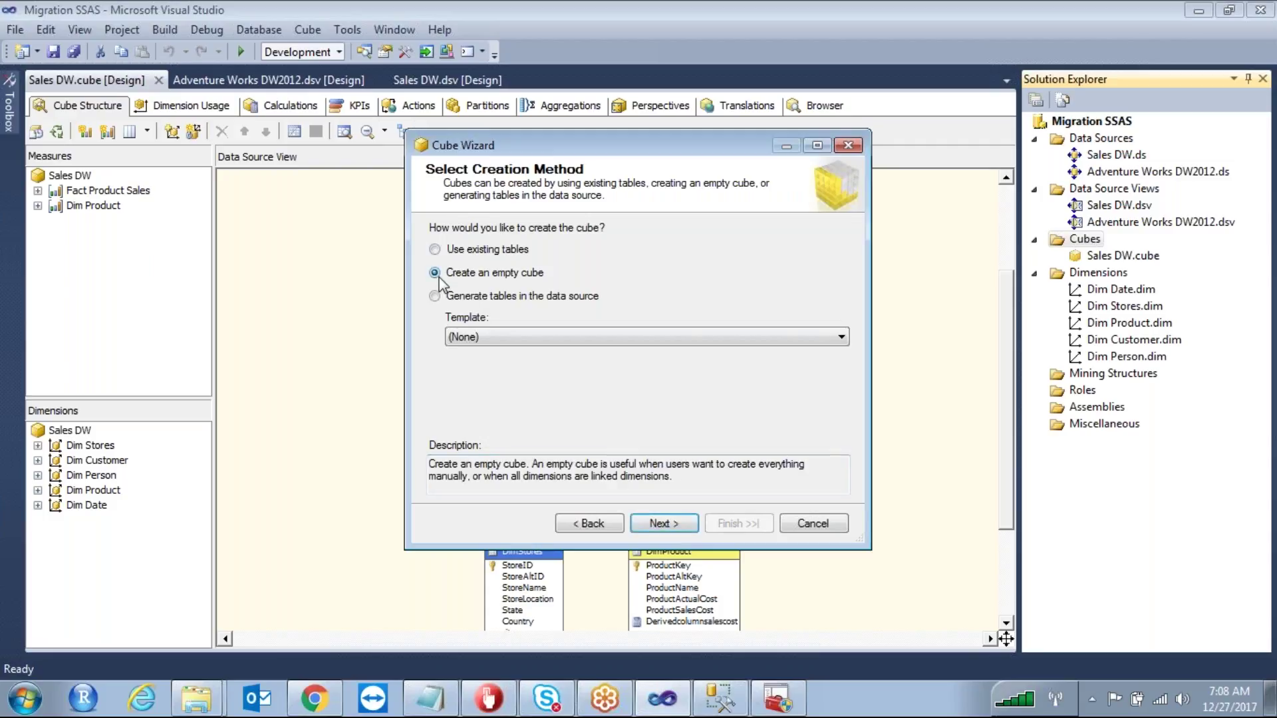
pyautogui.click(664, 523)
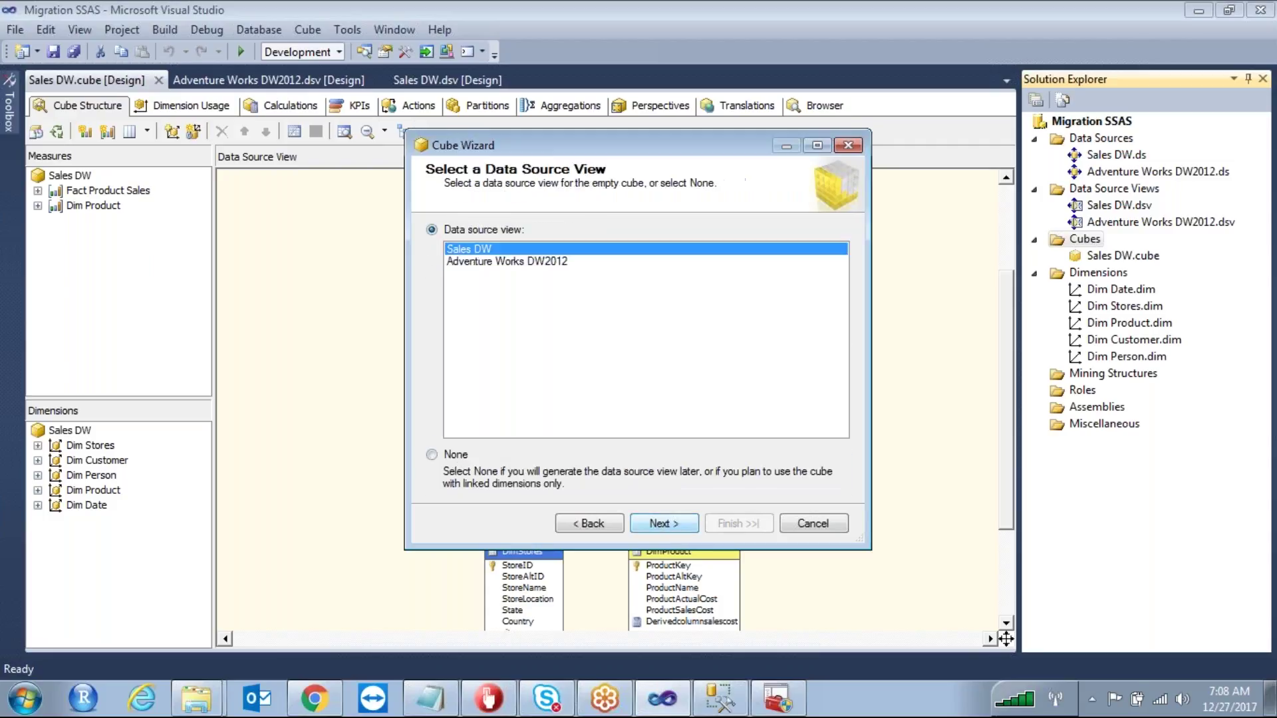
pyautogui.click(558, 263)
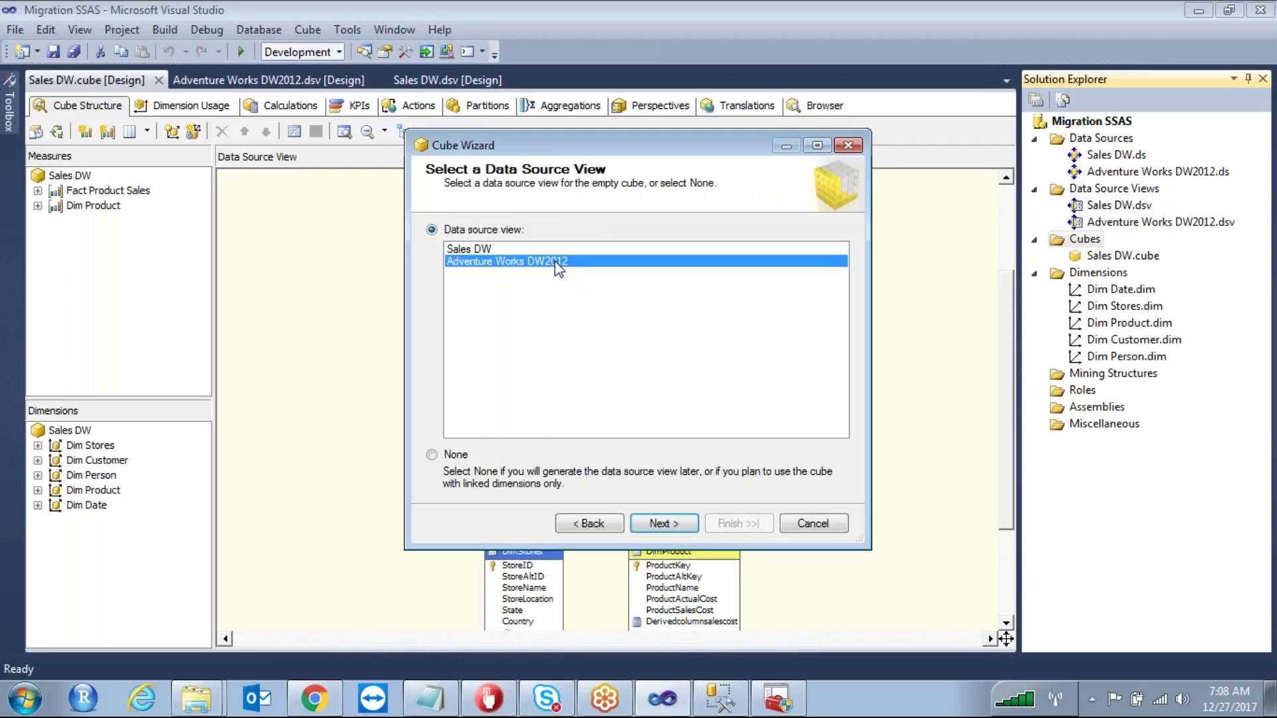
pyautogui.click(692, 523)
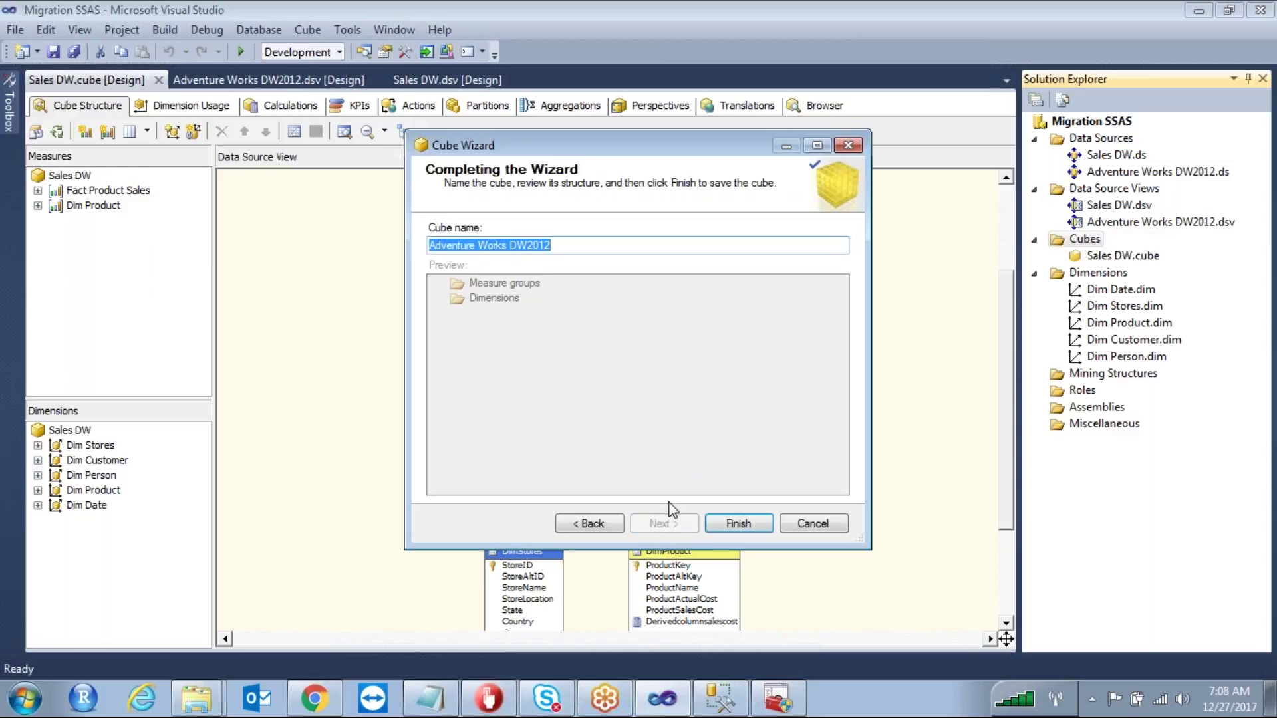
pyautogui.click(715, 525)
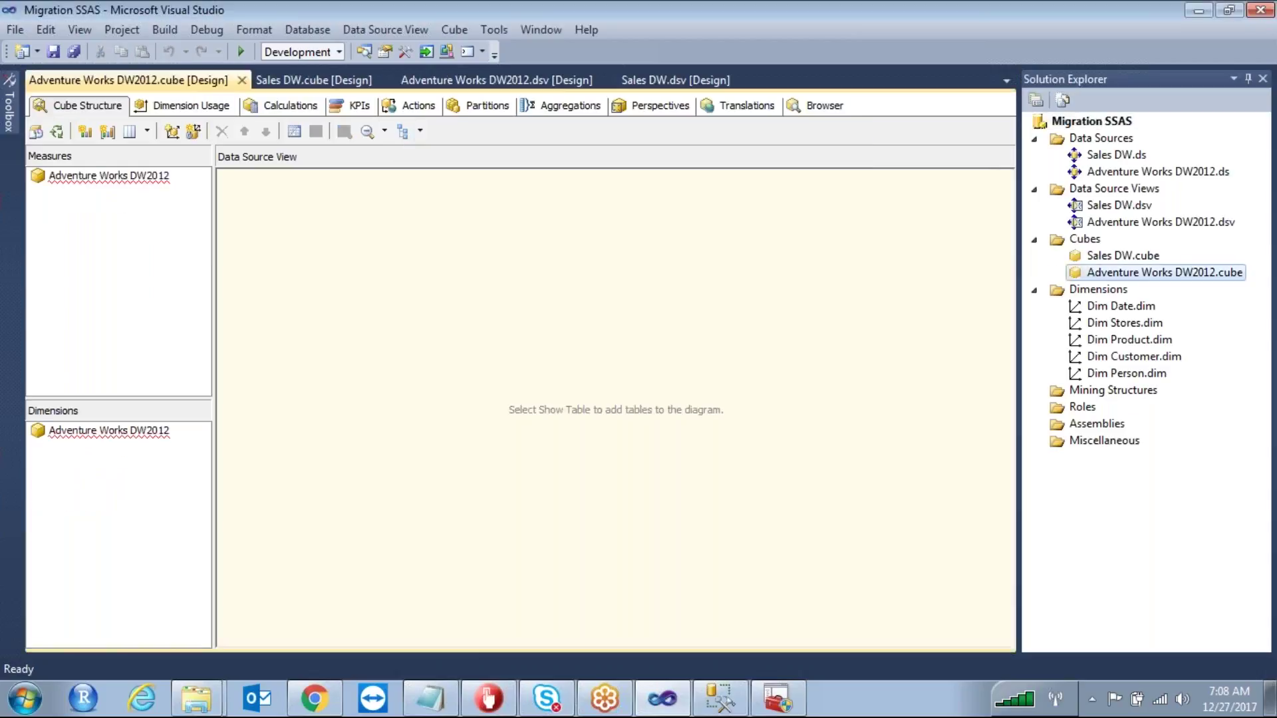
# Step: Start a new dimension from an existing table, based on DimProduct in the Adventure Works DW2012 data source view
pyautogui.click(1107, 296)
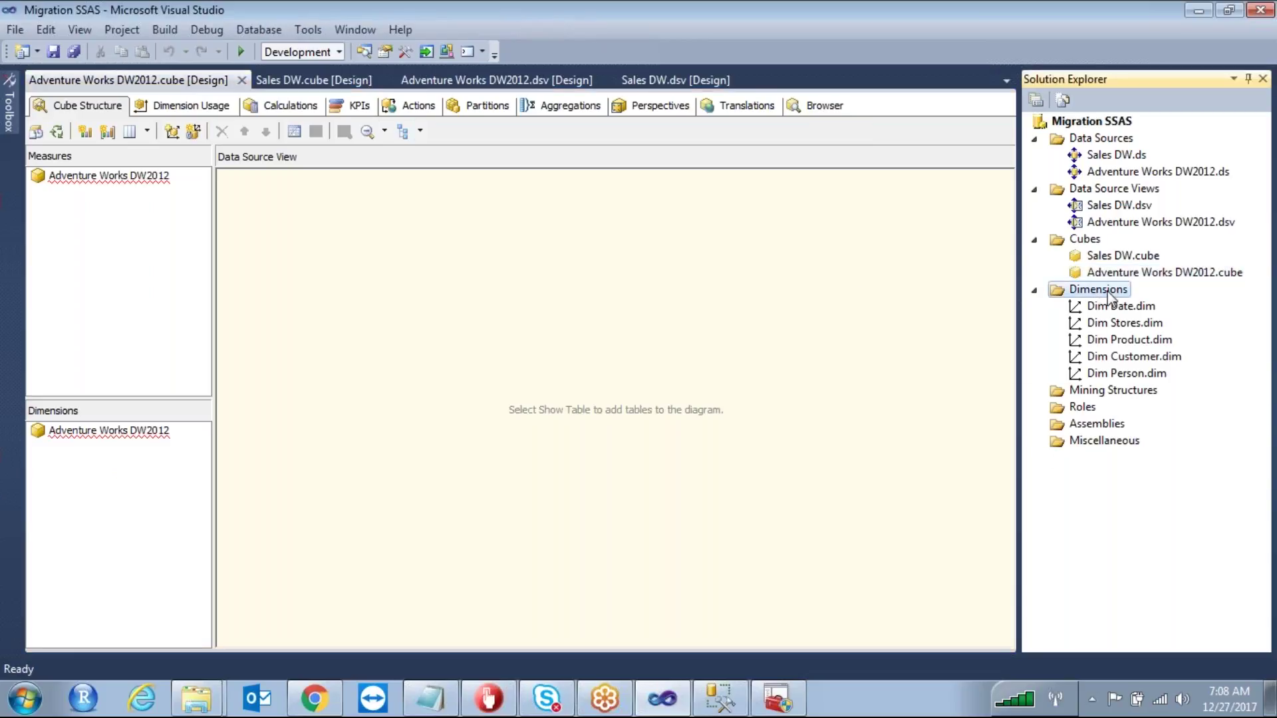
pyautogui.rightClick(1105, 293)
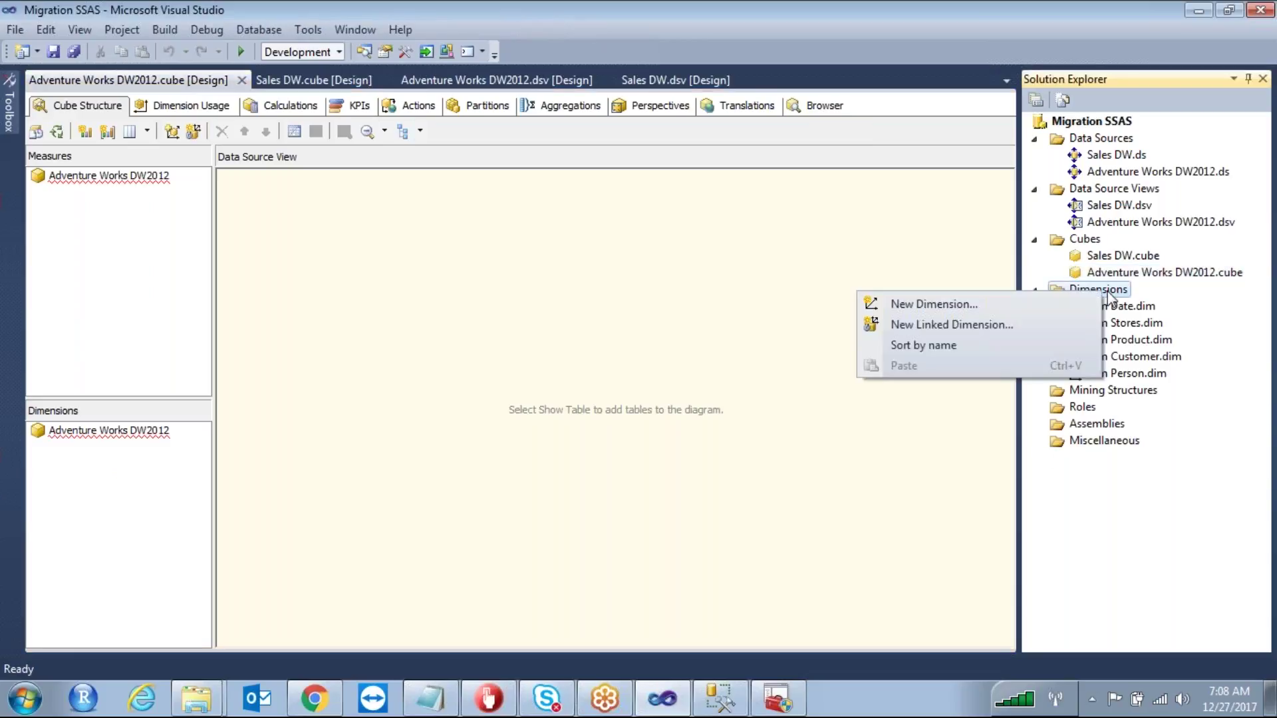
pyautogui.click(960, 309)
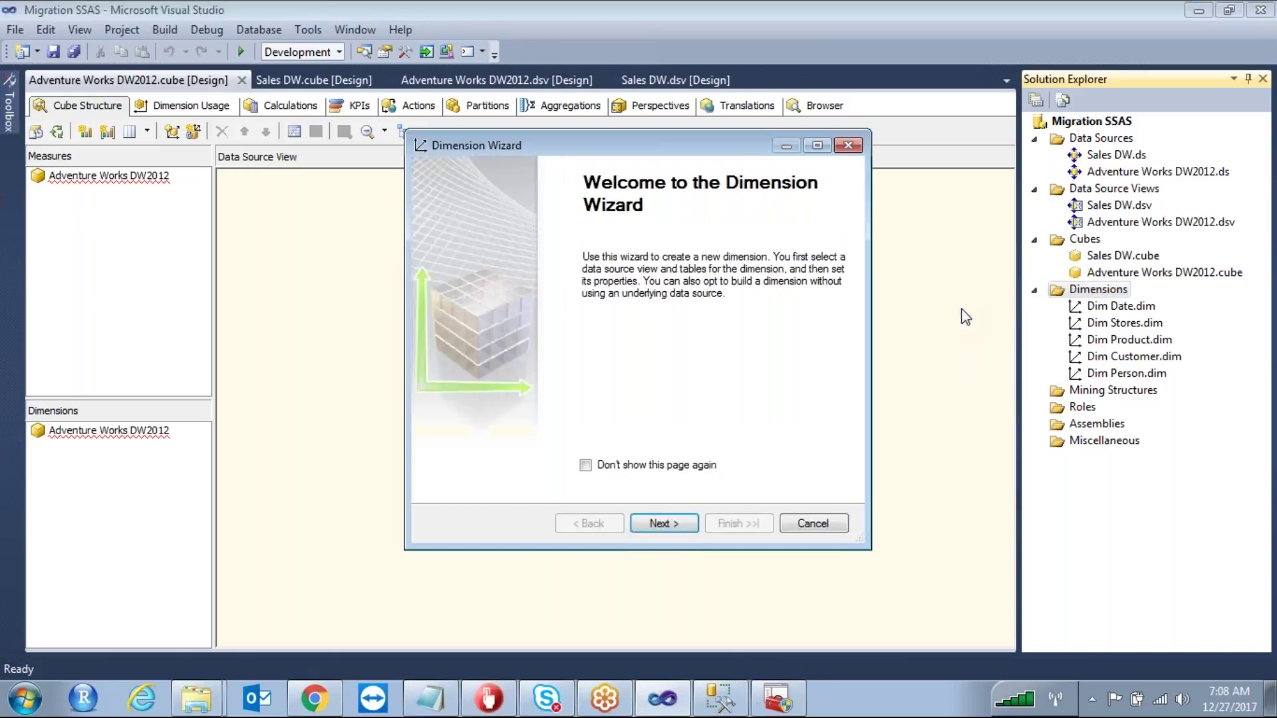
pyautogui.click(670, 525)
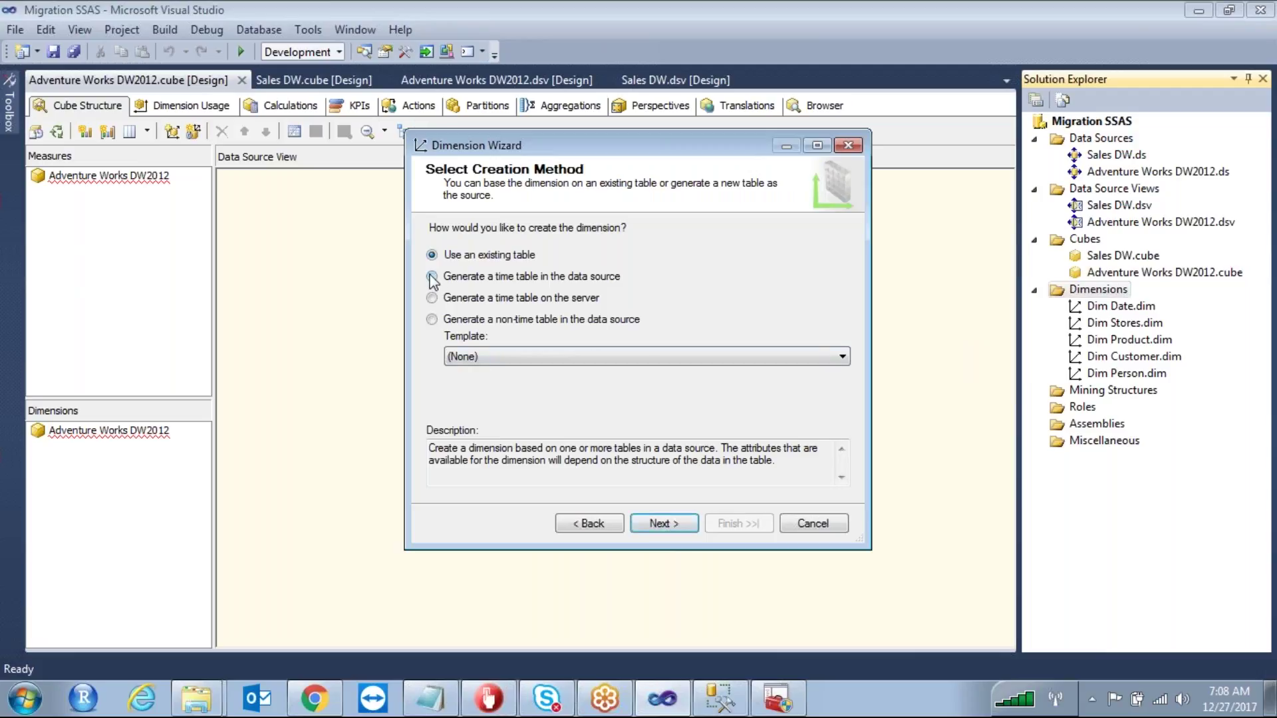
pyautogui.click(674, 524)
pyautogui.click(488, 247)
pyautogui.click(488, 273)
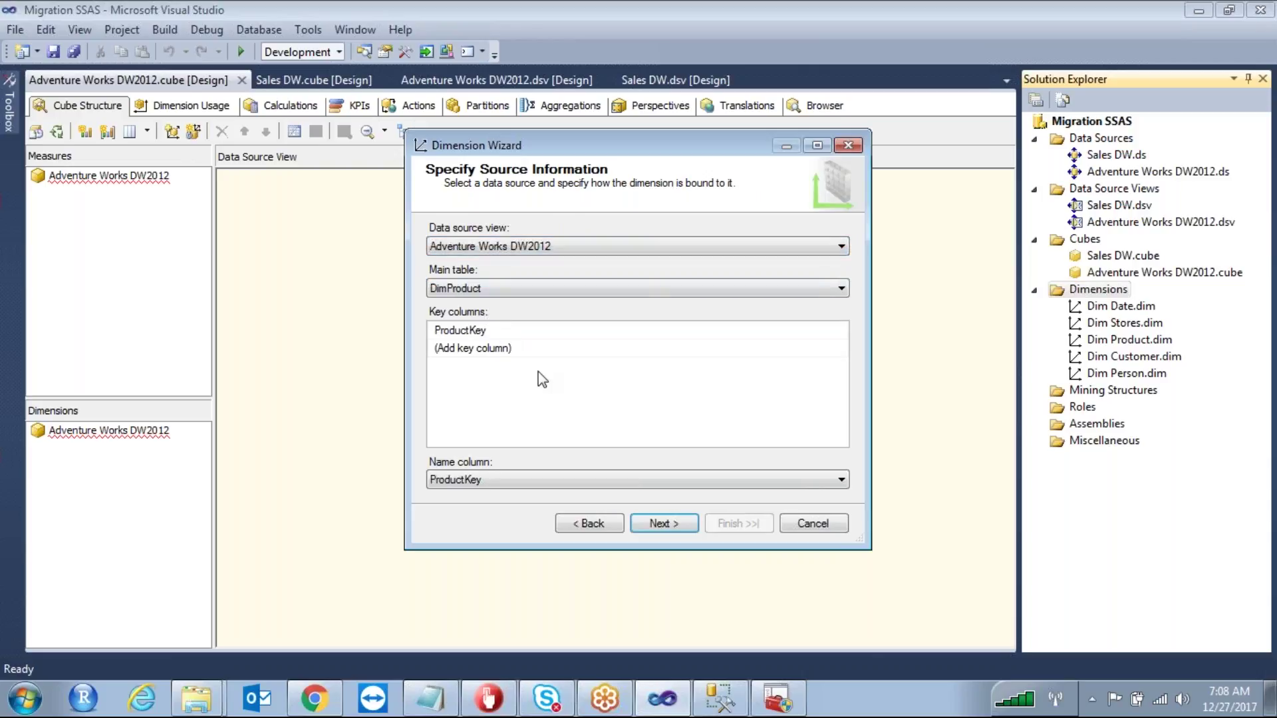
# Step: Finish the product dimension without its related tables under the name Dim Product 1 and close its designer
pyautogui.click(667, 524)
pyautogui.click(436, 246)
pyautogui.click(662, 523)
pyautogui.click(689, 521)
pyautogui.click(727, 522)
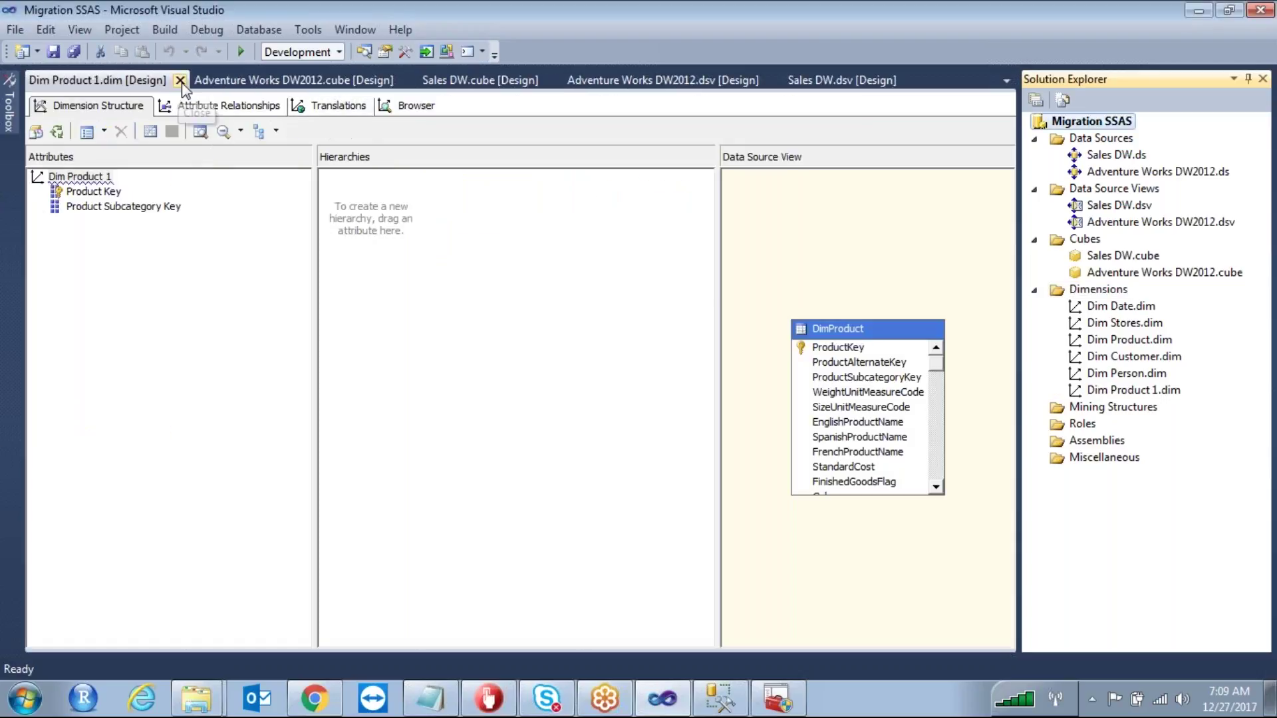
pyautogui.click(180, 81)
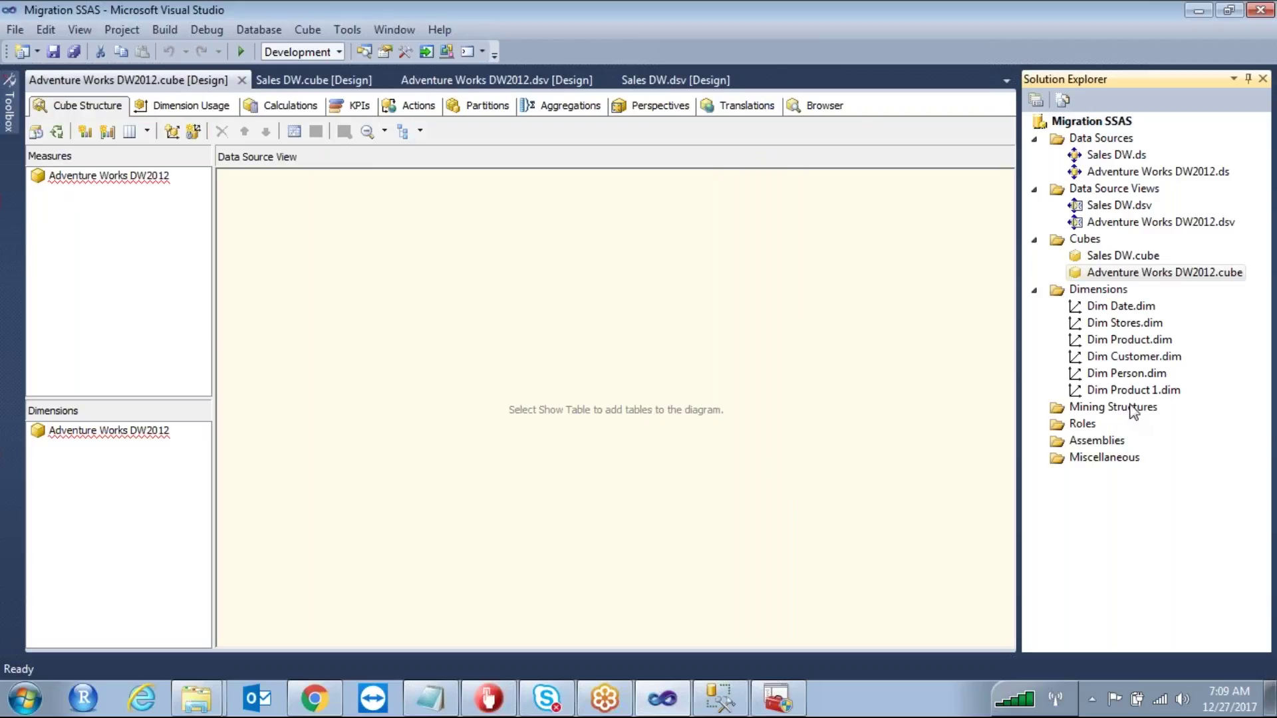
# Step: Add the Dim Product 1 dimension to the Adventure Works DW2012 cube
pyautogui.click(1149, 391)
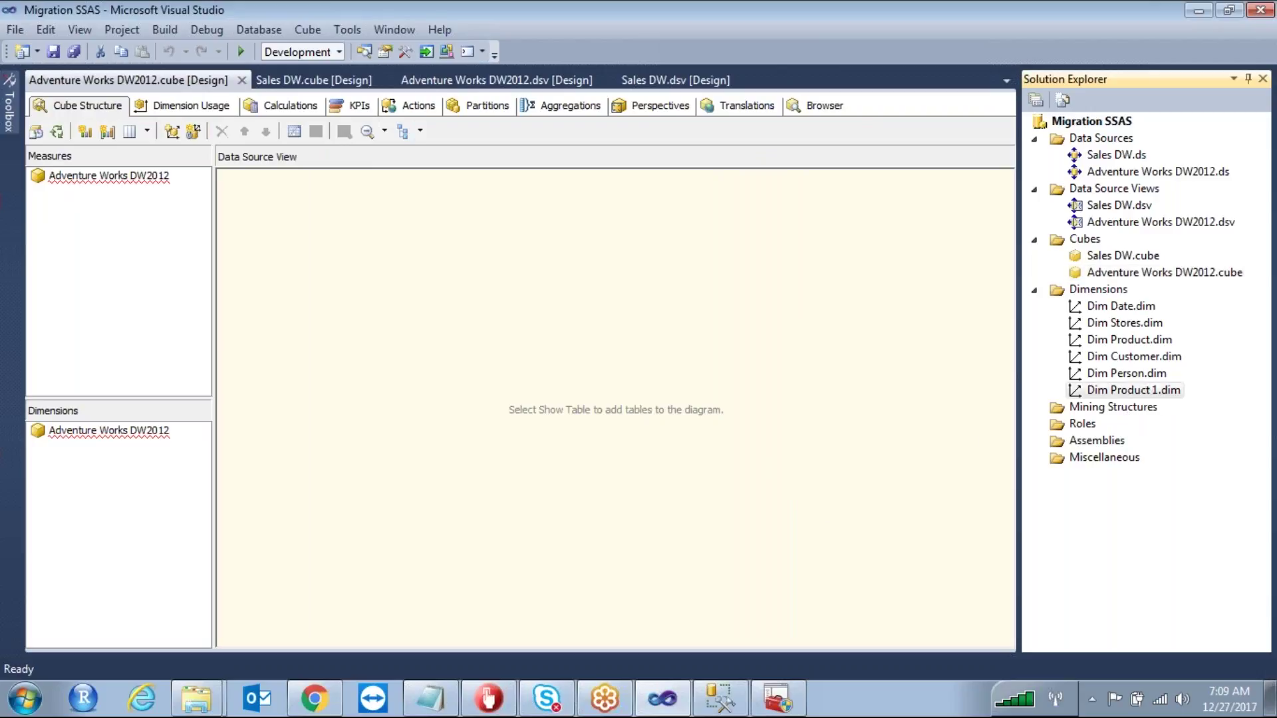
pyautogui.rightClick(134, 427)
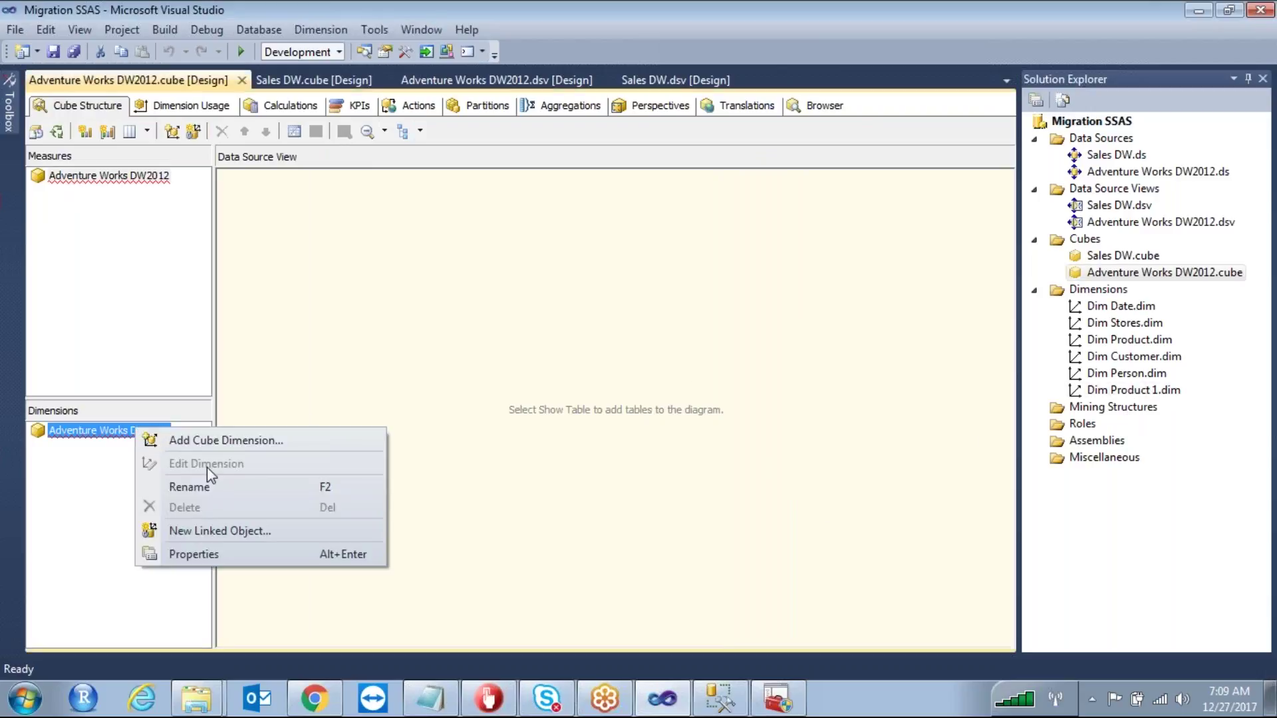
pyautogui.click(249, 441)
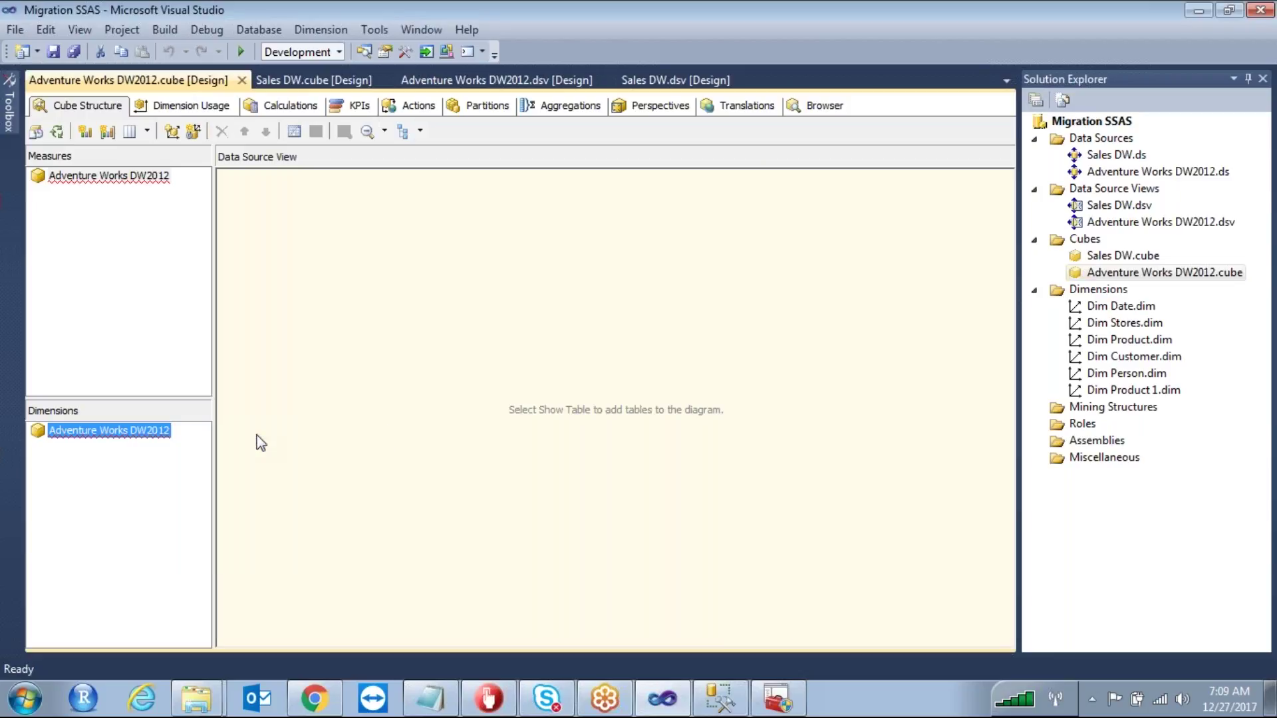
pyautogui.click(590, 192)
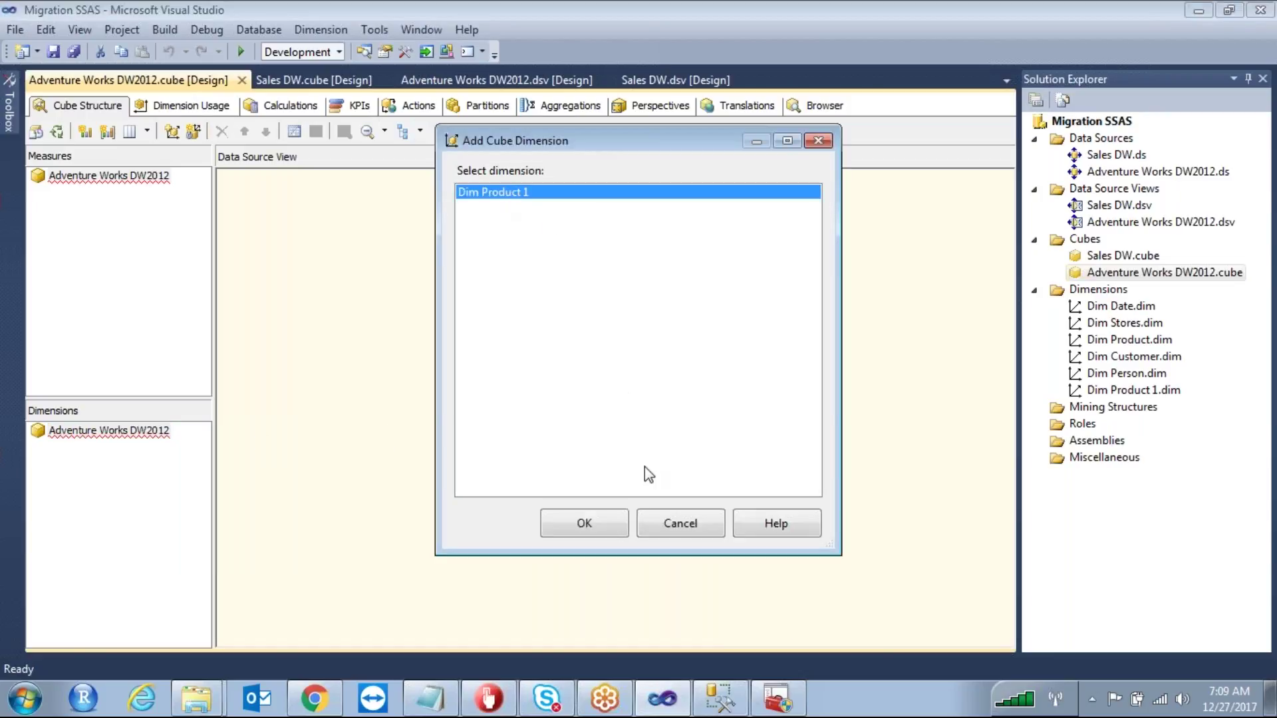
pyautogui.click(619, 513)
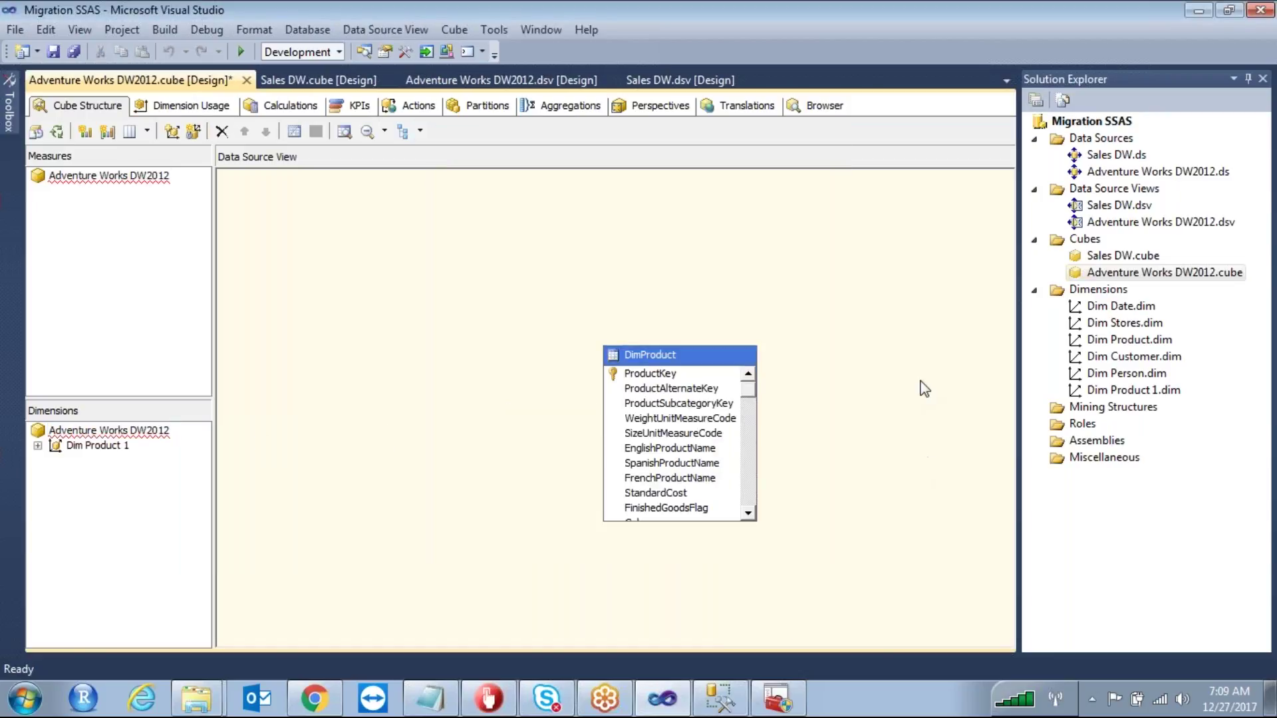
# Step: Open the Dim Product 1 dimension to check its structure and close it again
pyautogui.rightClick(1128, 290)
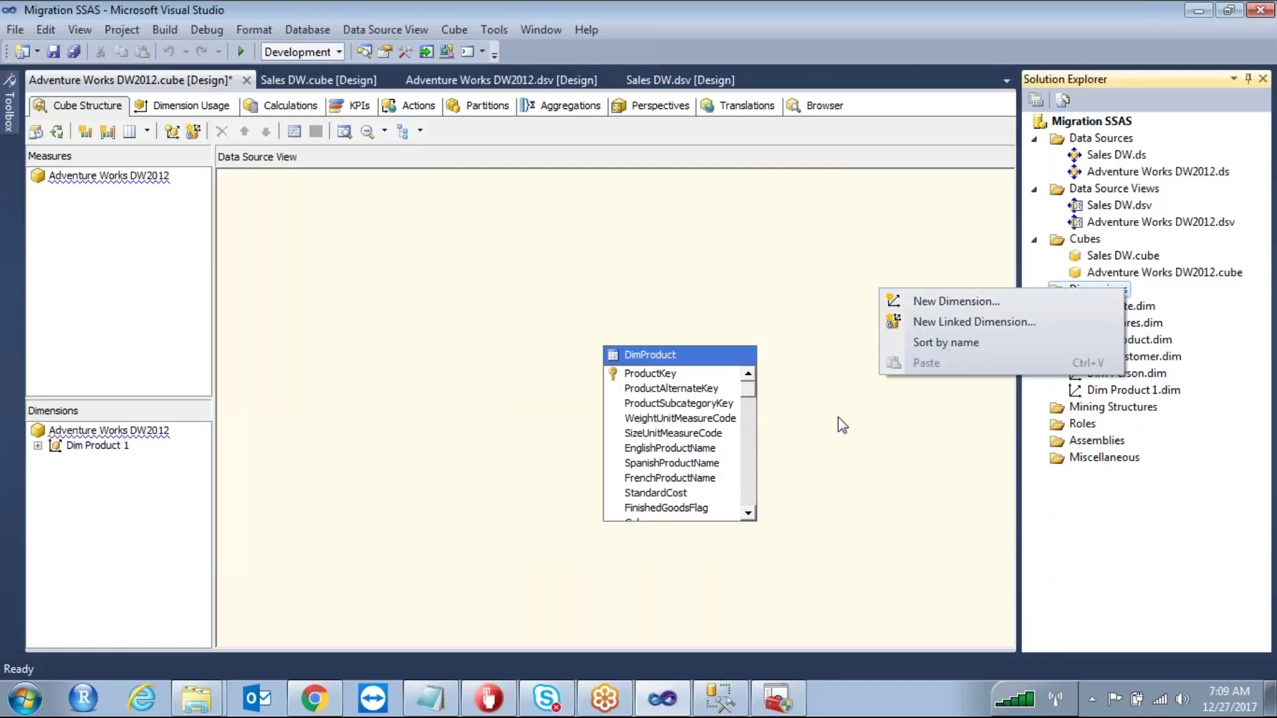
pyautogui.click(859, 452)
pyautogui.click(1124, 390)
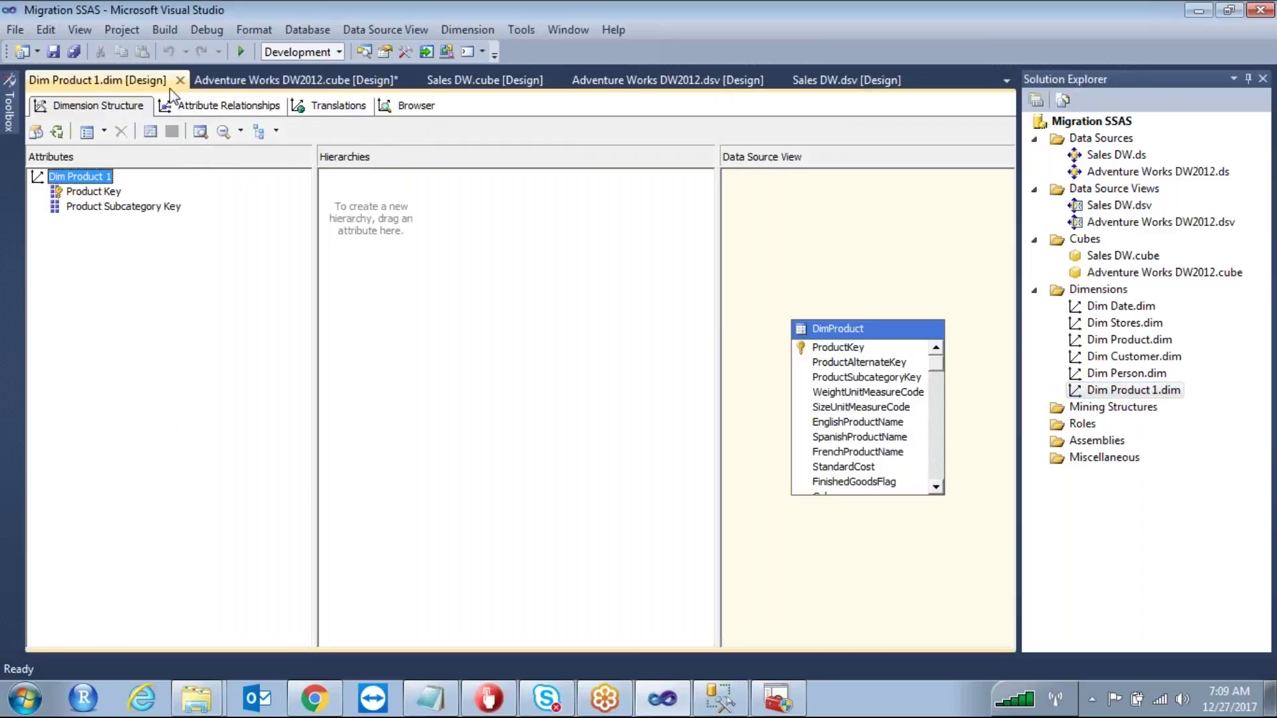
pyautogui.click(179, 80)
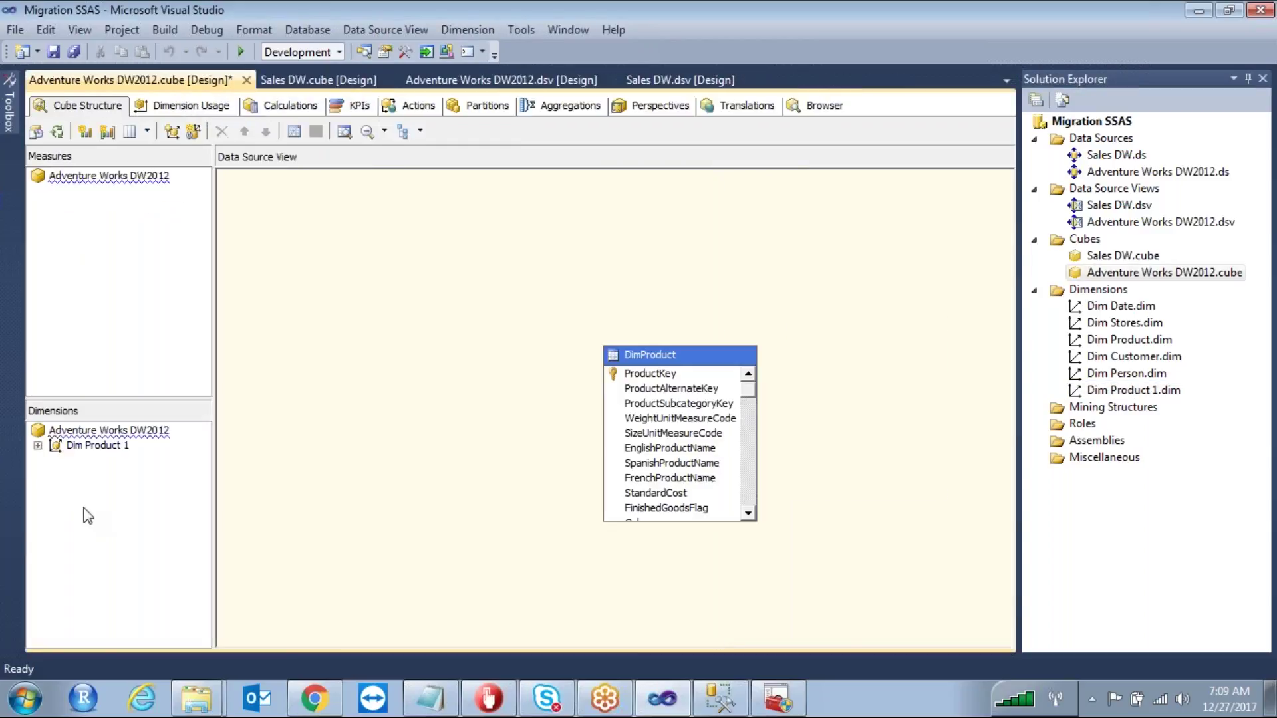
# Step: Examine the attributes of Dim Product 1 inside the cube, keeping the cube designer open
pyautogui.click(38, 445)
pyautogui.click(57, 476)
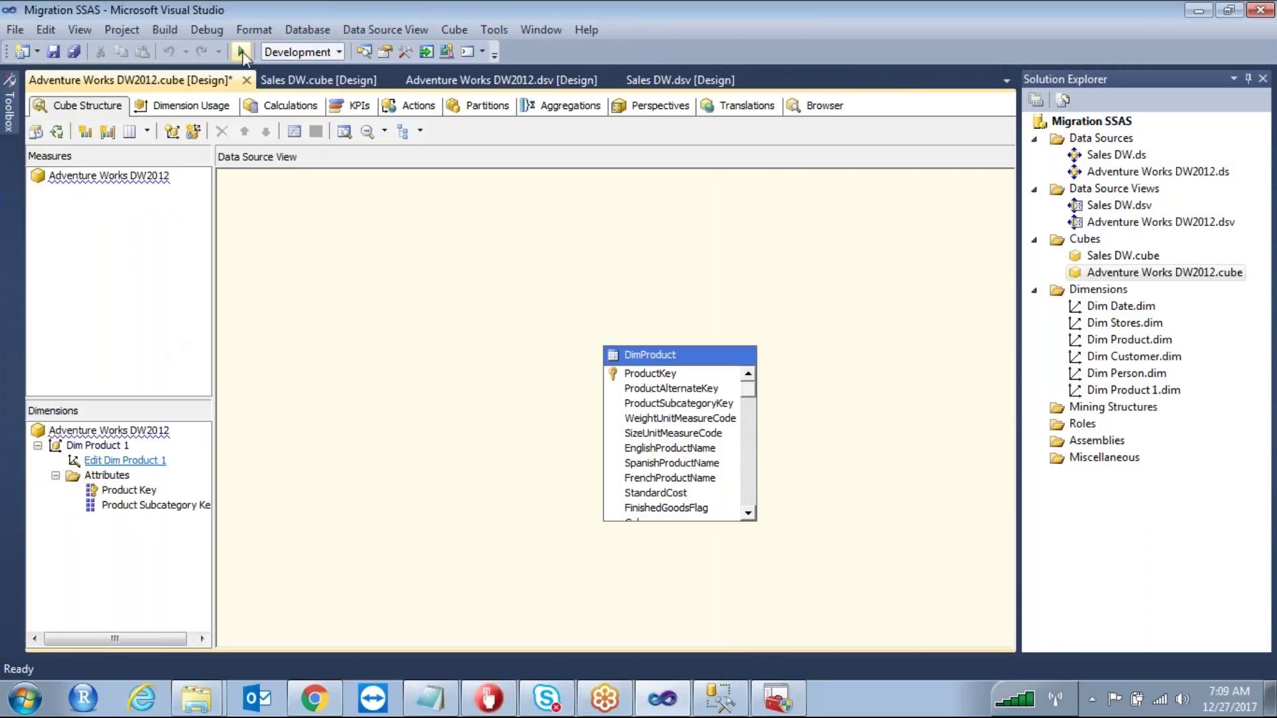
pyautogui.click(246, 80)
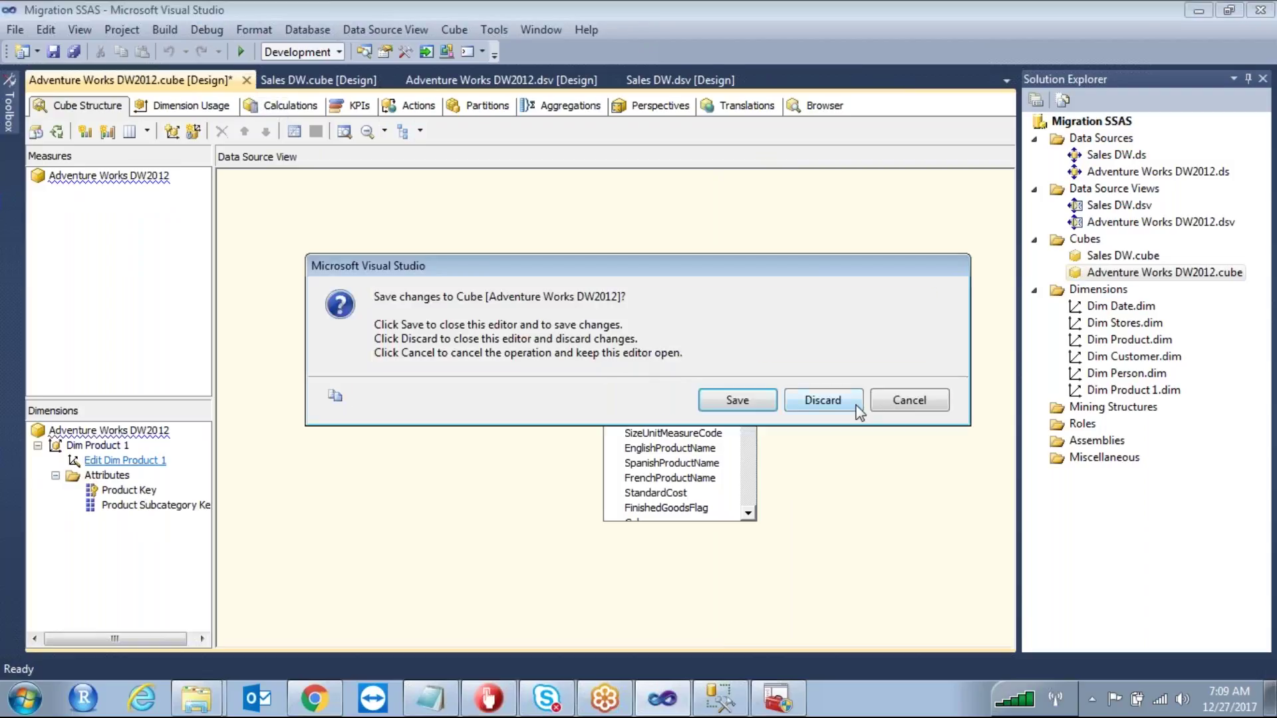
pyautogui.click(902, 402)
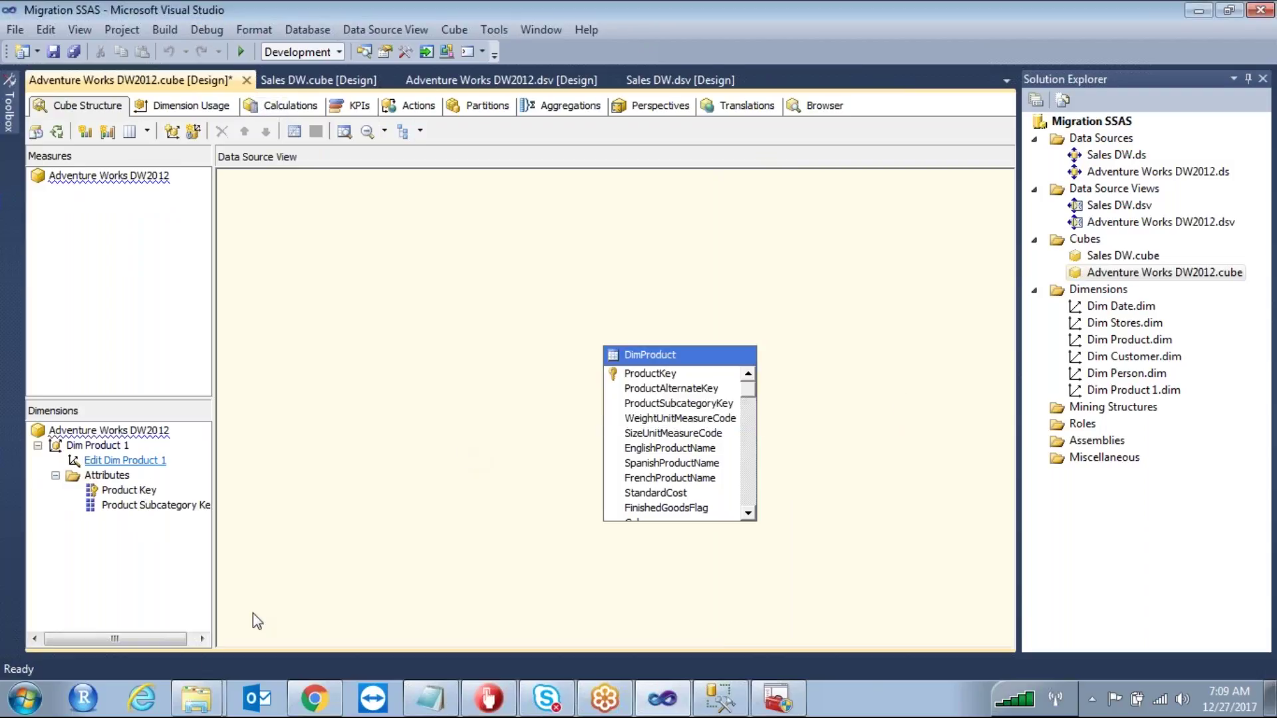
pyautogui.moveTo(156, 635); pyautogui.dragTo(184, 628)
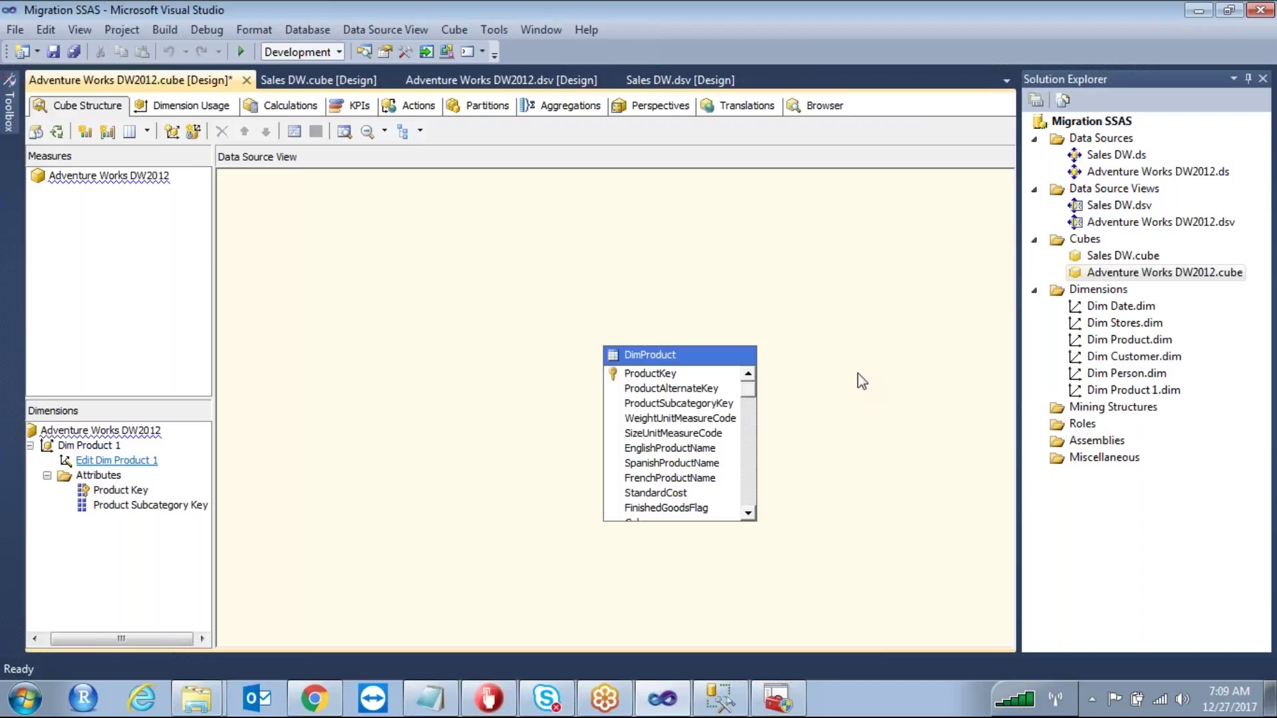
# Step: Start a new dimension from an existing table, using the Adventure Works DW2012 data source view and DimProductSubcategory as main table
pyautogui.rightClick(1122, 291)
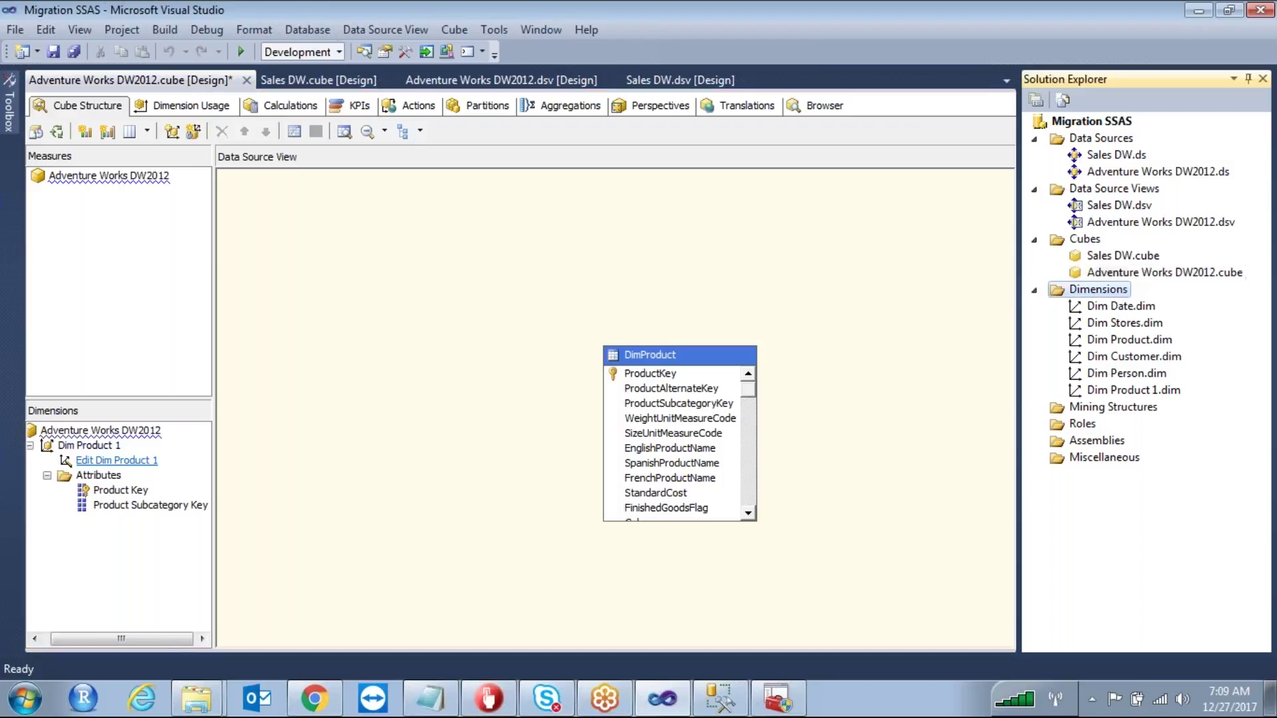
pyautogui.click(957, 302)
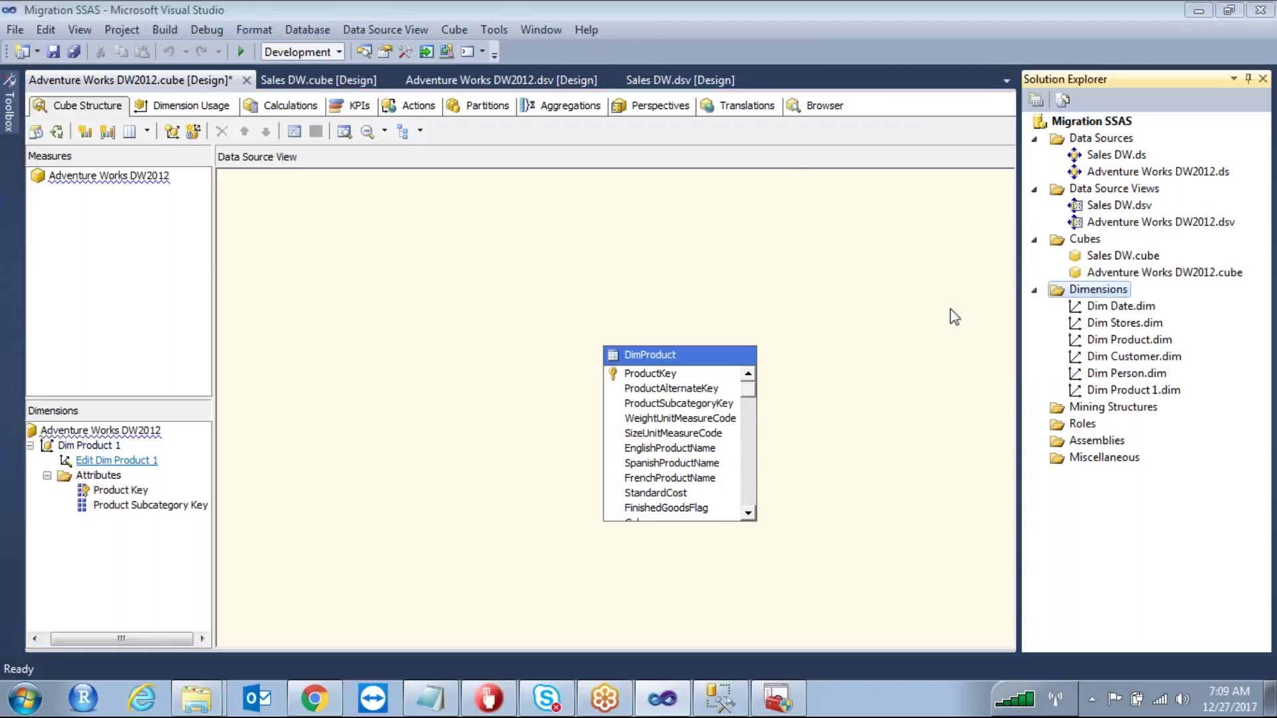
pyautogui.click(668, 522)
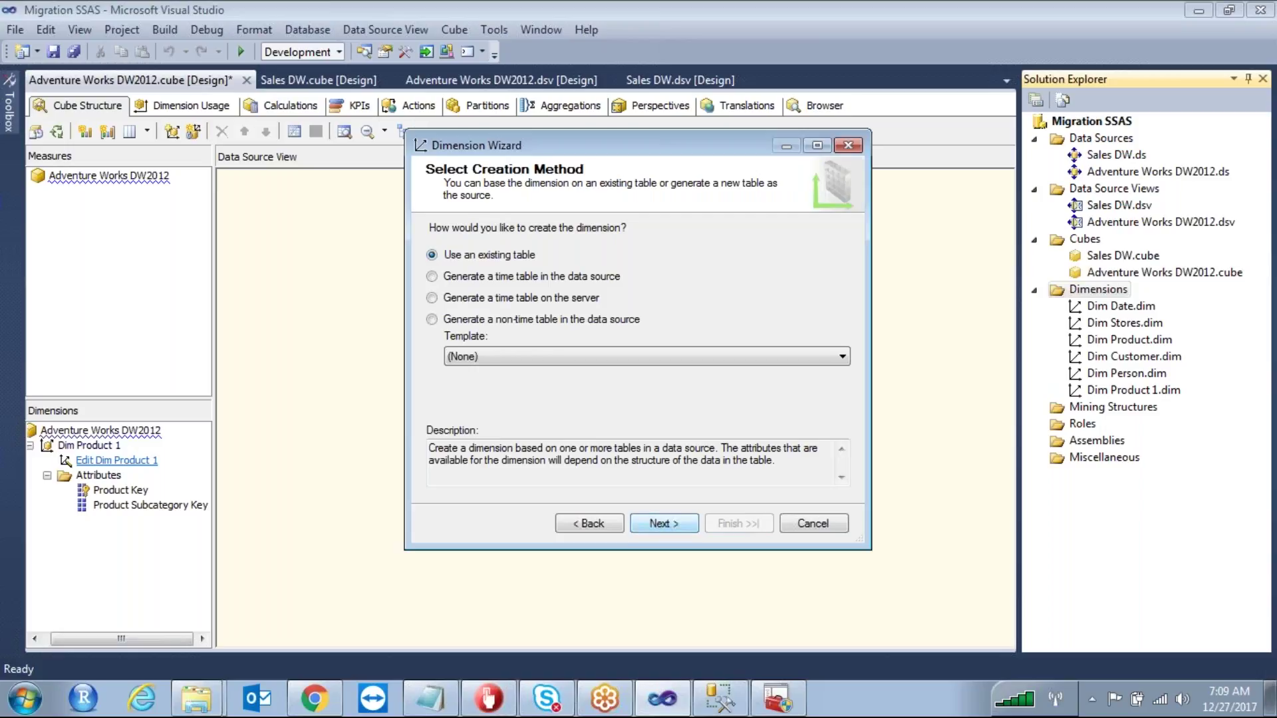
pyautogui.press('Return')
pyautogui.click(596, 248)
pyautogui.click(598, 277)
pyautogui.click(557, 286)
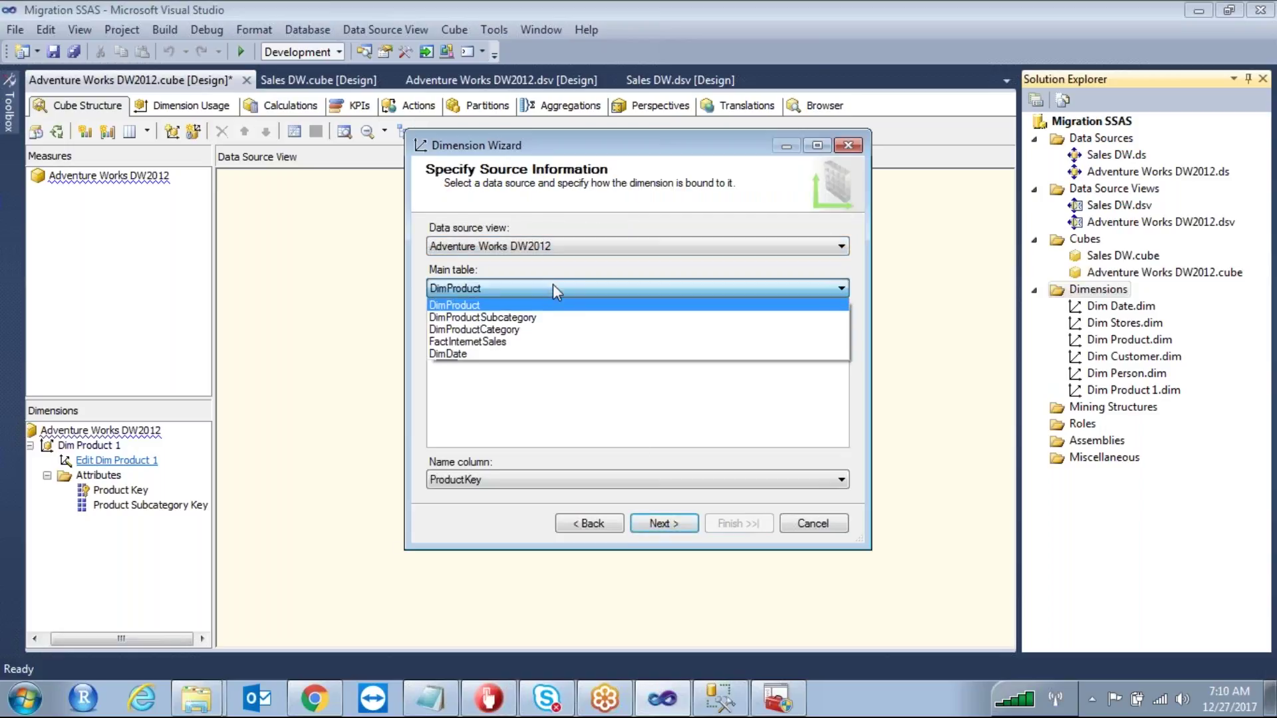
pyautogui.click(525, 318)
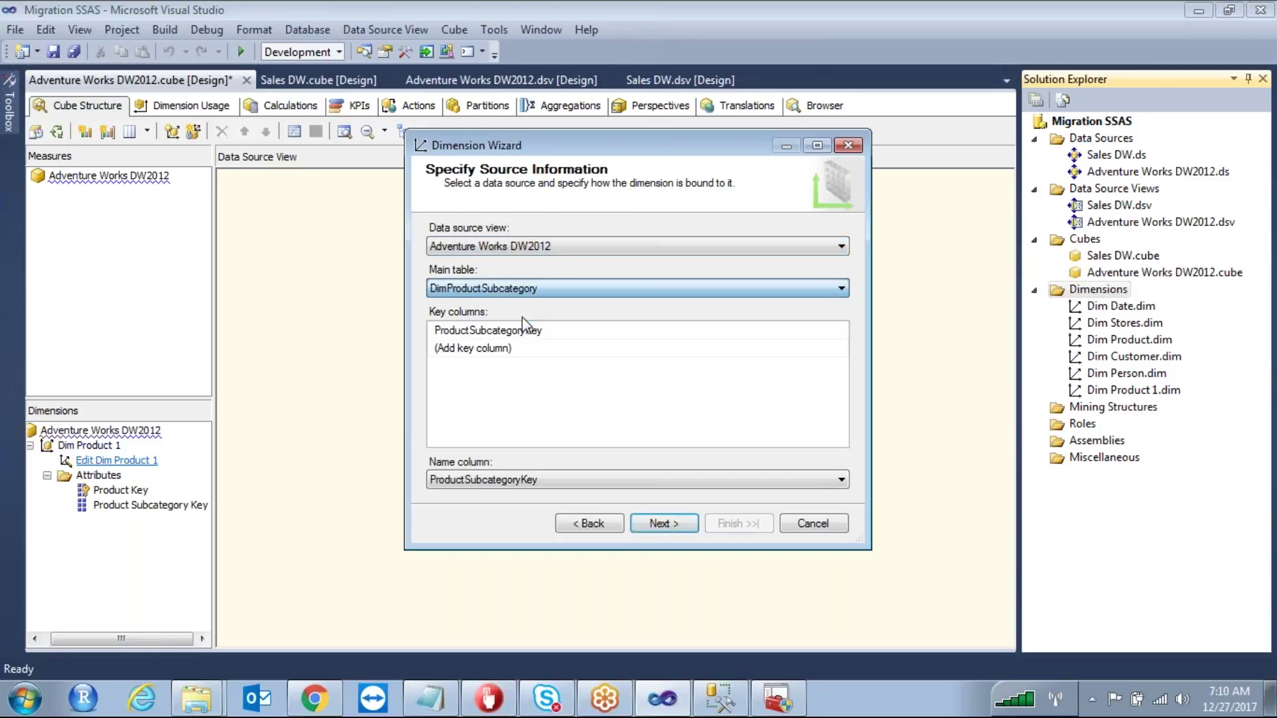
# Step: Finish the subcategory dimension without the related DimProductCategory table as Dim Product Subcategory and close its designer
pyautogui.click(655, 525)
pyautogui.click(656, 526)
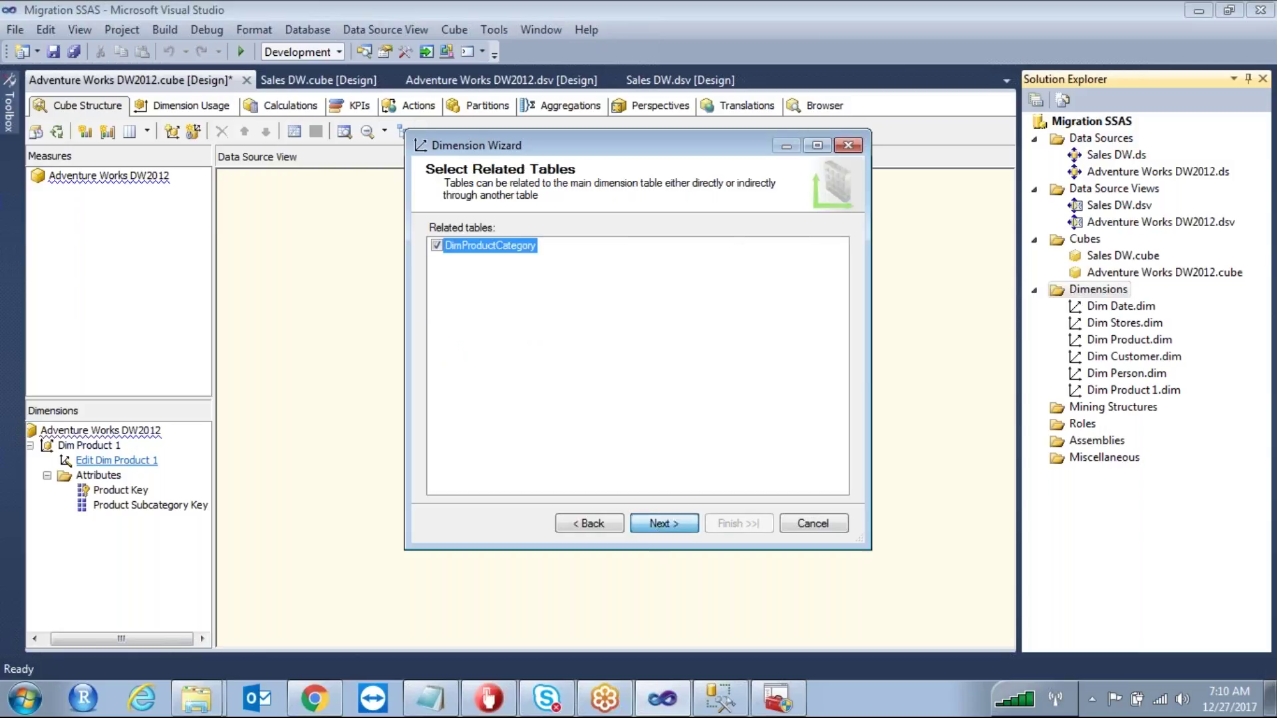
pyautogui.click(585, 525)
pyautogui.click(671, 524)
pyautogui.click(671, 525)
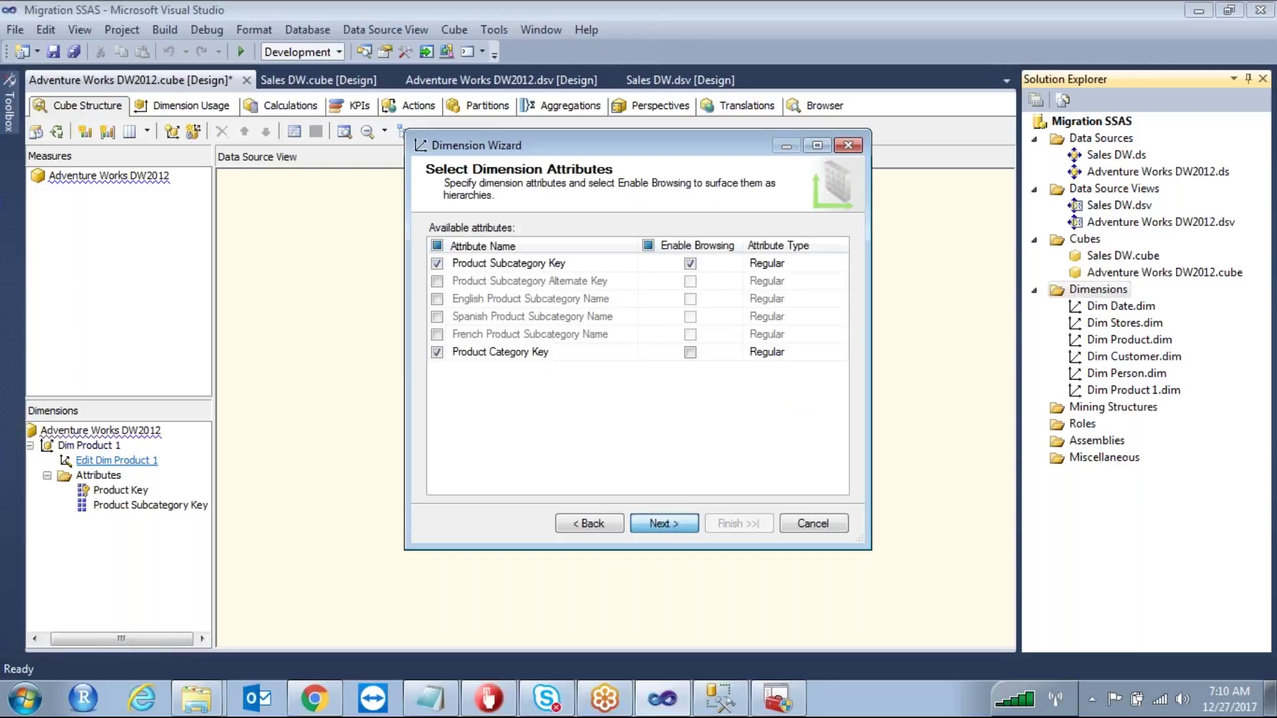
pyautogui.click(753, 523)
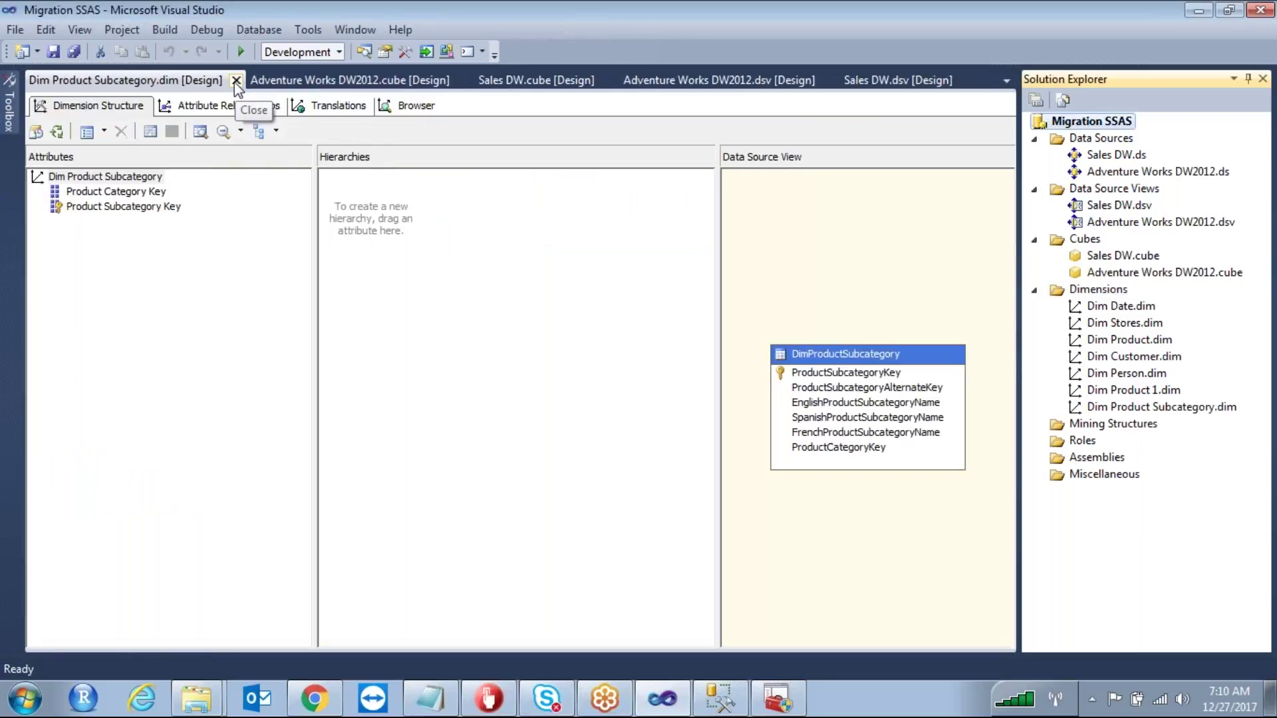
pyautogui.click(236, 81)
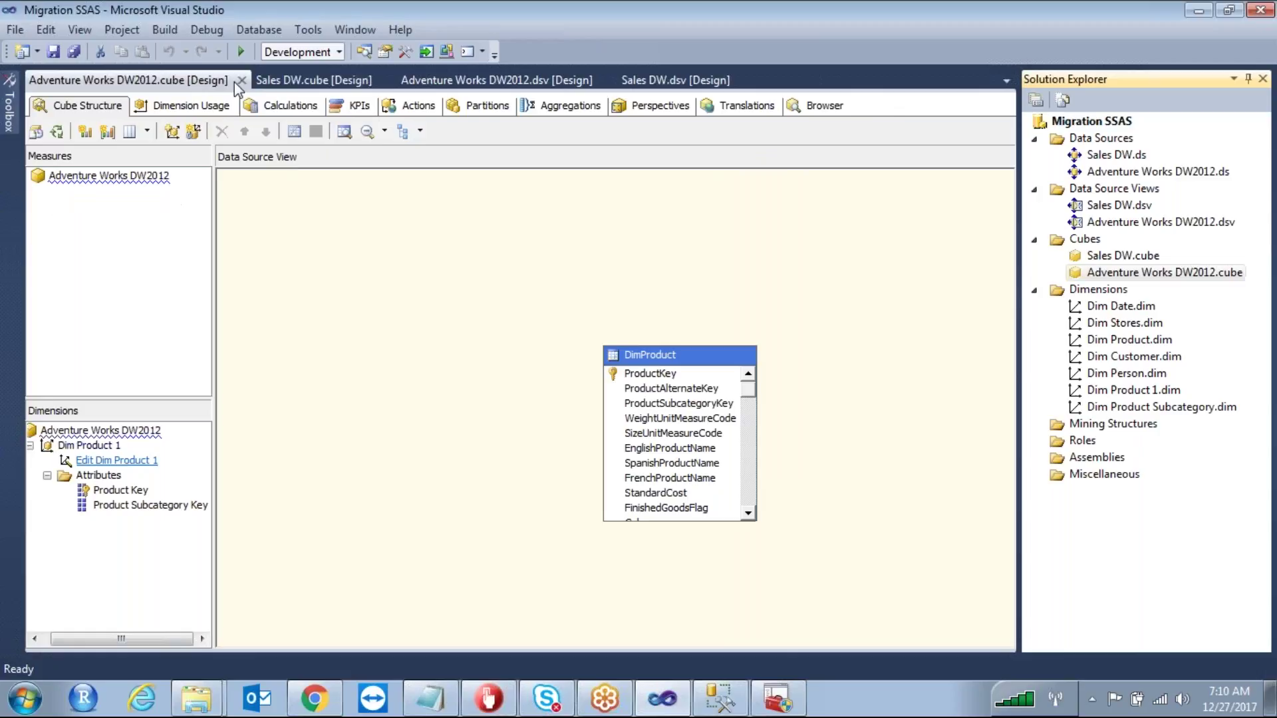
# Step: Add the Dim Product Subcategory dimension to the Adventure Works DW2012 cube and collapse Dim Product 1 in the dimension list
pyautogui.click(47, 476)
pyautogui.rightClick(137, 434)
pyautogui.click(184, 445)
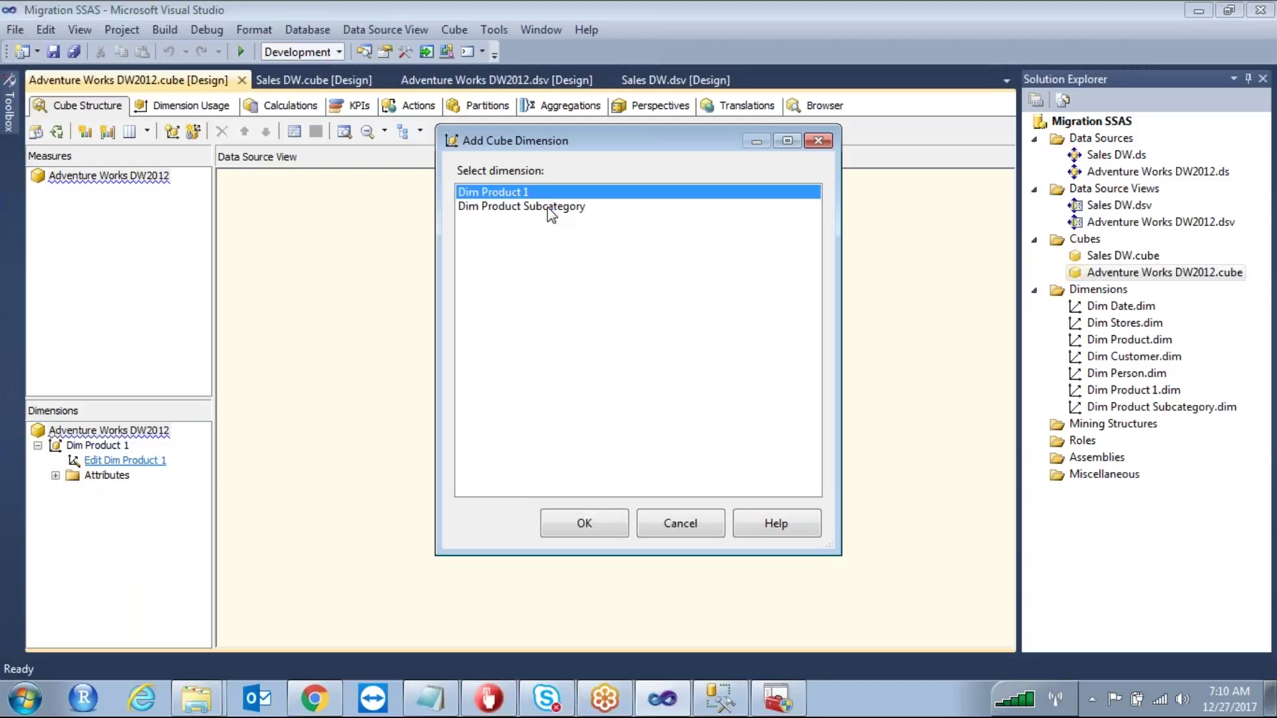
pyautogui.click(549, 208)
pyautogui.click(578, 517)
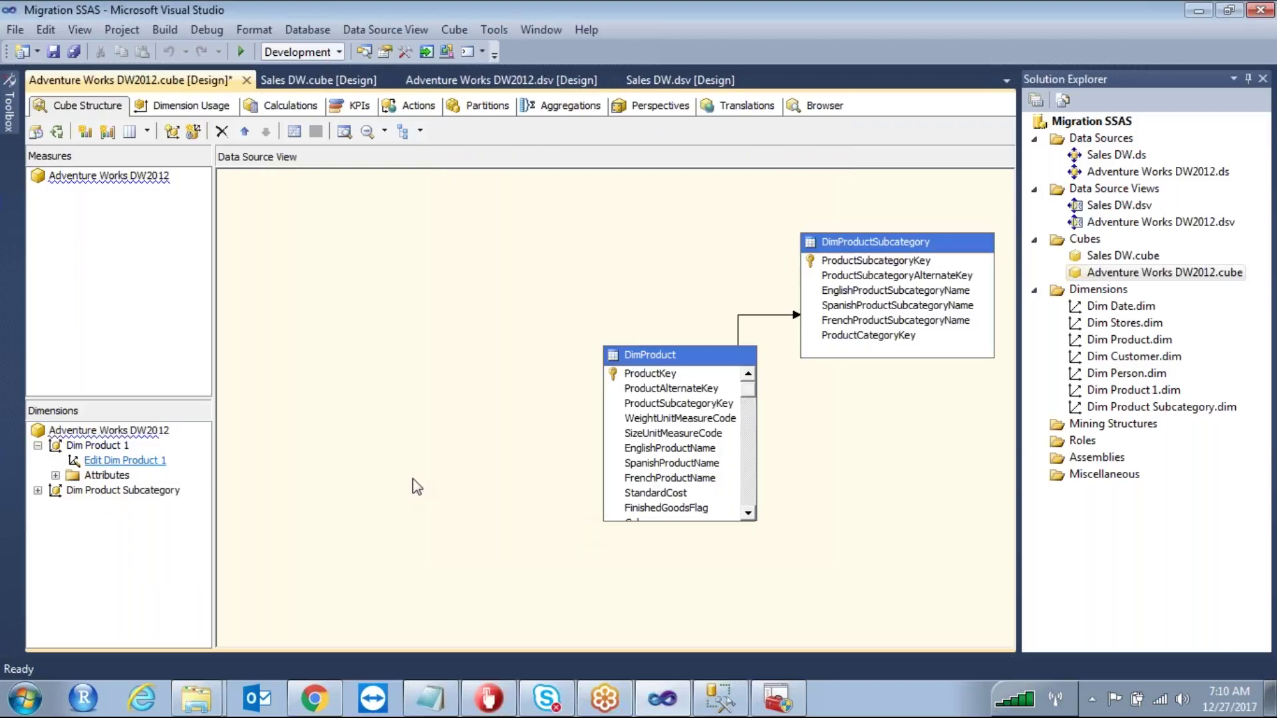
pyautogui.click(38, 445)
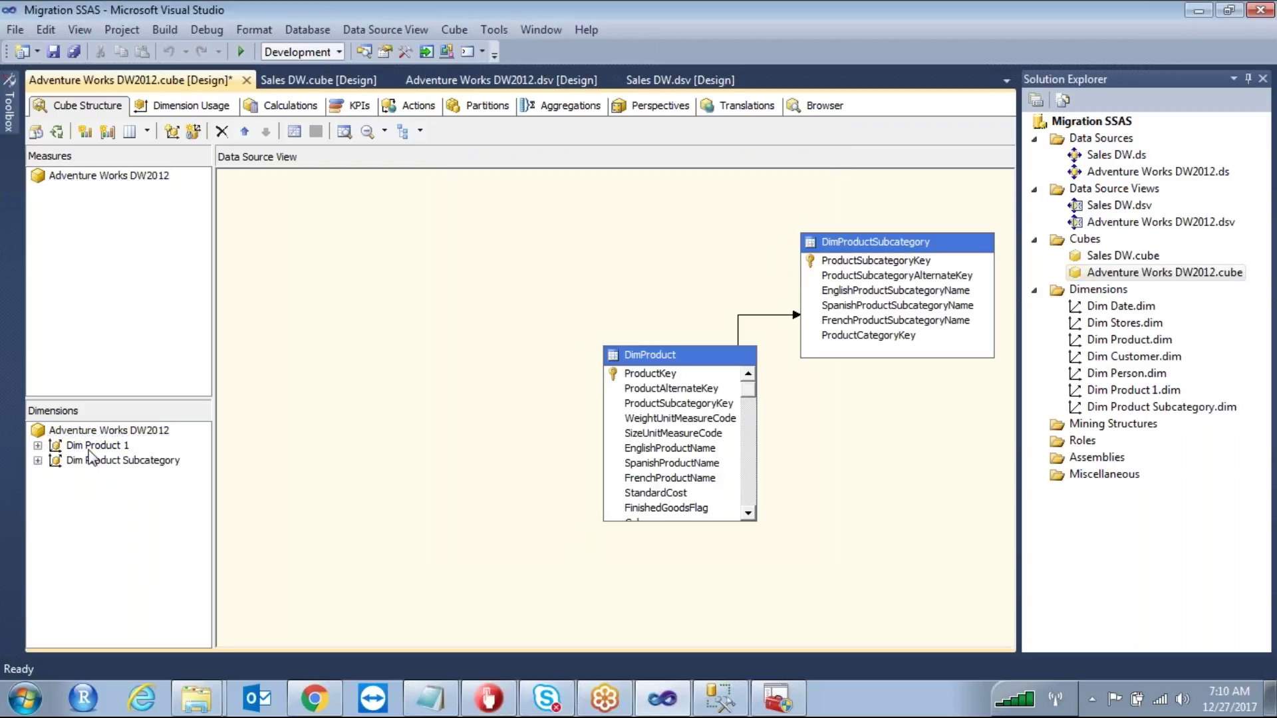
pyautogui.click(113, 461)
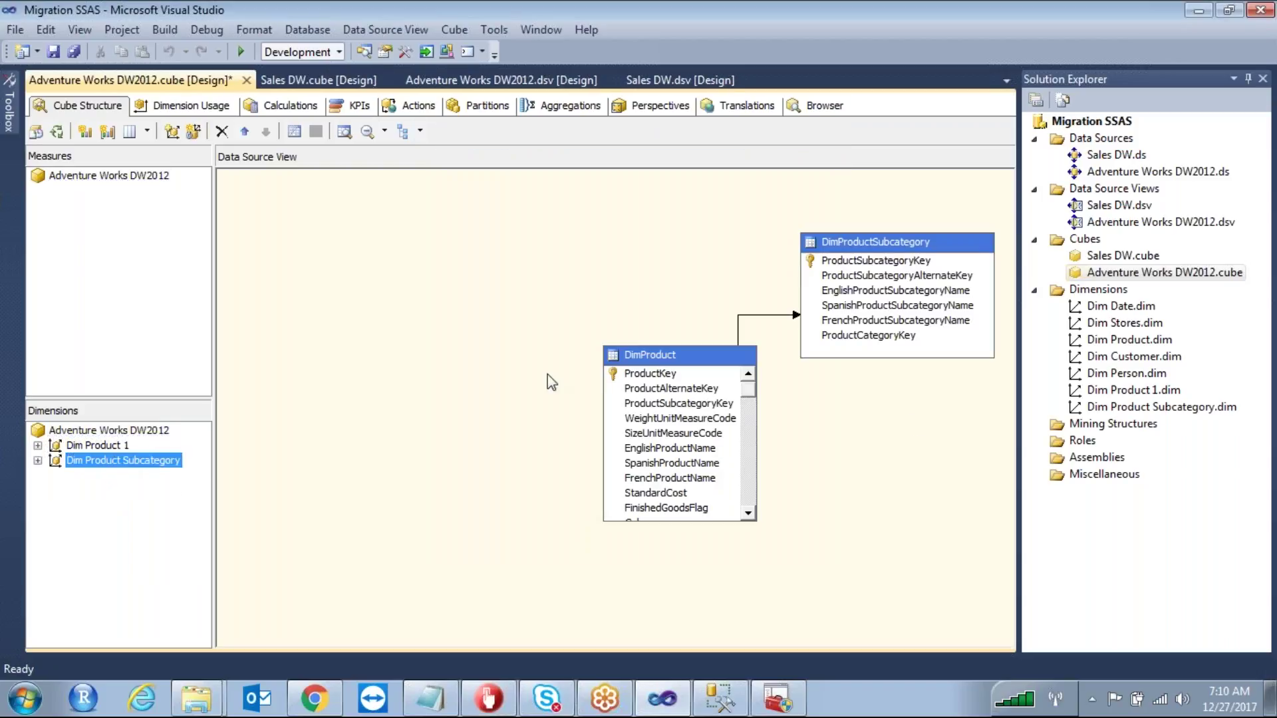
# Step: Start a new dimension from an existing table, using the Adventure Works DW2012 data source view and DimProductCategory as main table
pyautogui.click(1103, 290)
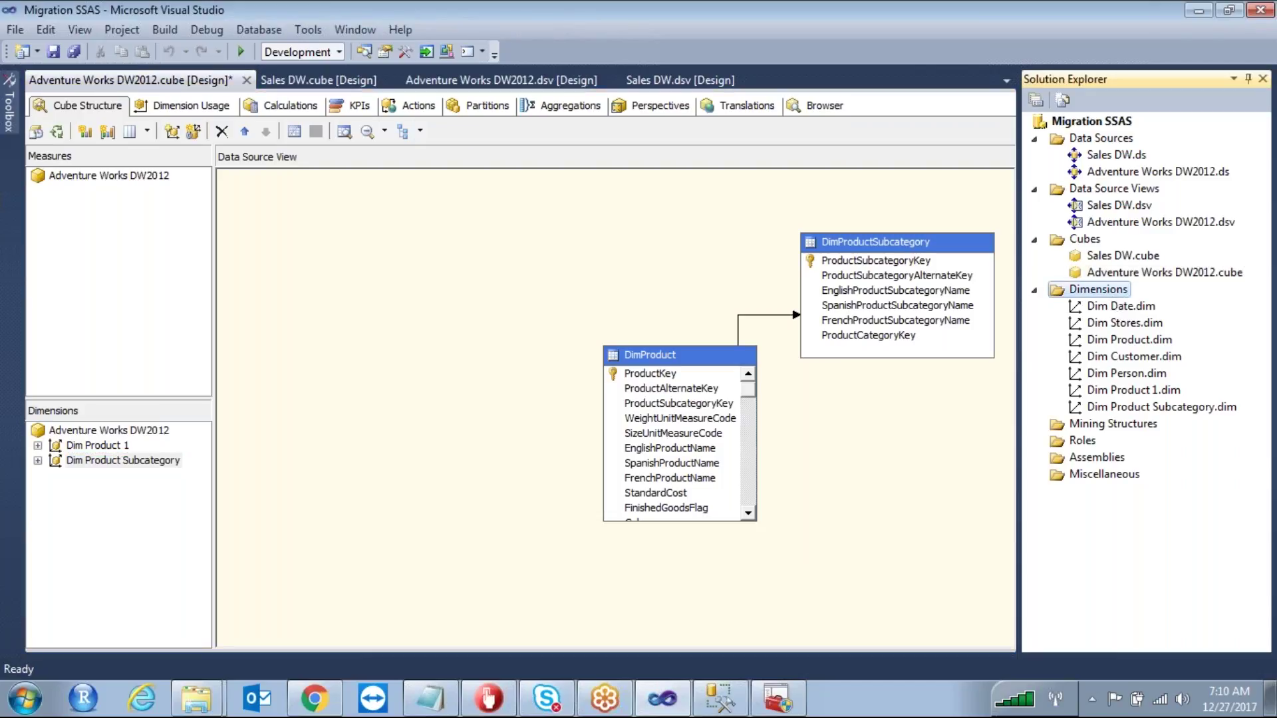
pyautogui.rightClick(1107, 290)
pyautogui.click(963, 309)
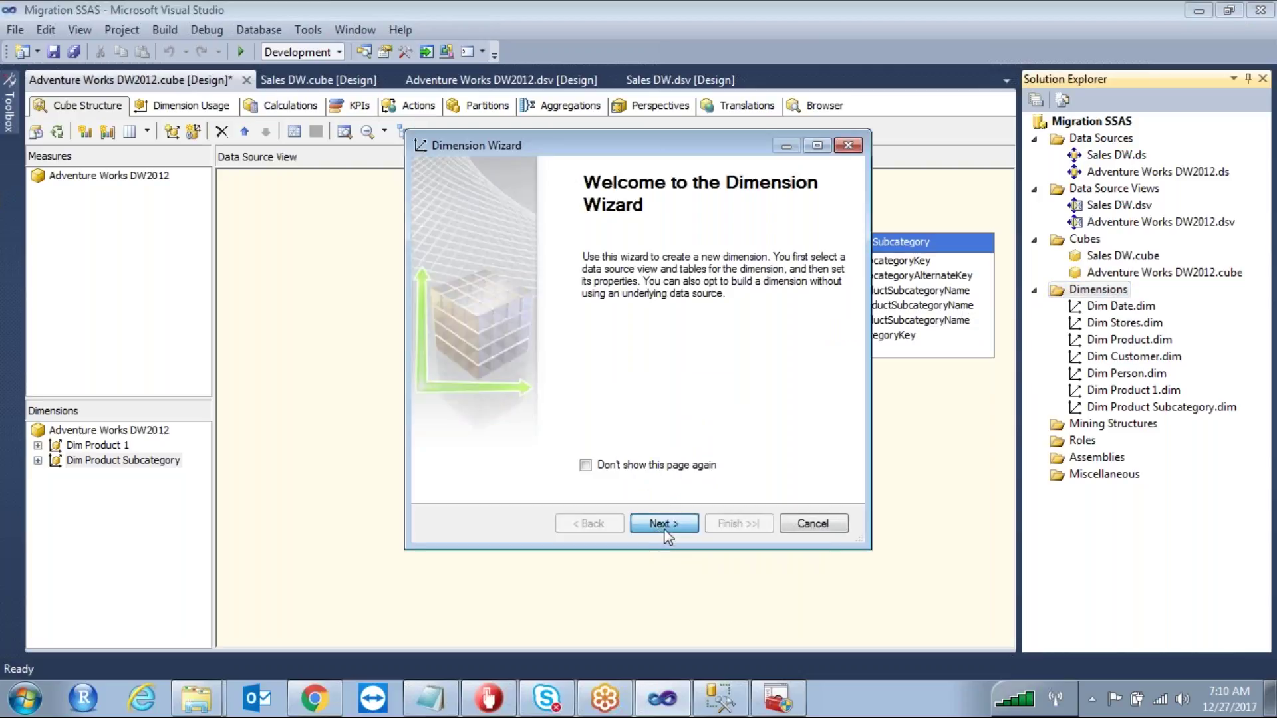
pyautogui.click(659, 528)
pyautogui.click(661, 524)
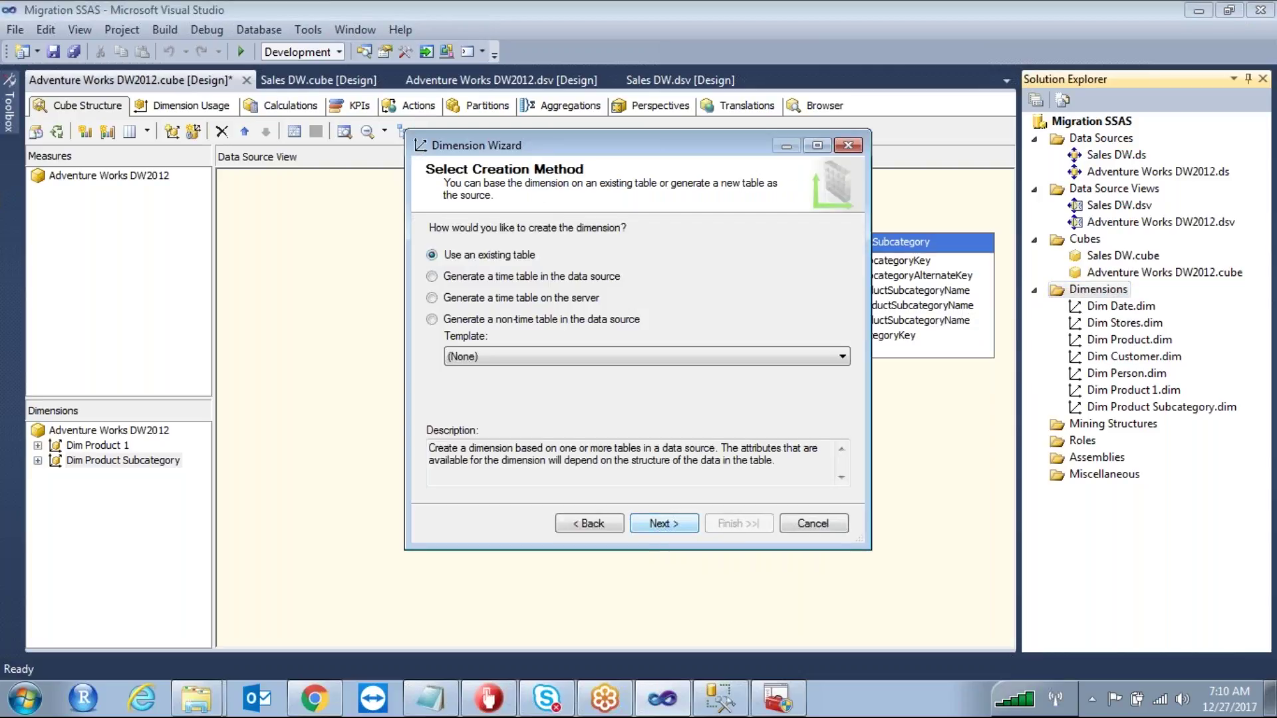
pyautogui.click(648, 246)
pyautogui.click(567, 277)
pyautogui.click(565, 286)
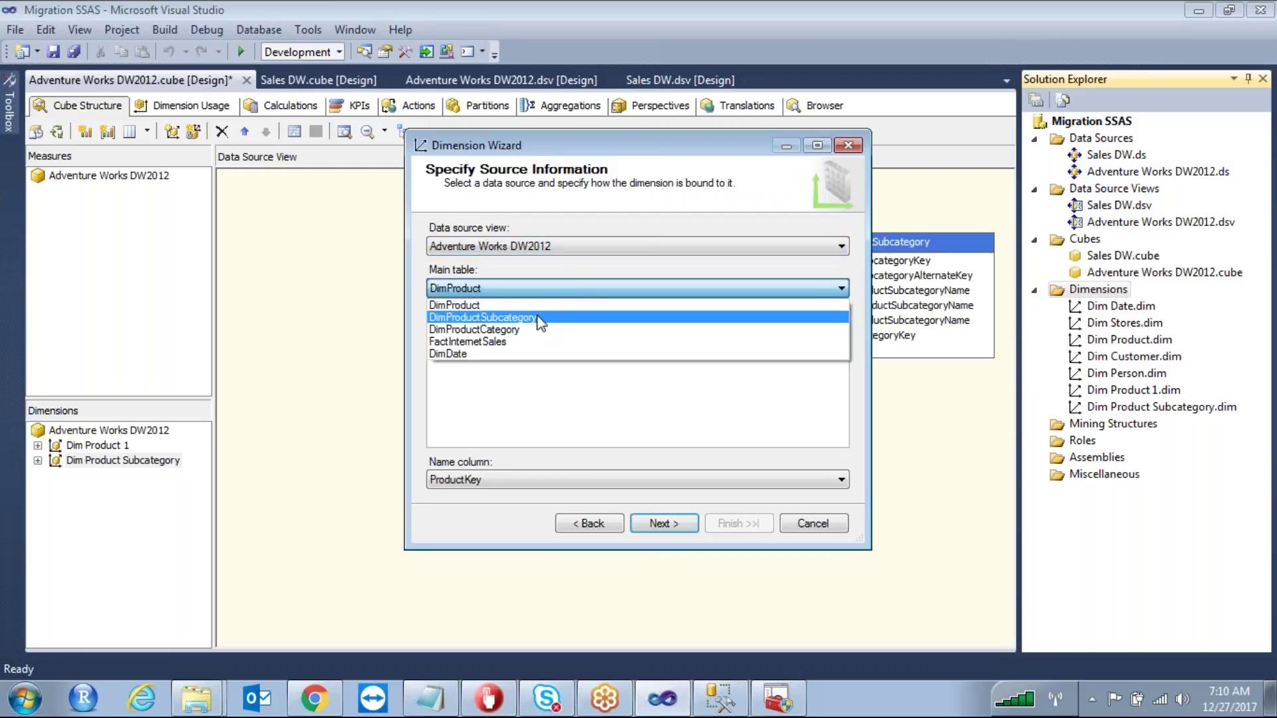
pyautogui.click(519, 330)
# Step: Finish the category dimension with only the Product Category Key attribute as Dim Product Category and close its designer
pyautogui.click(689, 524)
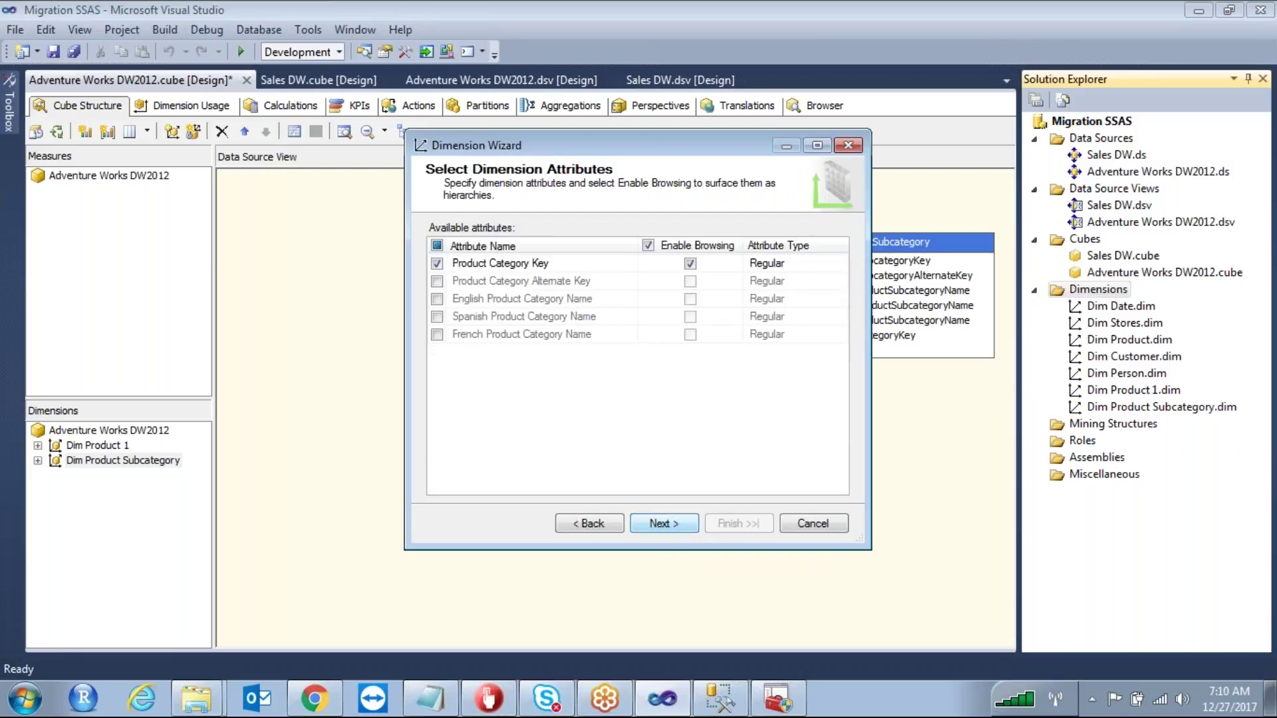
pyautogui.click(665, 524)
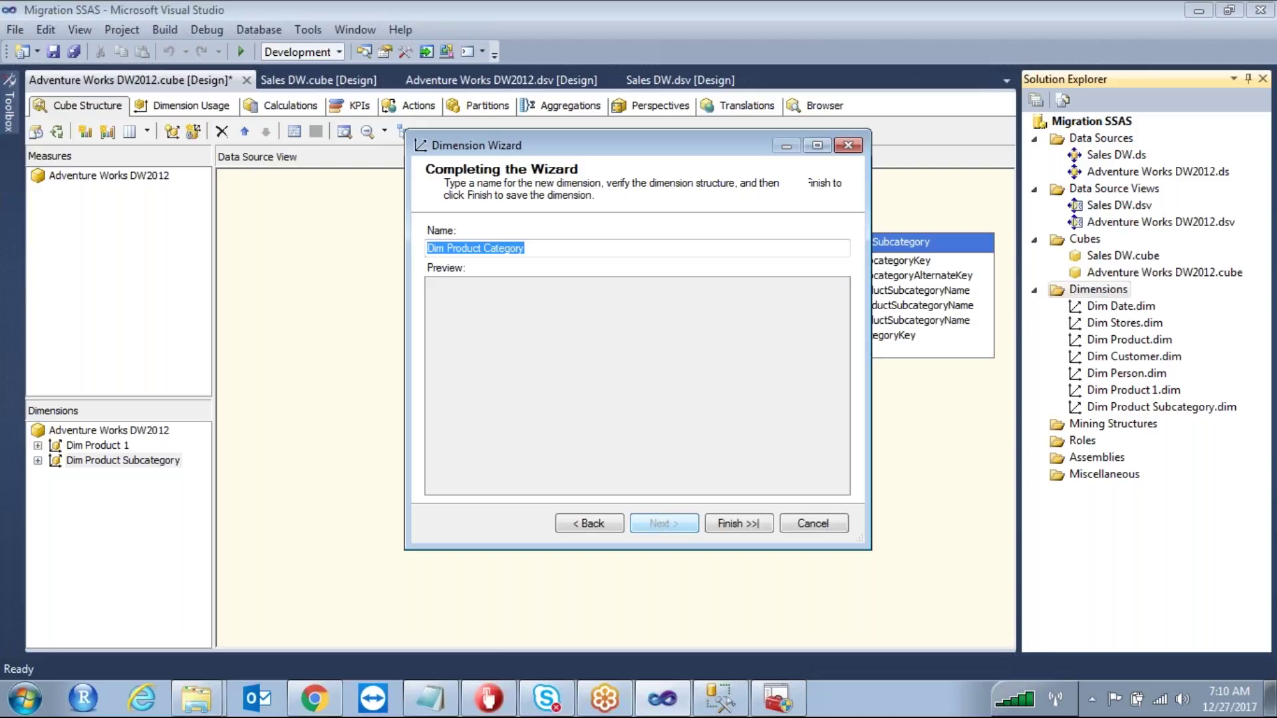
pyautogui.click(734, 523)
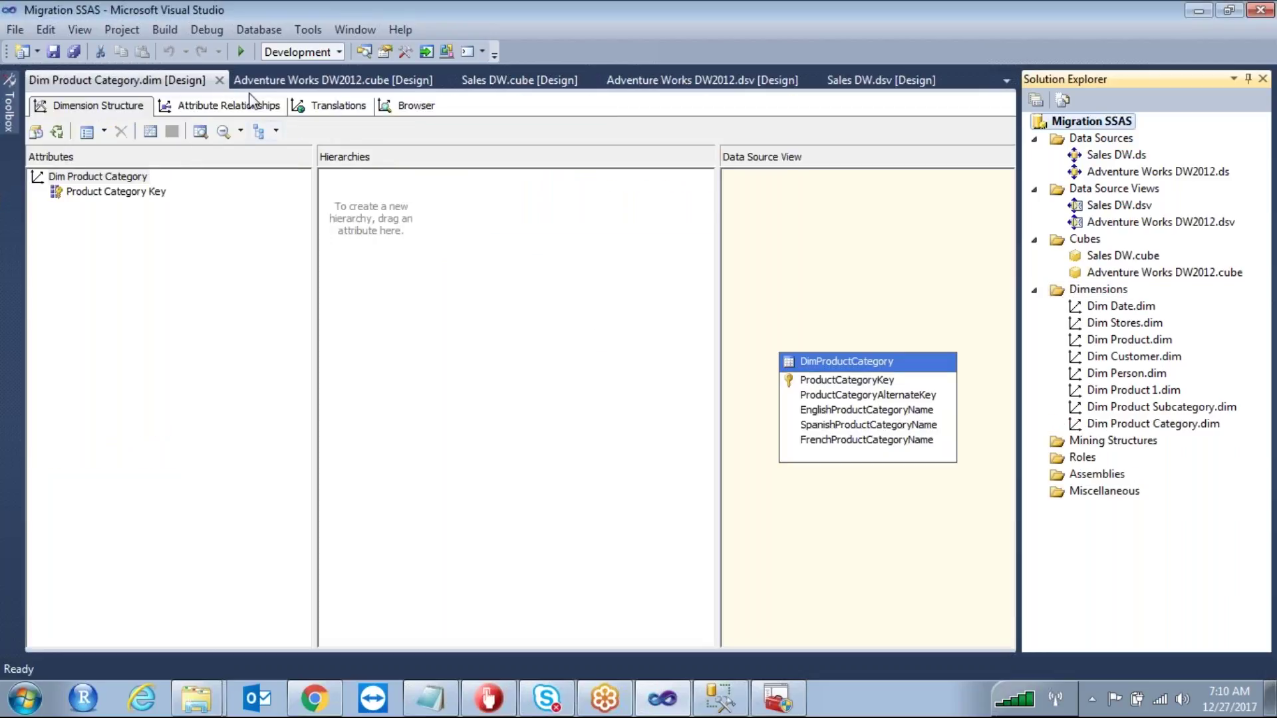
pyautogui.click(219, 81)
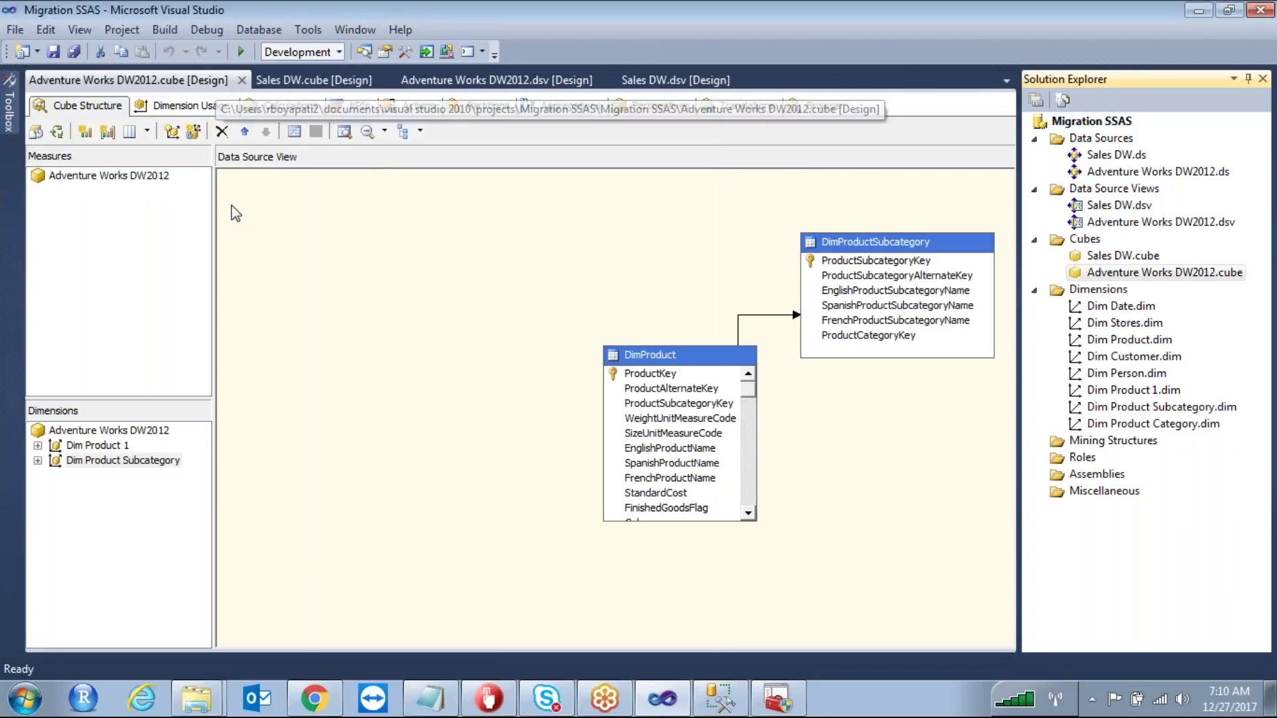
# Step: Add a new measure group to the Adventure Works DW2012 cube based on the FactInternetSales table
pyautogui.click(128, 177)
pyautogui.rightClick(128, 178)
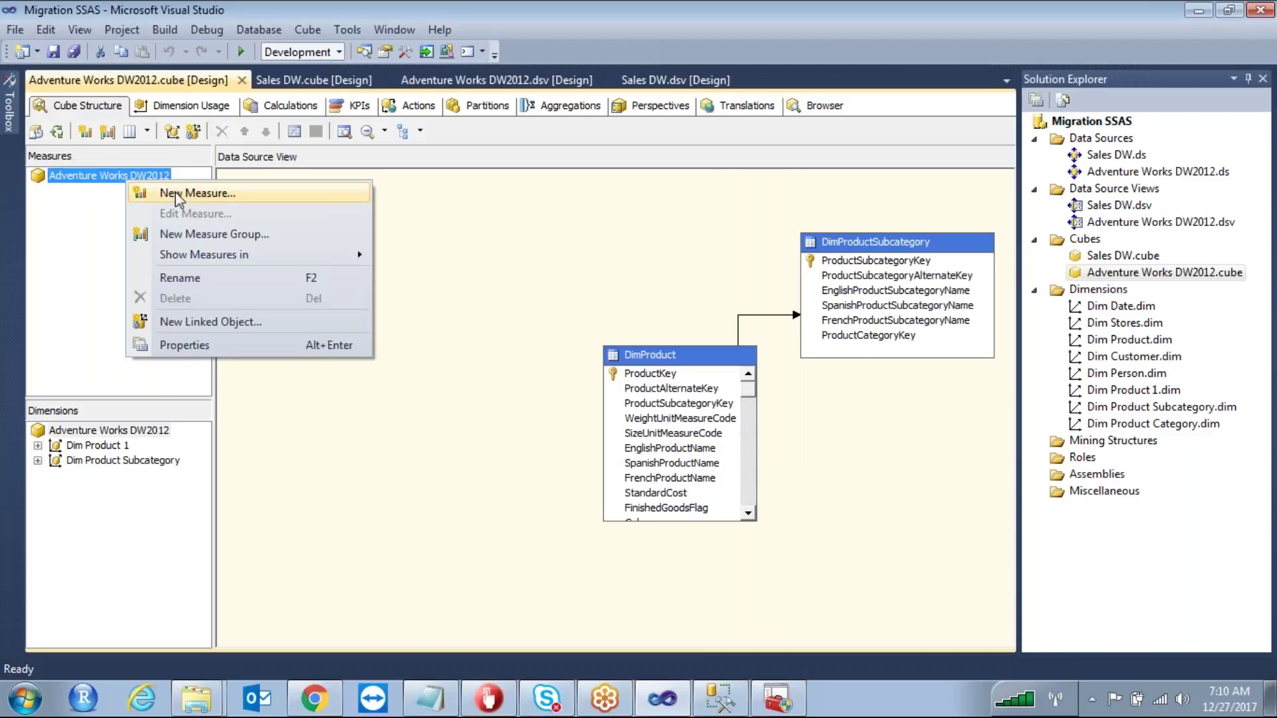
pyautogui.click(217, 236)
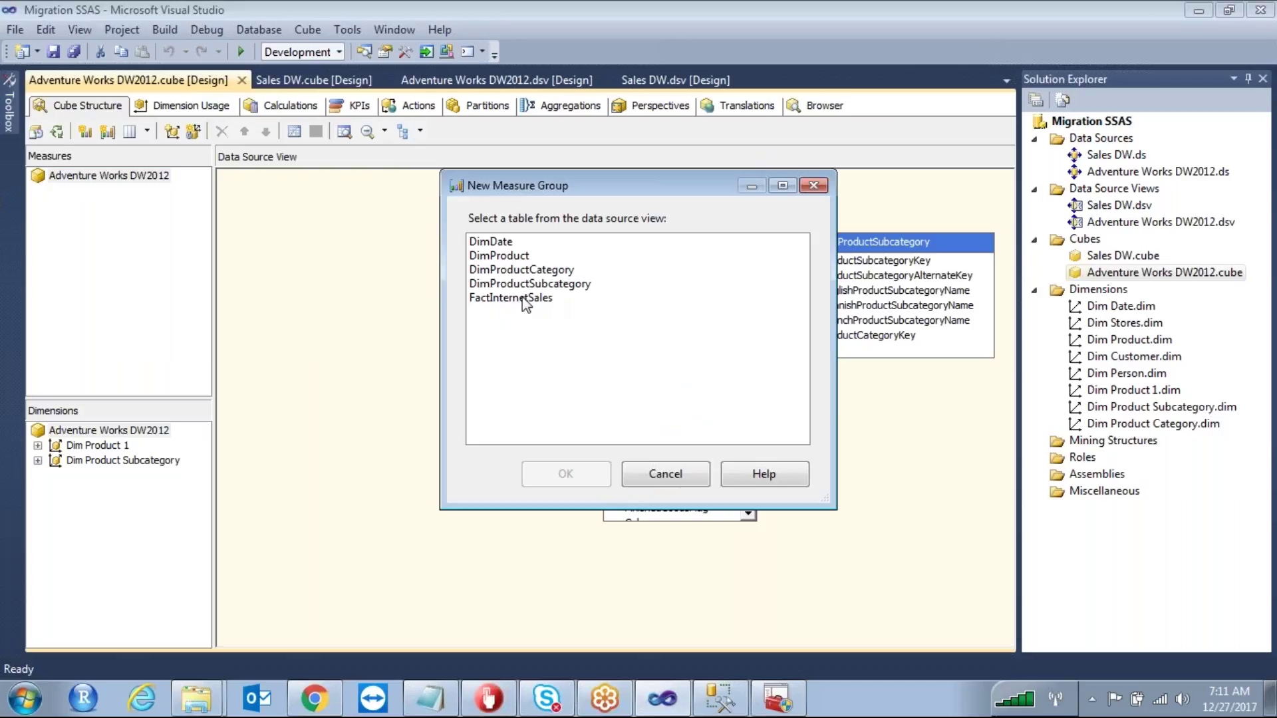
pyautogui.click(524, 299)
pyautogui.click(566, 473)
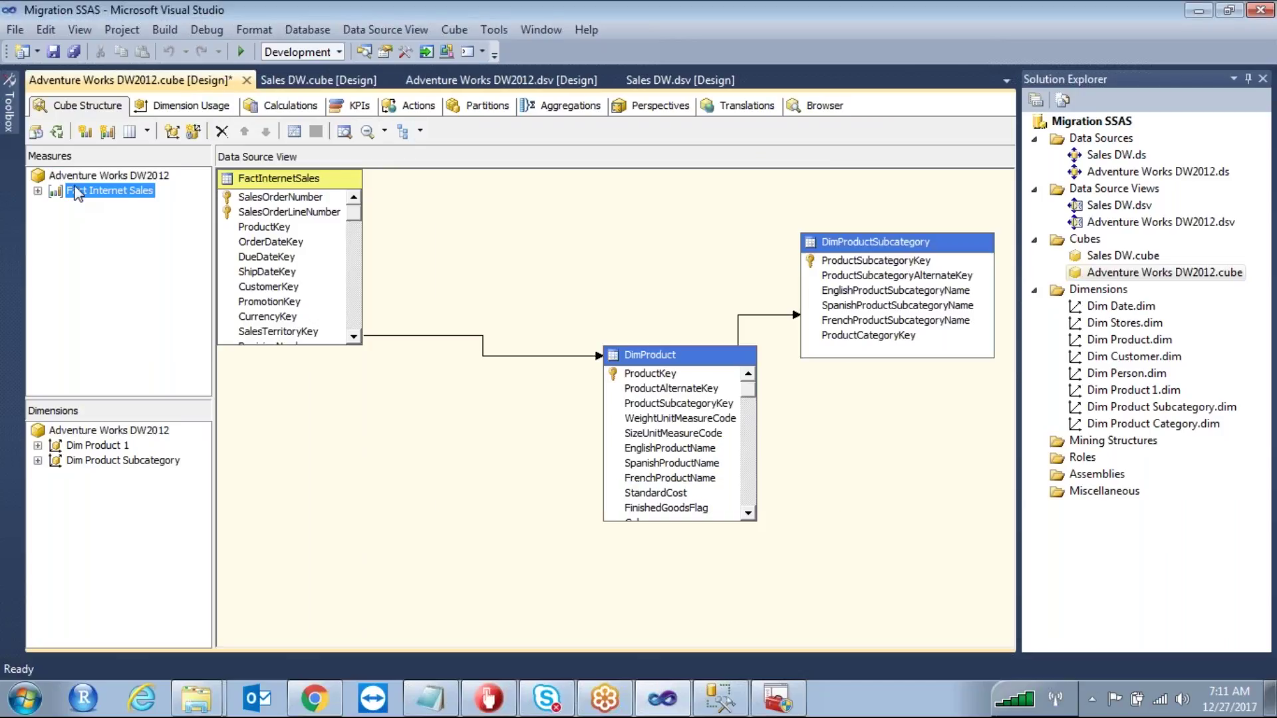
# Step: Rearrange the cube diagram by moving FactInternetSales closer to DimProduct and DimProductSubcategory directly above it
pyautogui.click(98, 177)
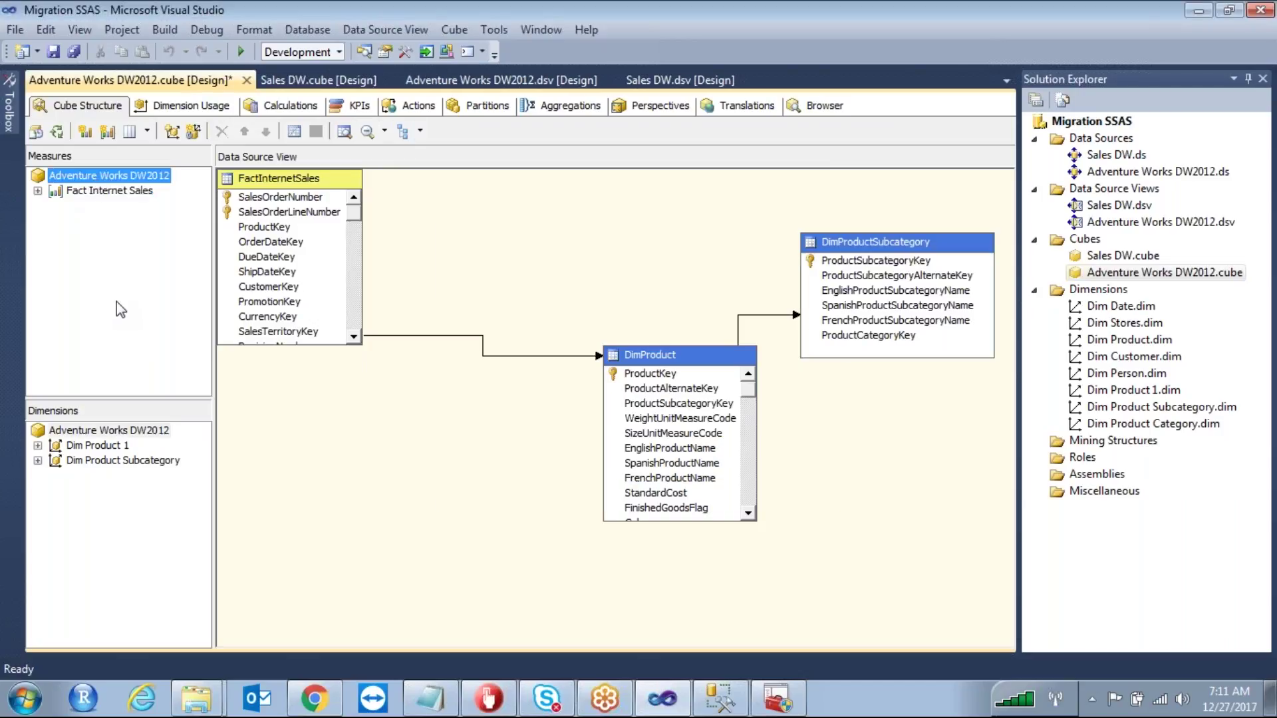
pyautogui.moveTo(288, 178); pyautogui.dragTo(436, 320)
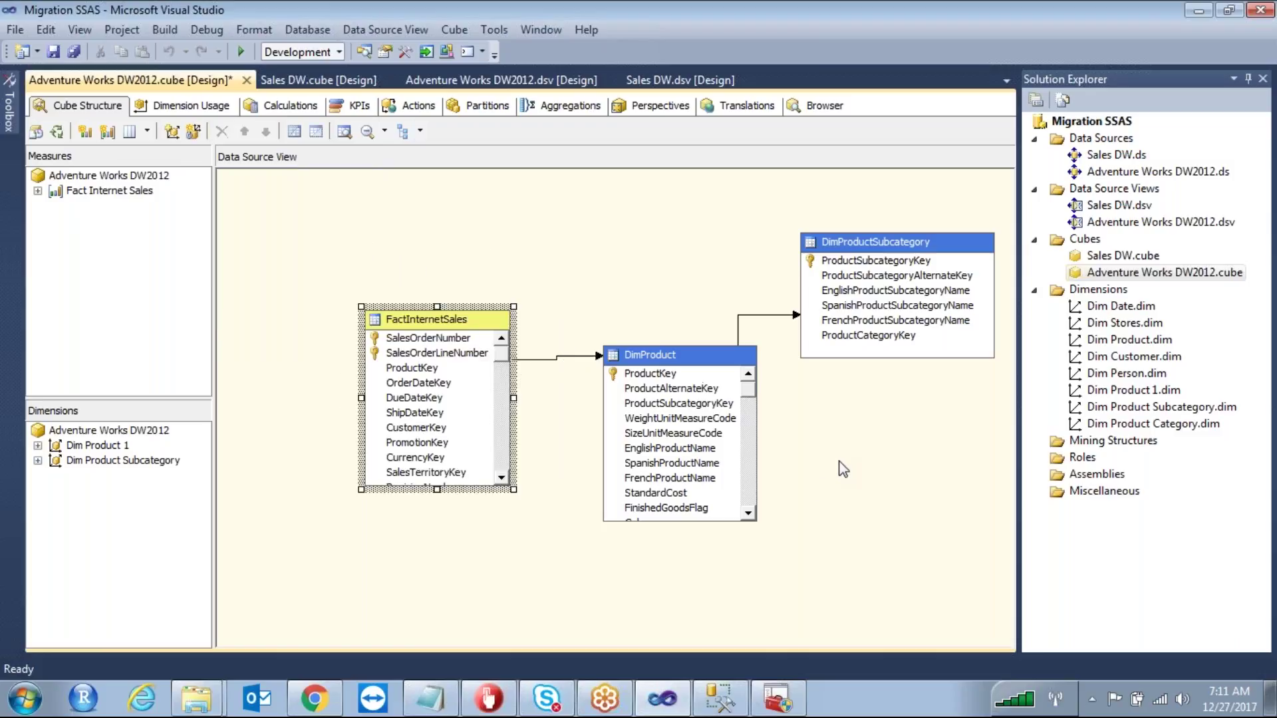
pyautogui.moveTo(944, 256); pyautogui.dragTo(862, 199)
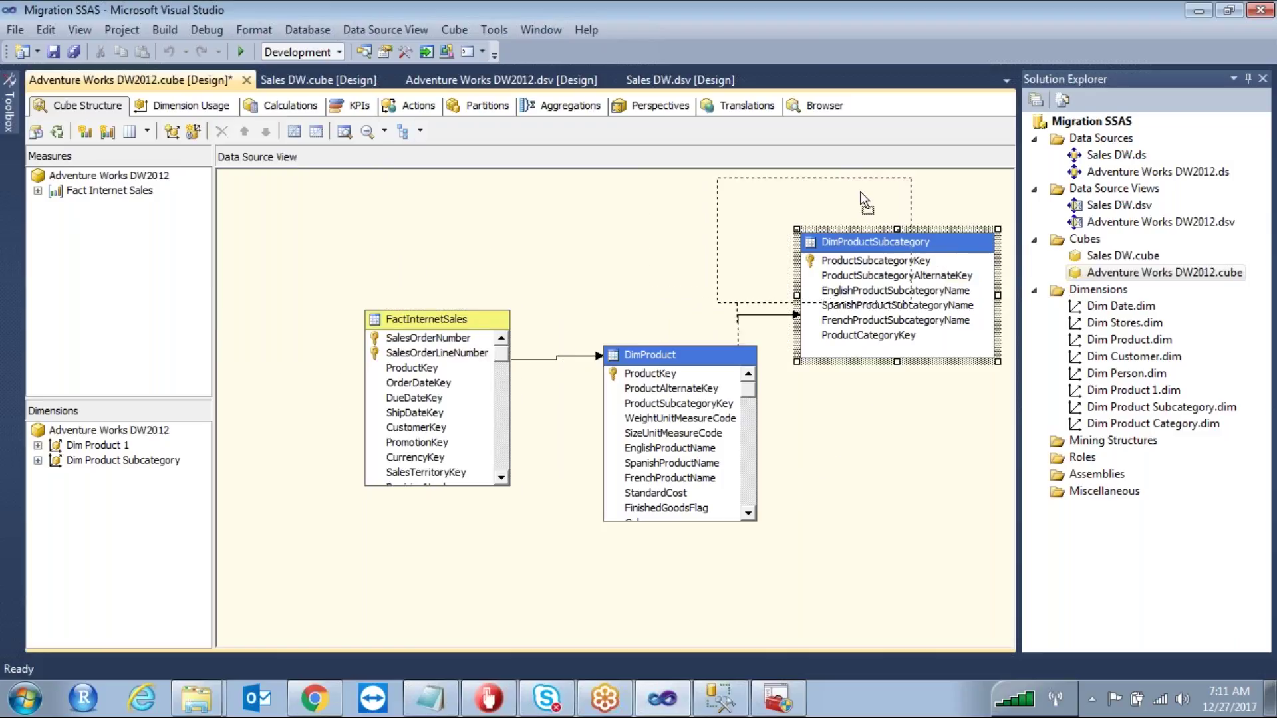
# Step: Add the Dim Product Category dimension to the Adventure Works DW2012 cube
pyautogui.rightClick(157, 433)
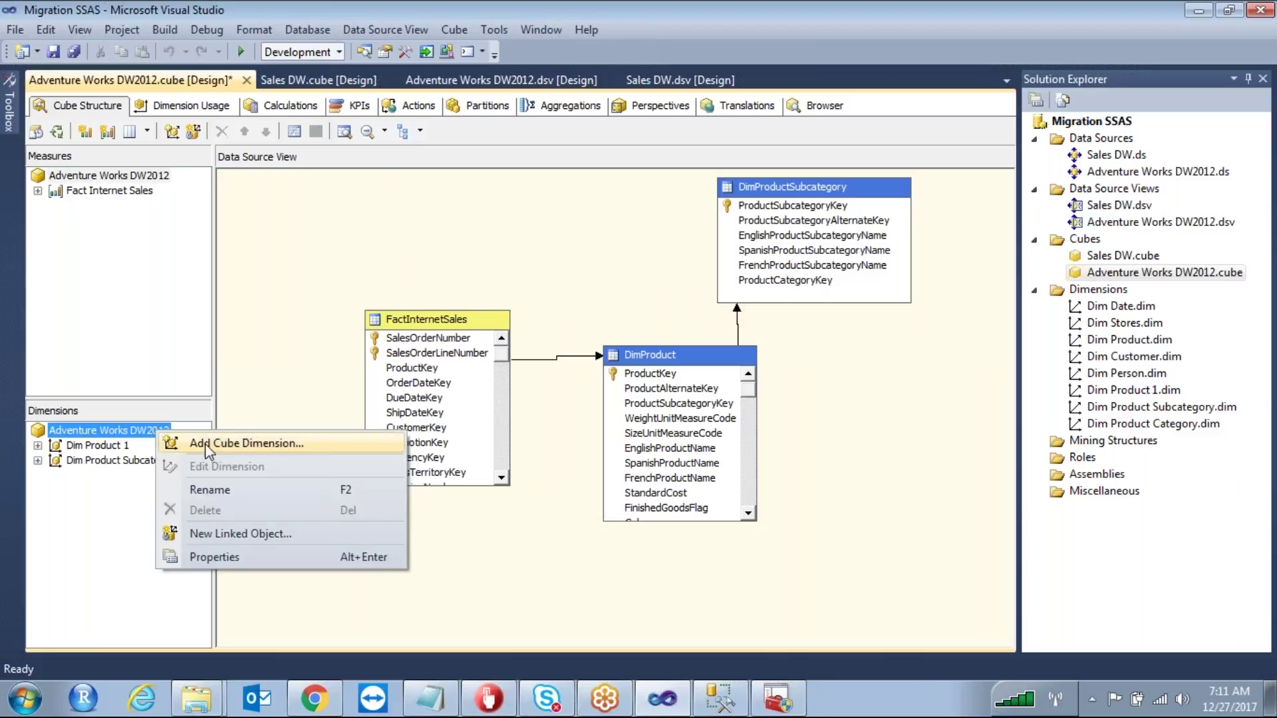
pyautogui.click(246, 443)
pyautogui.click(545, 220)
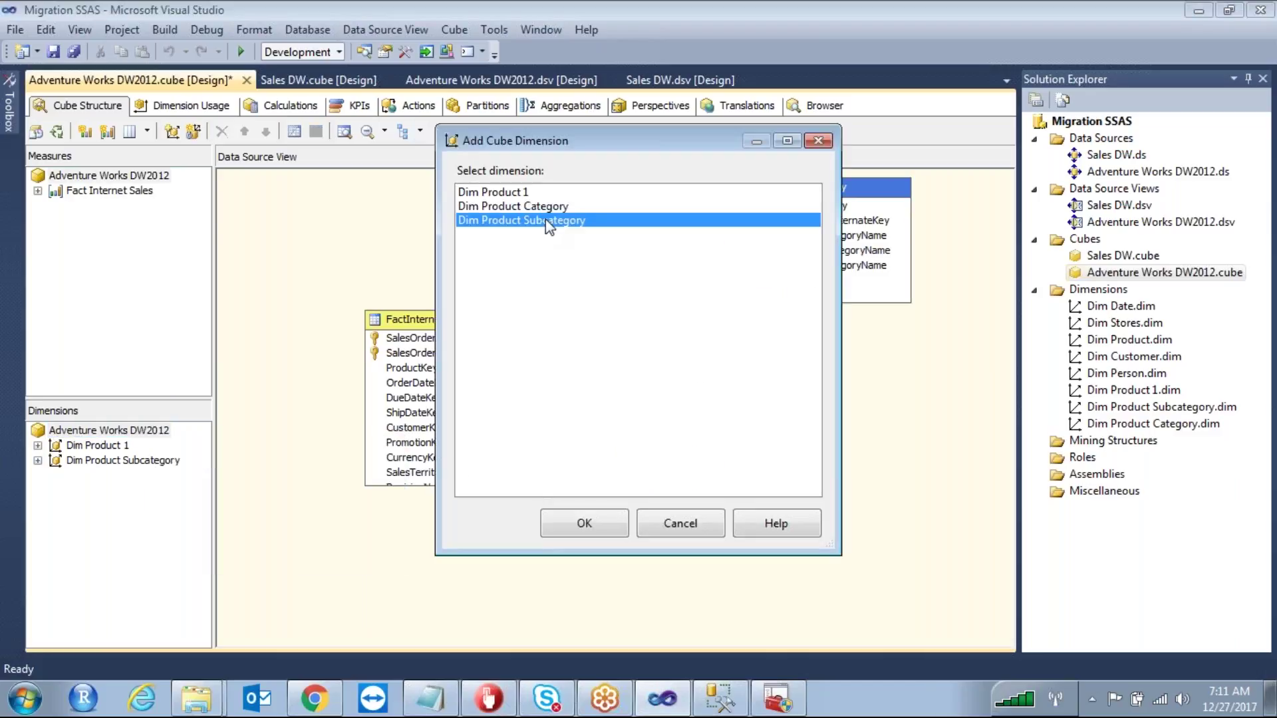
pyautogui.click(535, 205)
pyautogui.click(585, 524)
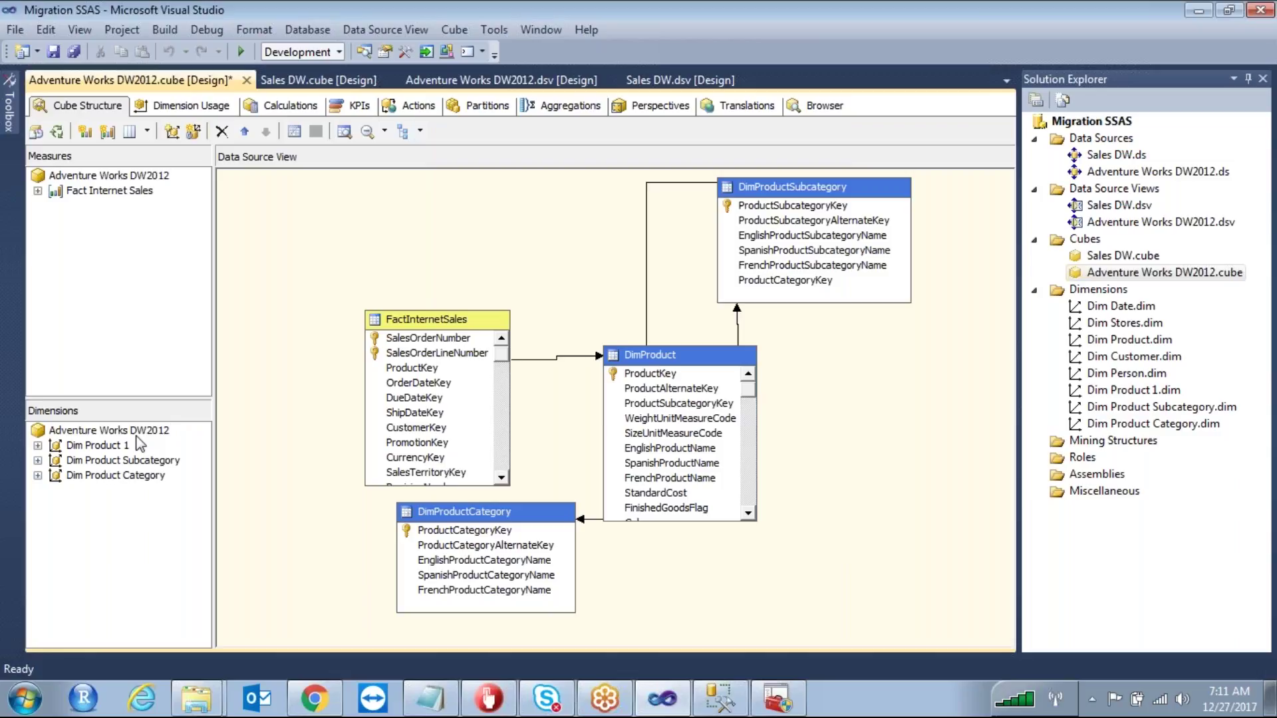
# Step: Start a new dimension from an existing table, using the Adventure Works DW2012 data source view and DimDate as main table
pyautogui.rightClick(1108, 297)
pyautogui.click(923, 301)
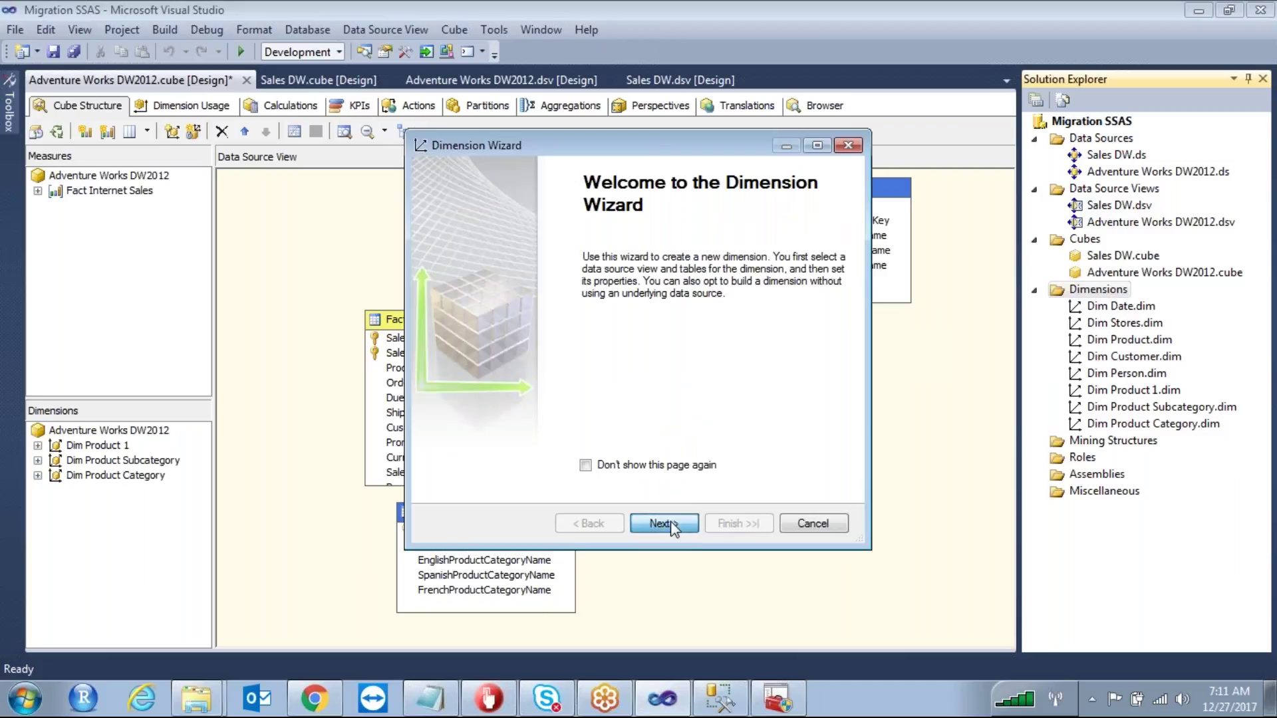
pyautogui.click(668, 523)
pyautogui.click(665, 523)
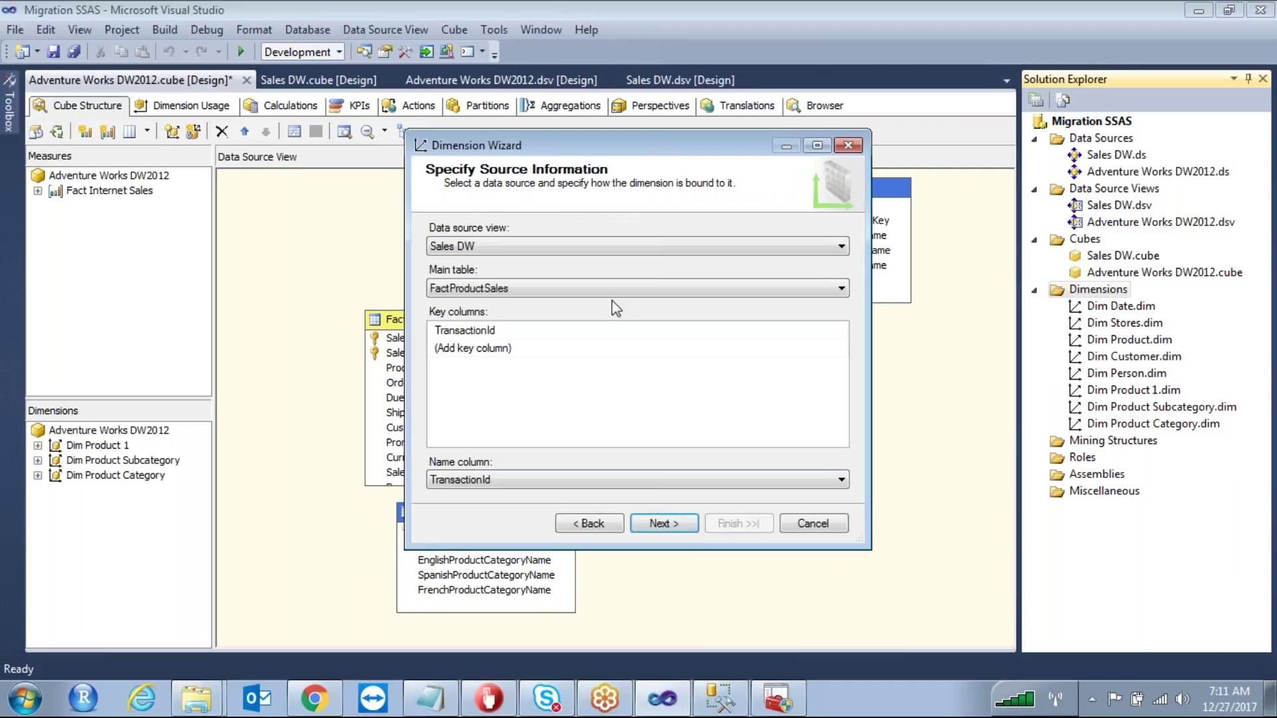
pyautogui.click(637, 248)
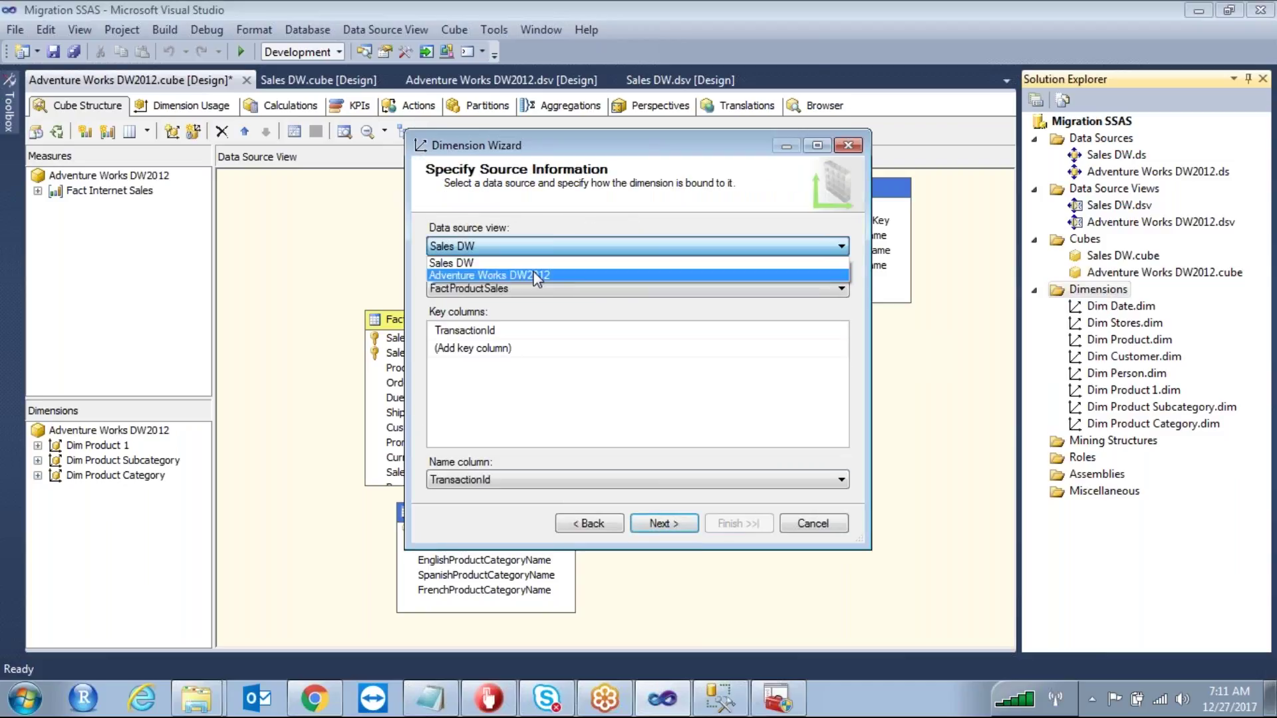
pyautogui.click(532, 273)
pyautogui.click(521, 287)
pyautogui.click(470, 433)
# Step: Finish the date dimension with only the Date Key attribute as Dim Date 1 and close its designer
pyautogui.click(663, 520)
pyautogui.click(662, 523)
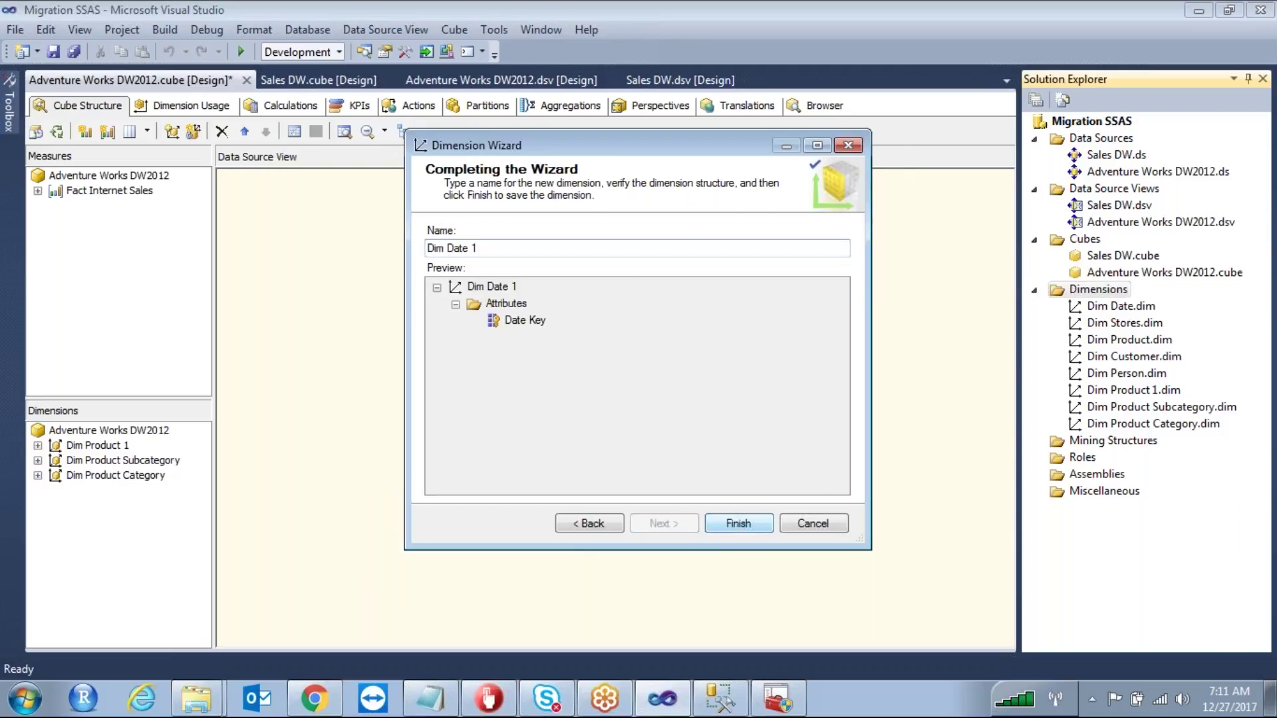
pyautogui.click(738, 524)
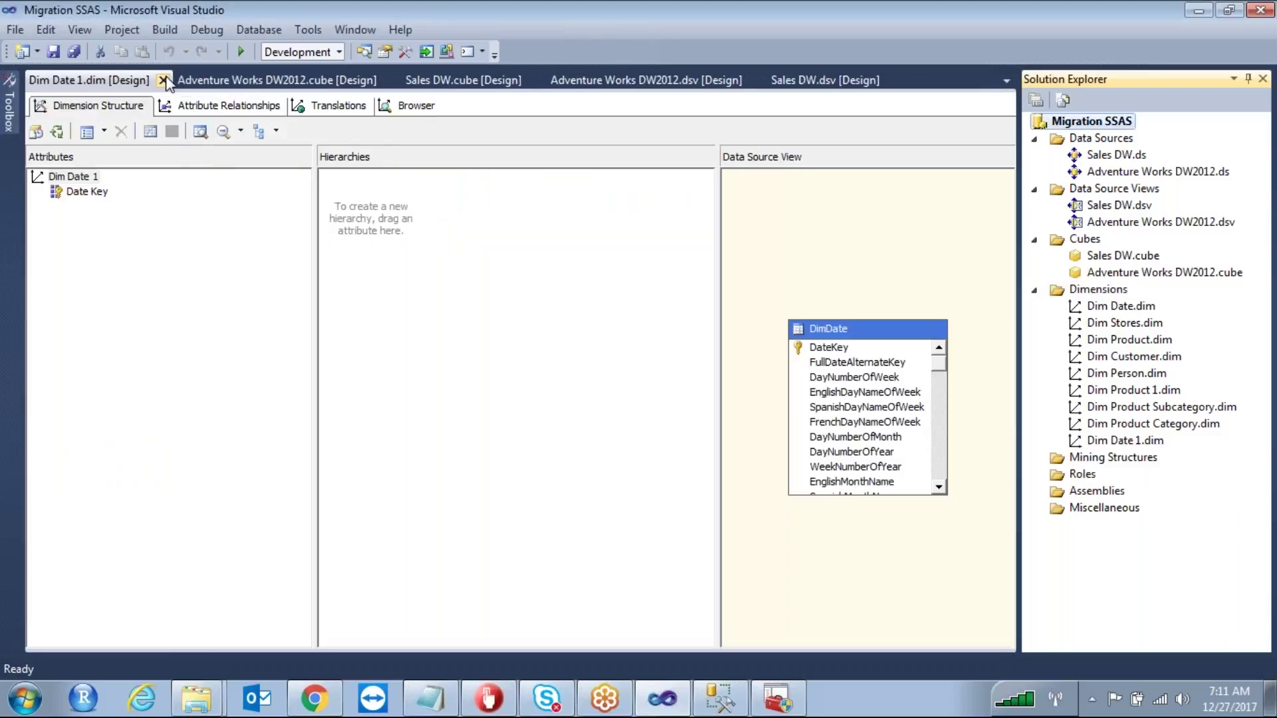
pyautogui.click(163, 81)
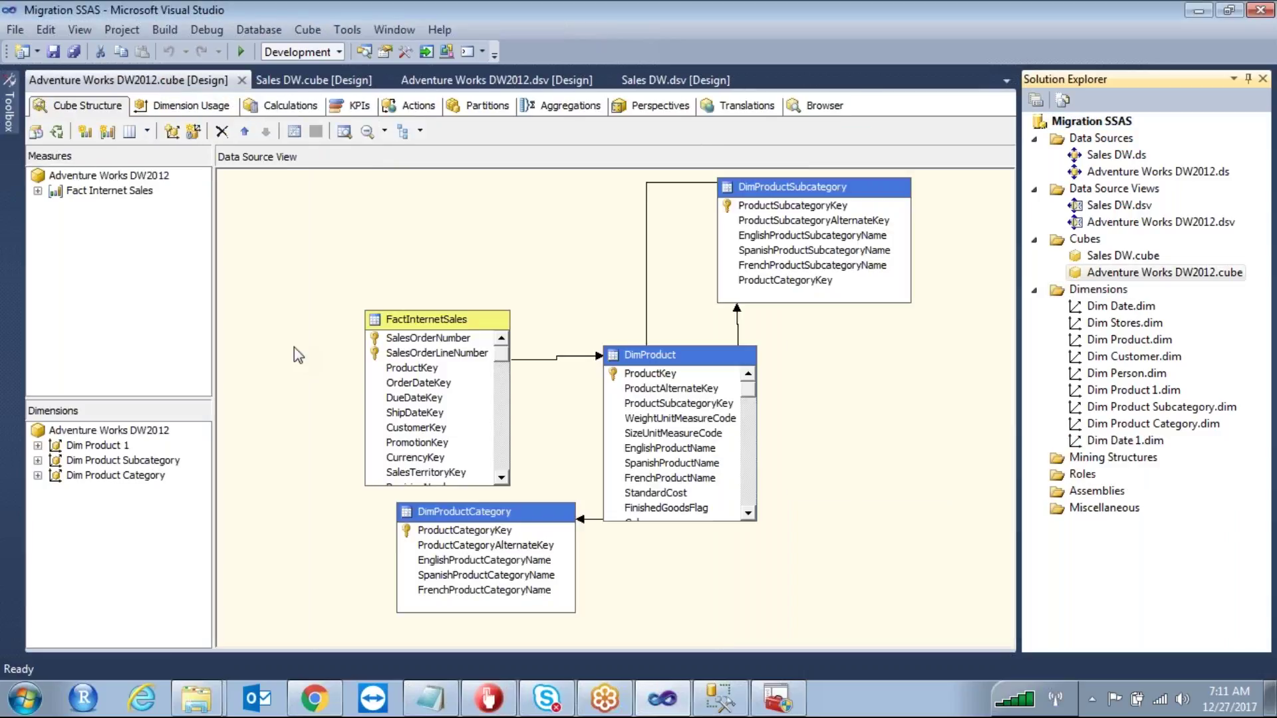
# Step: Add the Dim Date 1 dimension to the Adventure Works DW2012 cube
pyautogui.click(155, 433)
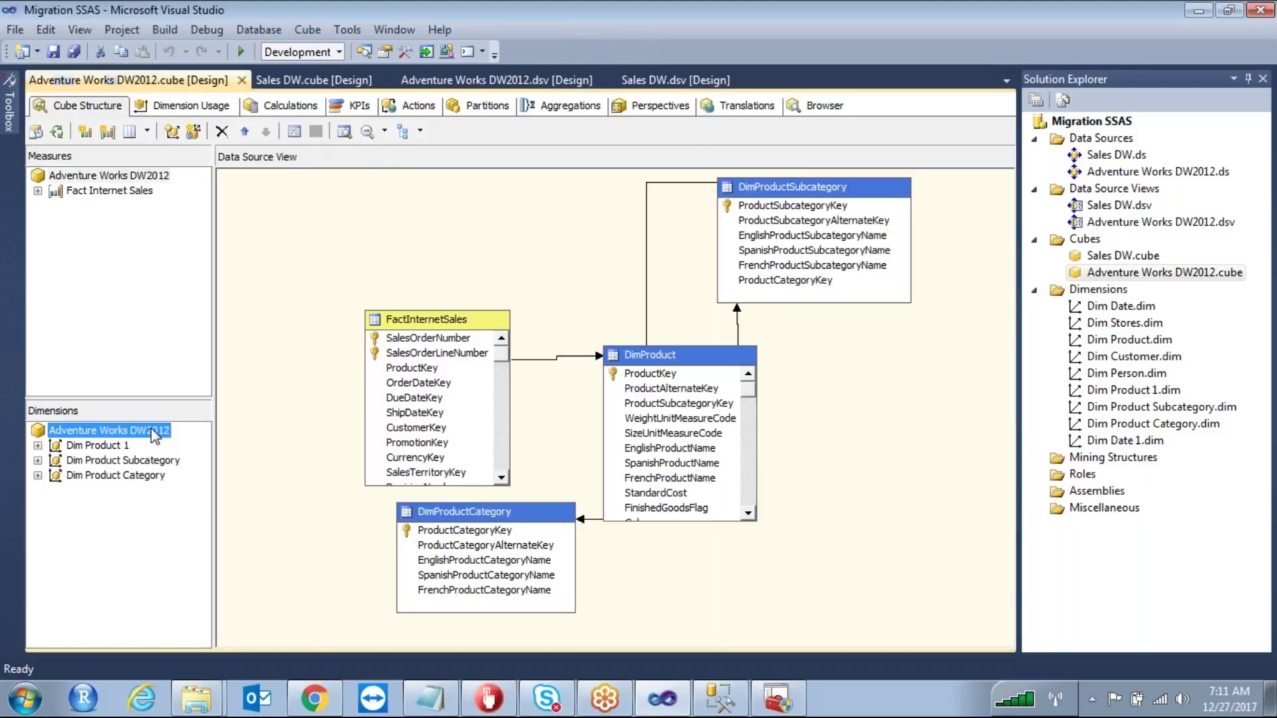
pyautogui.rightClick(152, 431)
pyautogui.click(252, 442)
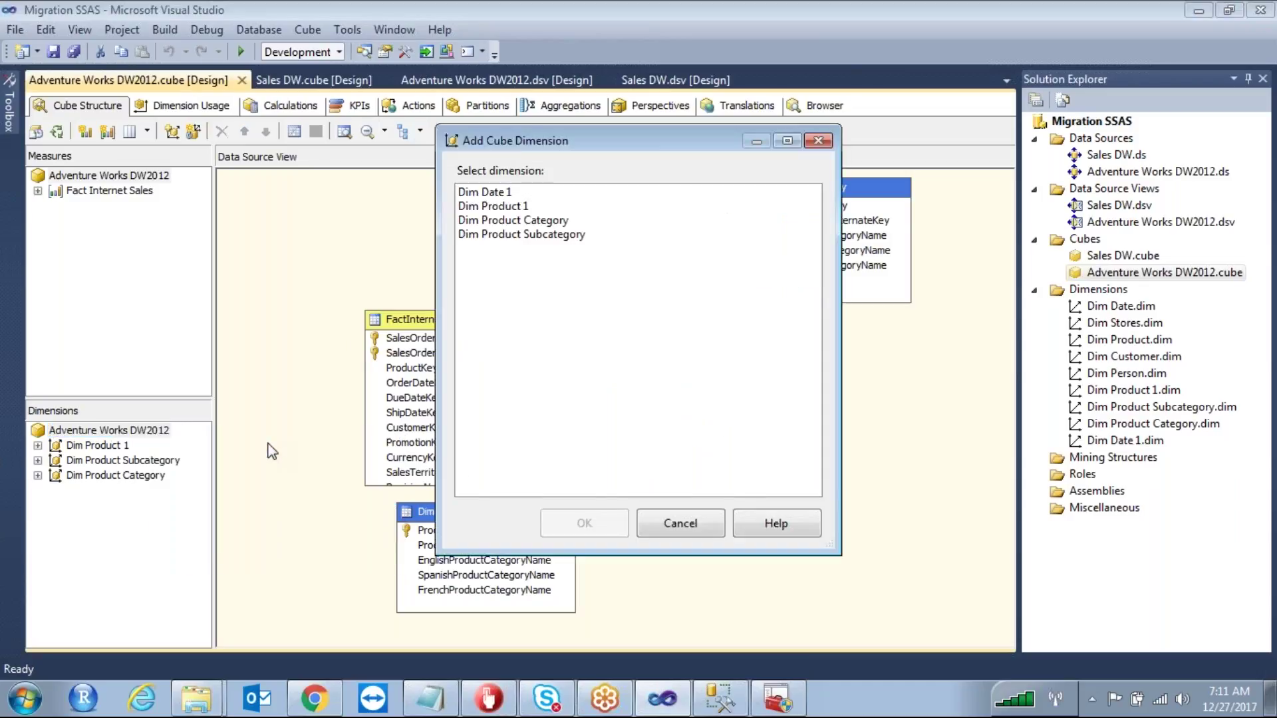
pyautogui.click(493, 193)
pyautogui.click(584, 524)
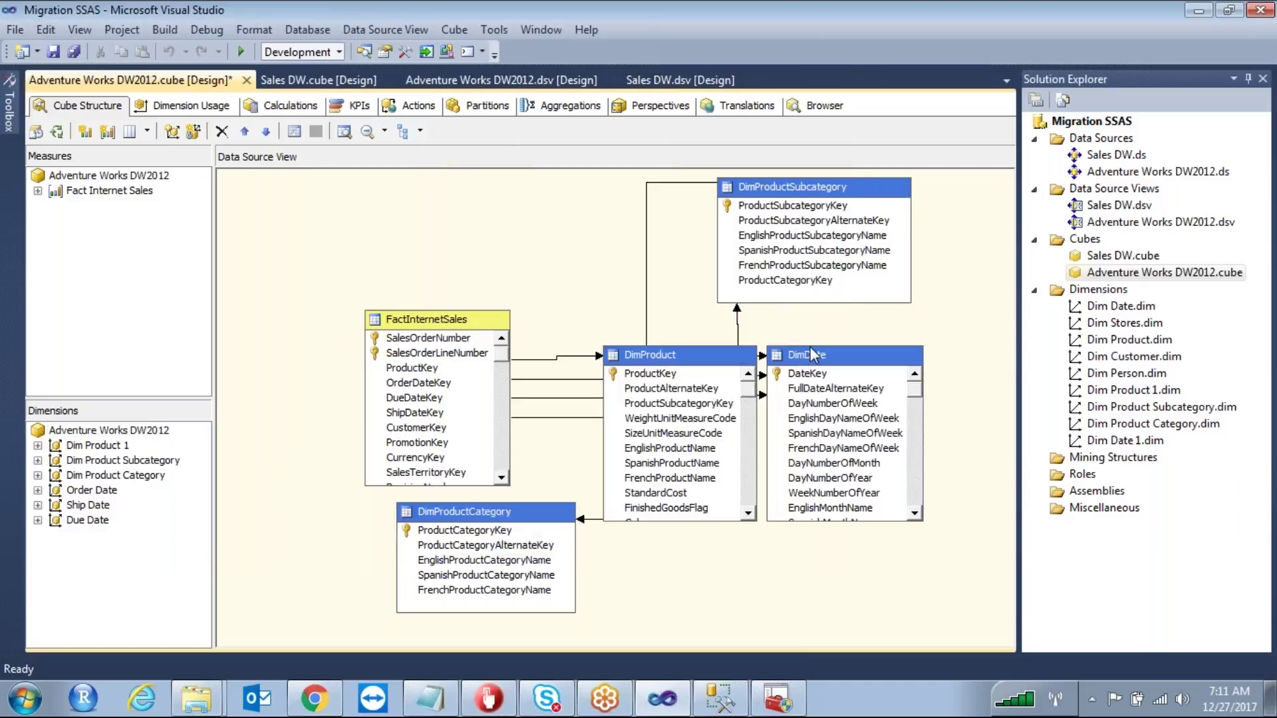
# Step: Spread out the cube diagram, moving DimDate to the upper left, DimProduct to the lower right and DimProductCategory beside DimProductSubcategory
pyautogui.moveTo(809, 354); pyautogui.dragTo(324, 226)
pyautogui.moveTo(668, 353); pyautogui.dragTo(812, 374)
pyautogui.moveTo(536, 528); pyautogui.dragTo(605, 237)
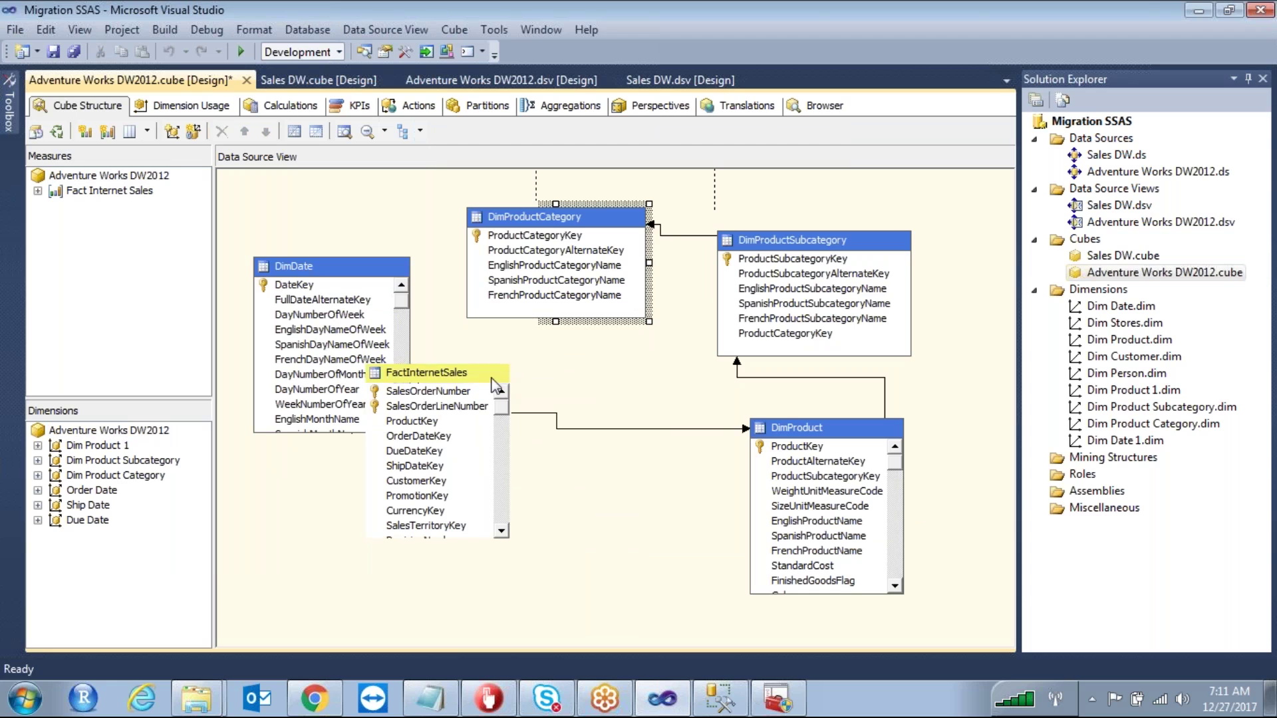